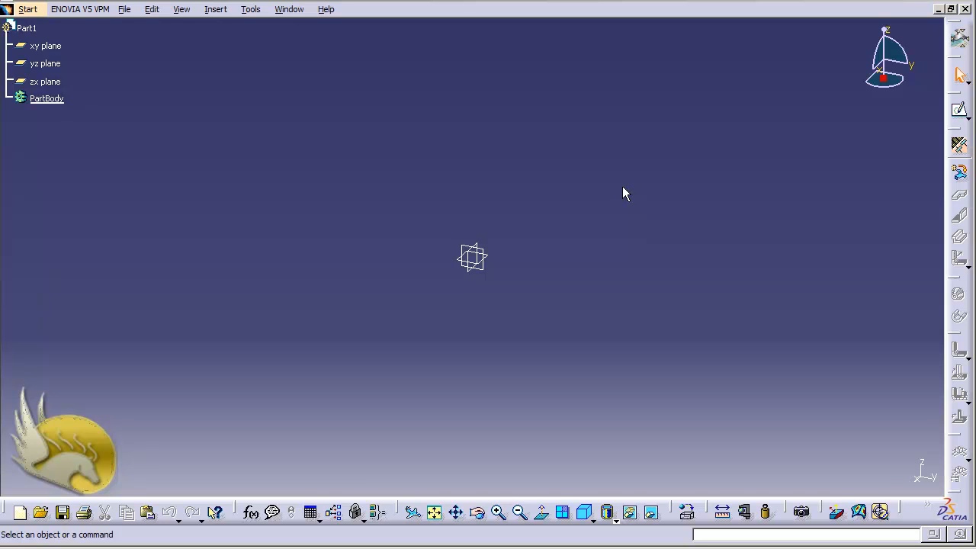
Open the sheet metal parameters and set the bend extremities to Tangent
click(216, 10)
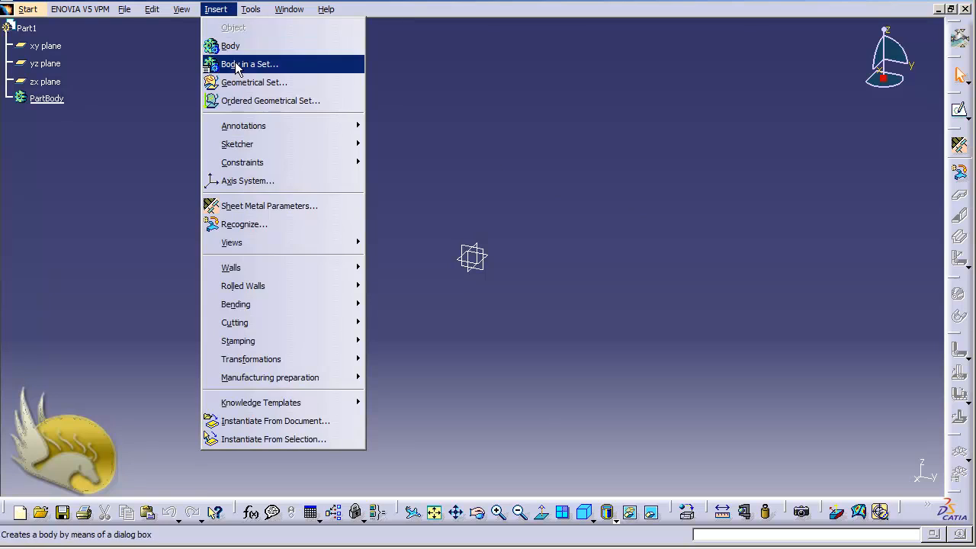
click(284, 206)
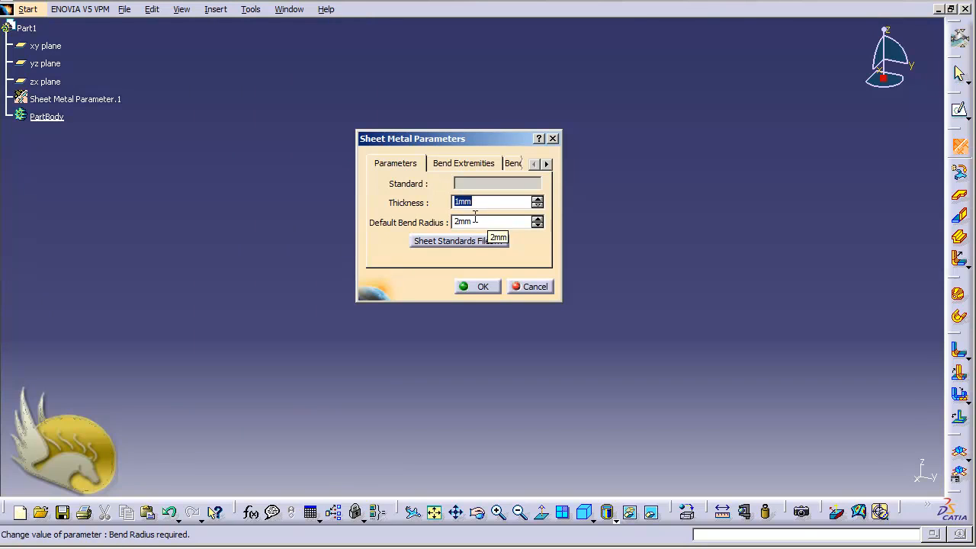
click(465, 164)
click(475, 189)
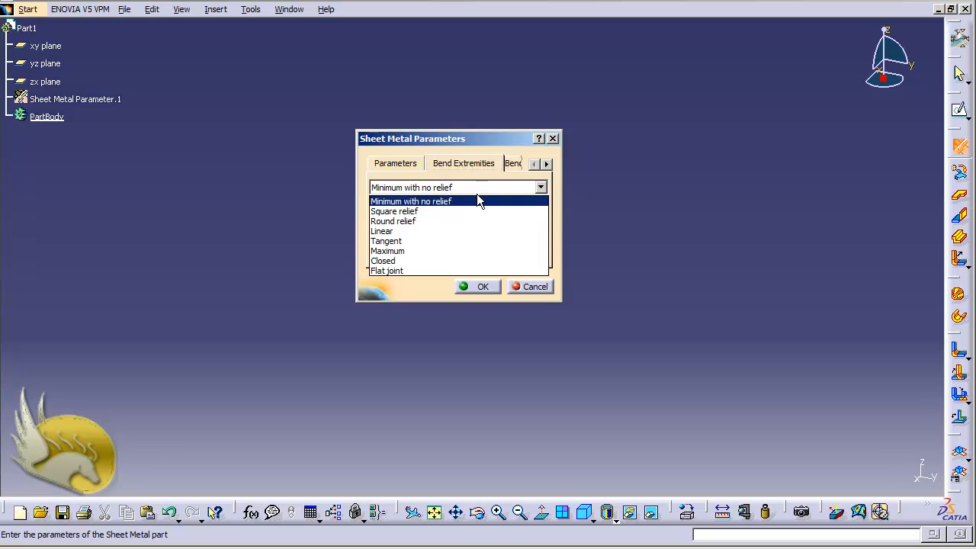
click(469, 242)
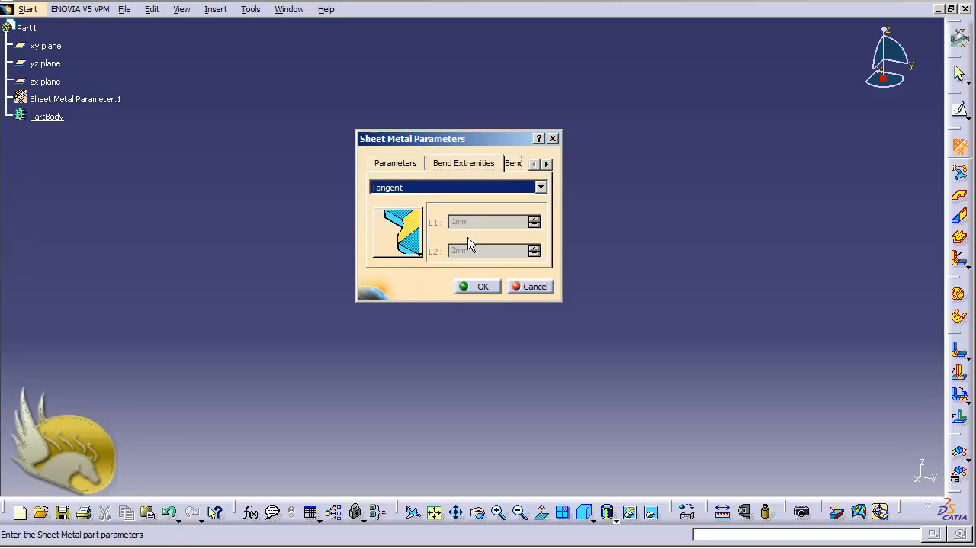
Deactivate the K Factor formula in the bend allowance settings, set the K Factor to 0.4 and accept the sheet metal parameters
click(512, 165)
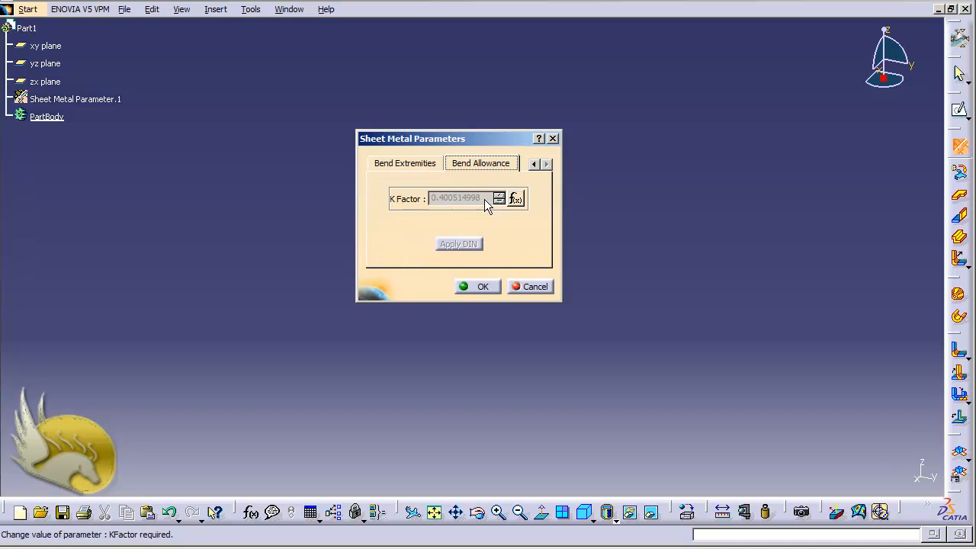
right_click(472, 199)
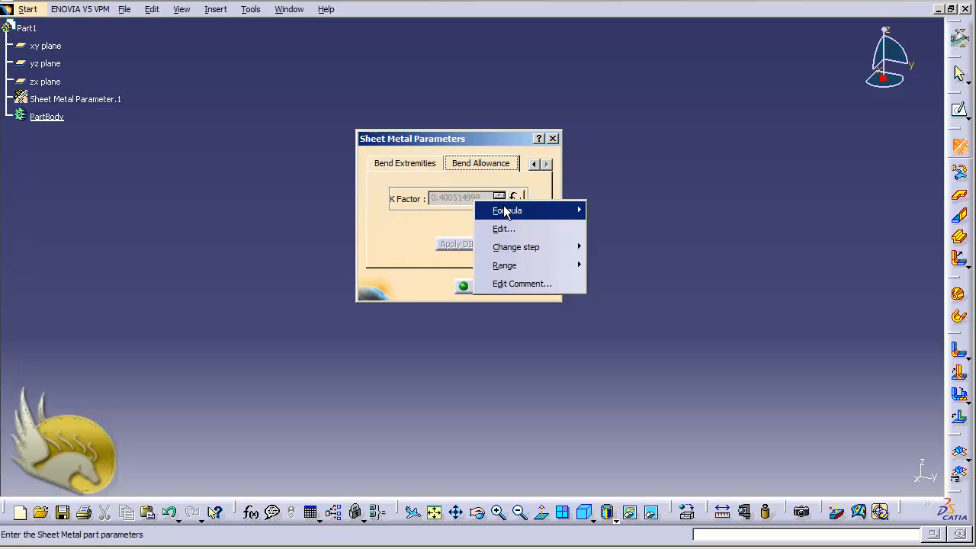
mouse_move(507, 212)
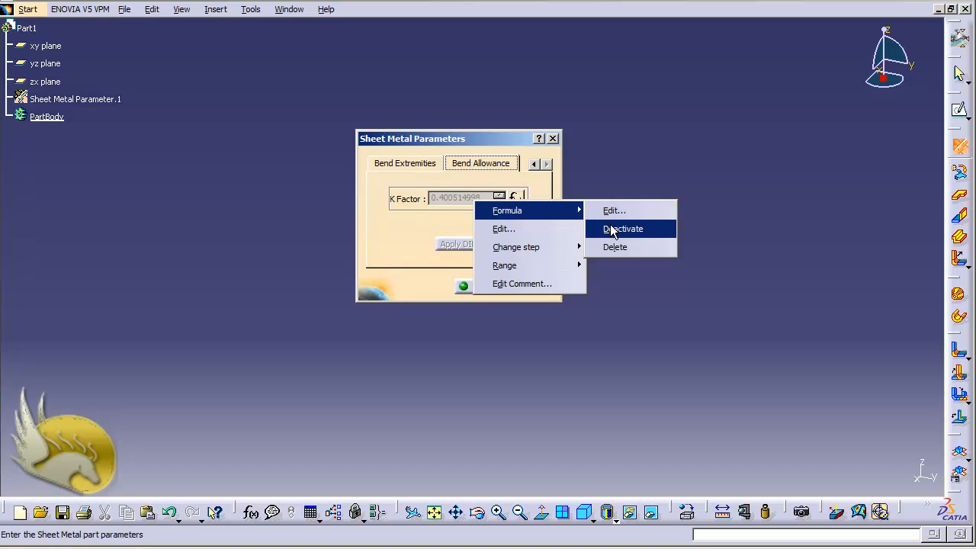
click(612, 228)
drag(492, 198, 453, 197)
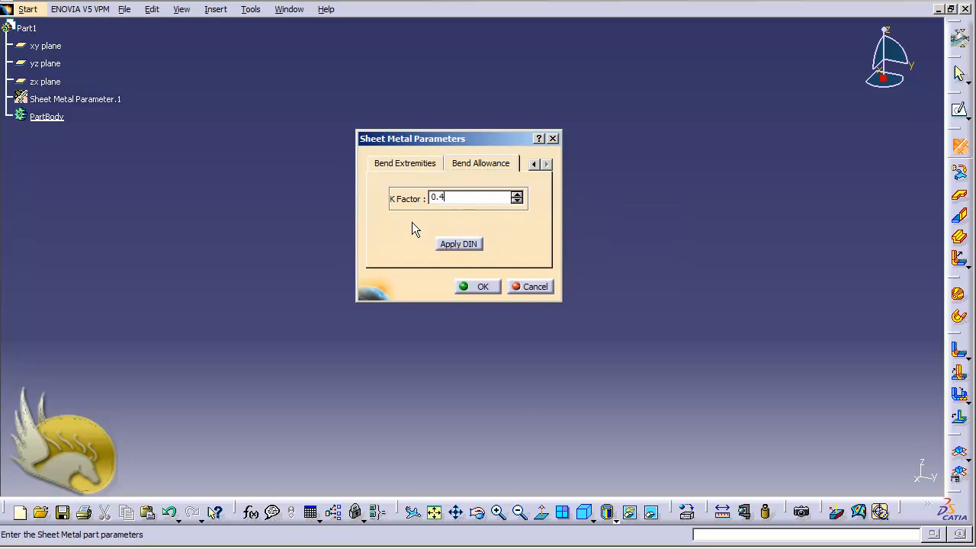
click(471, 287)
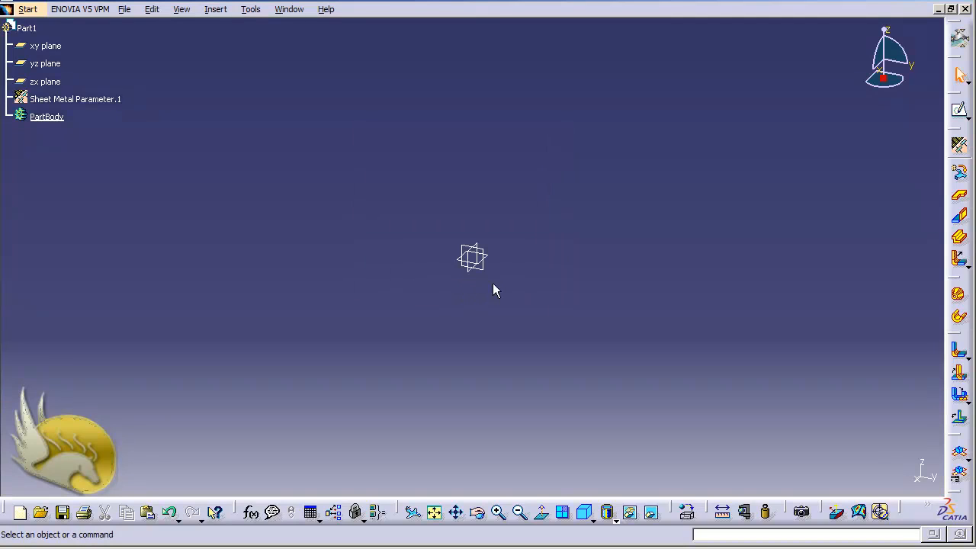
Start a sketch on the xy plane and turn on the sketch grid display
click(57, 46)
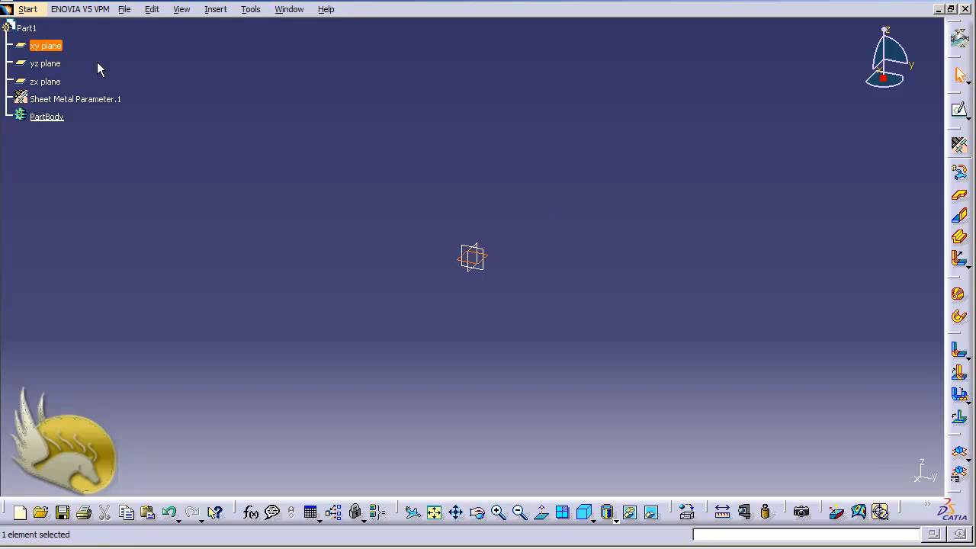
click(958, 110)
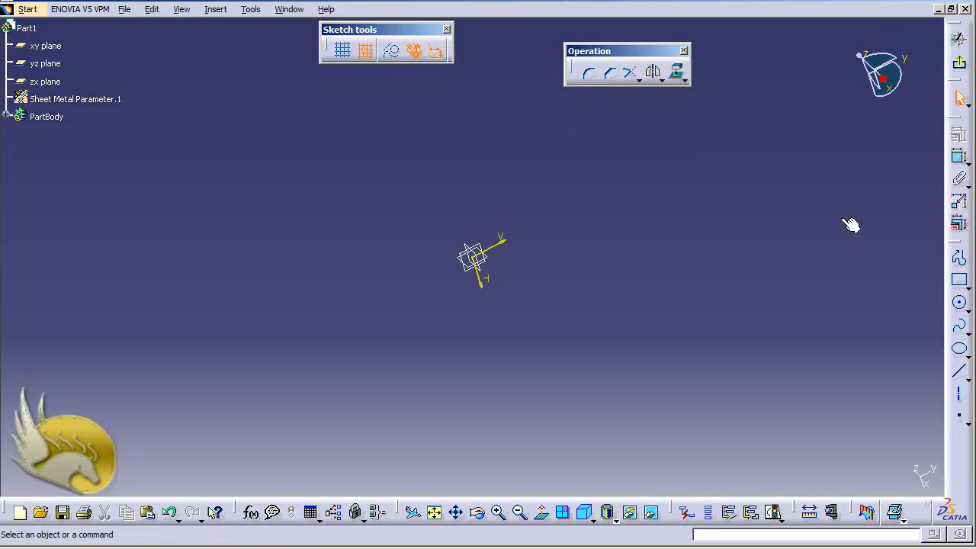
click(342, 51)
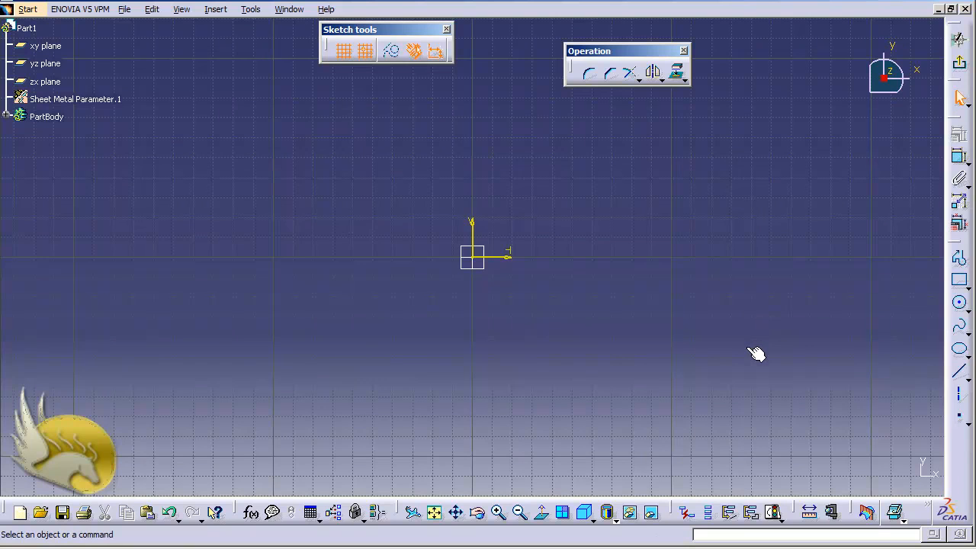
Sketch a rectangle about 670 mm wide and 630 mm high around the sketch origin
scroll(746, 355, down, 5)
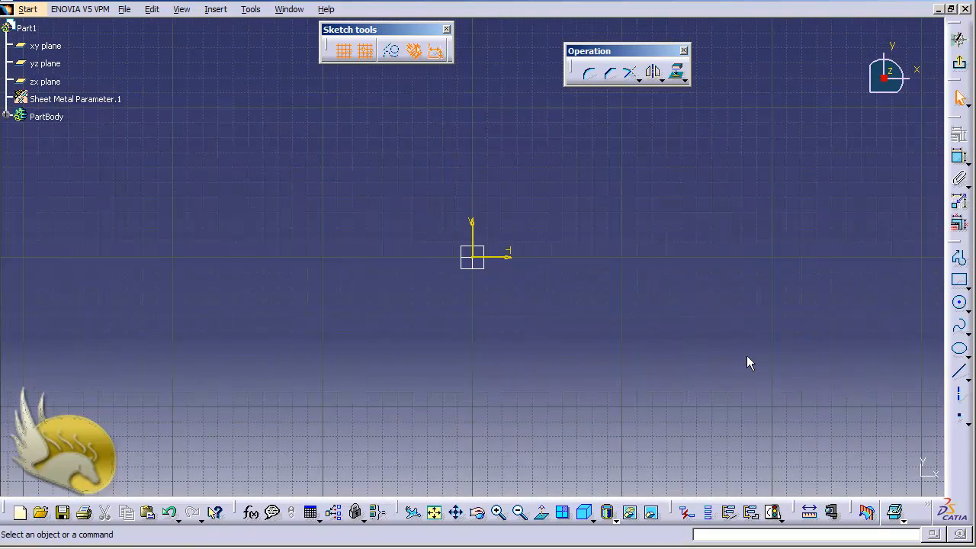
scroll(746, 363, down, 3)
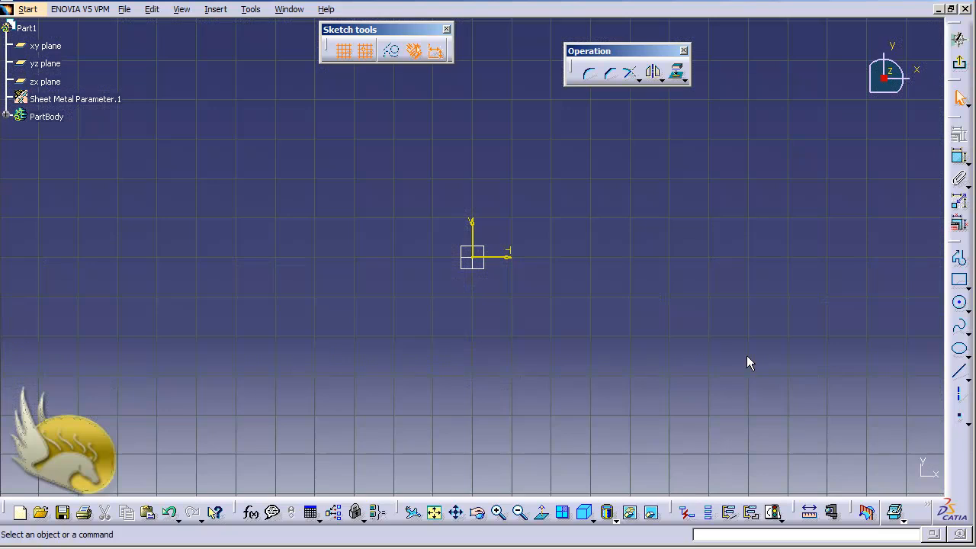
click(958, 281)
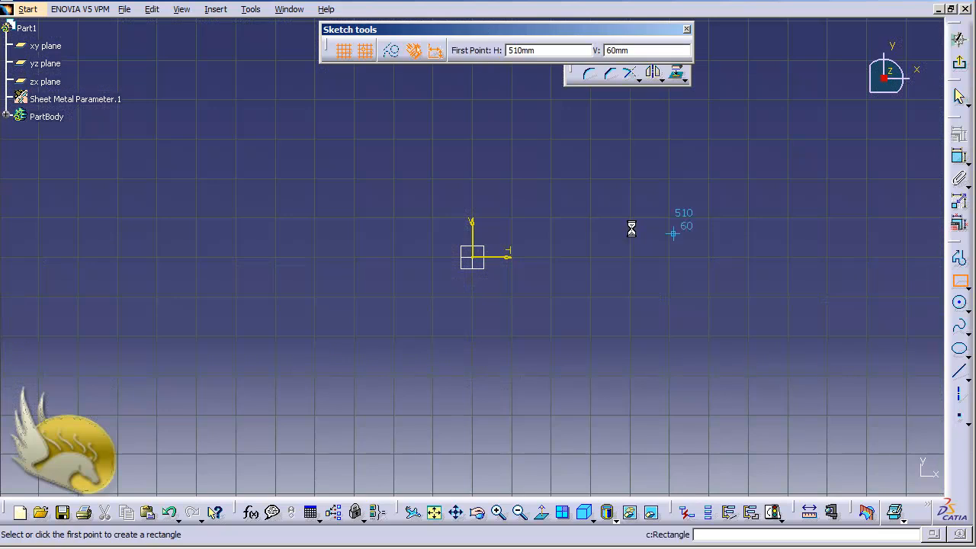
click(358, 139)
click(622, 387)
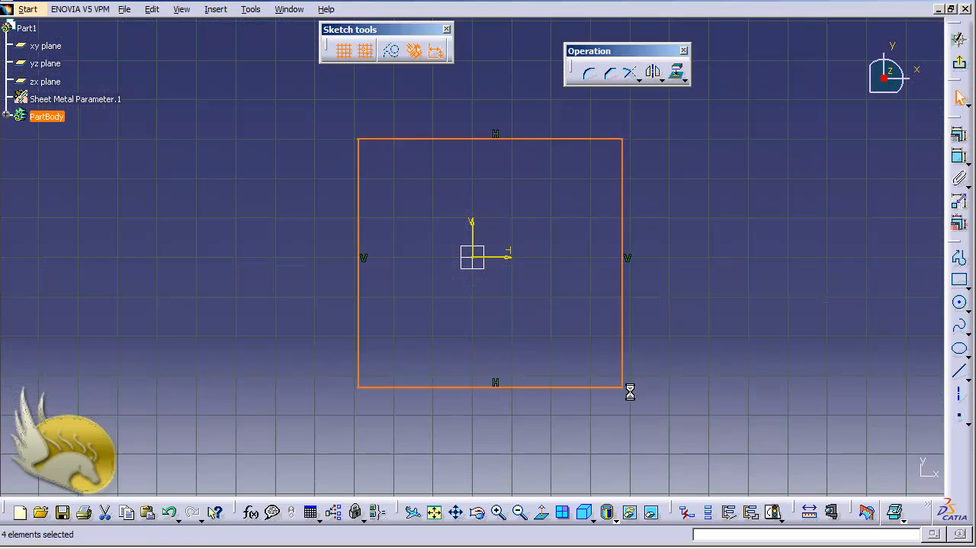
Dimension the rectangle's vertical side and set its length to 420 mm
click(959, 157)
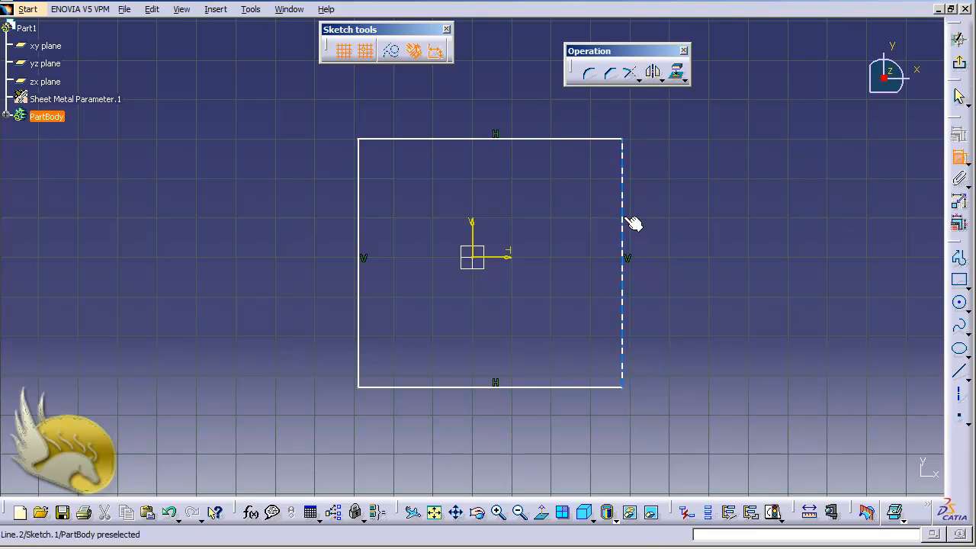
click(633, 223)
click(671, 220)
double_click(676, 231)
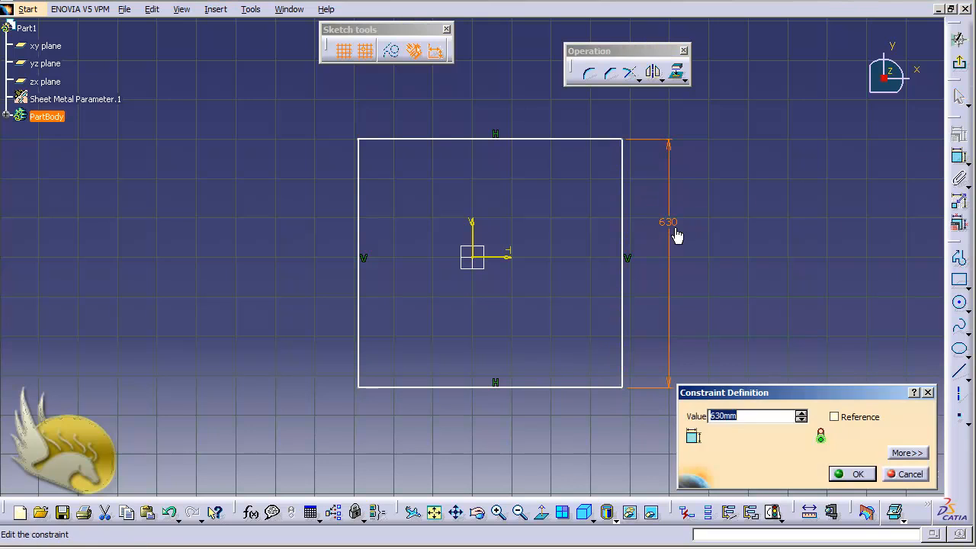
text(420)
key(Return)
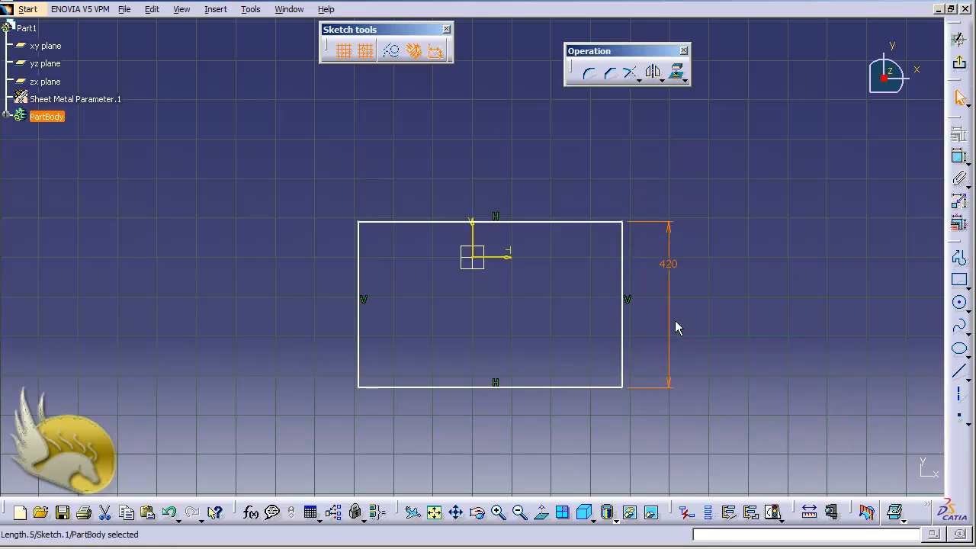
Dimension the rectangle's lower horizontal side and set its length to 390 mm
click(960, 160)
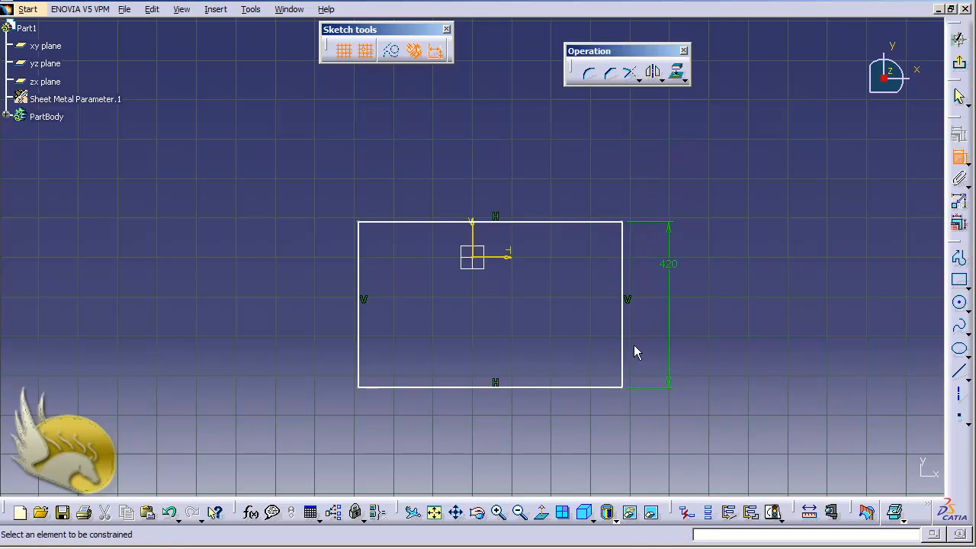
click(588, 388)
click(582, 404)
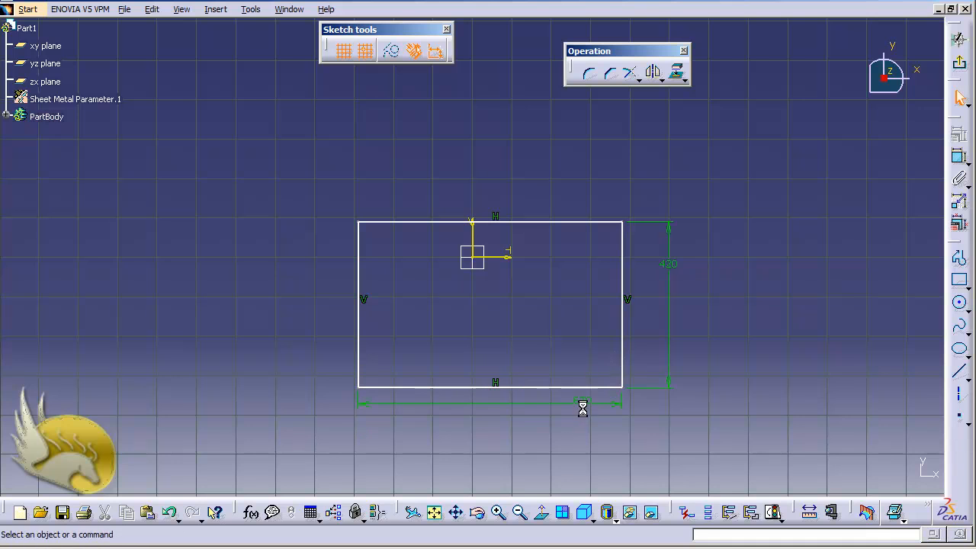
double_click(580, 405)
text(390)
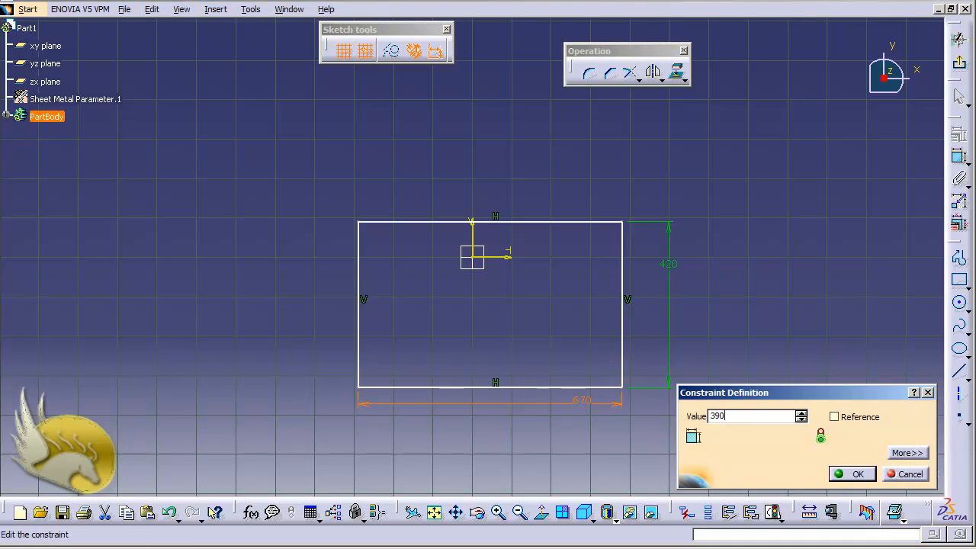
key(Return)
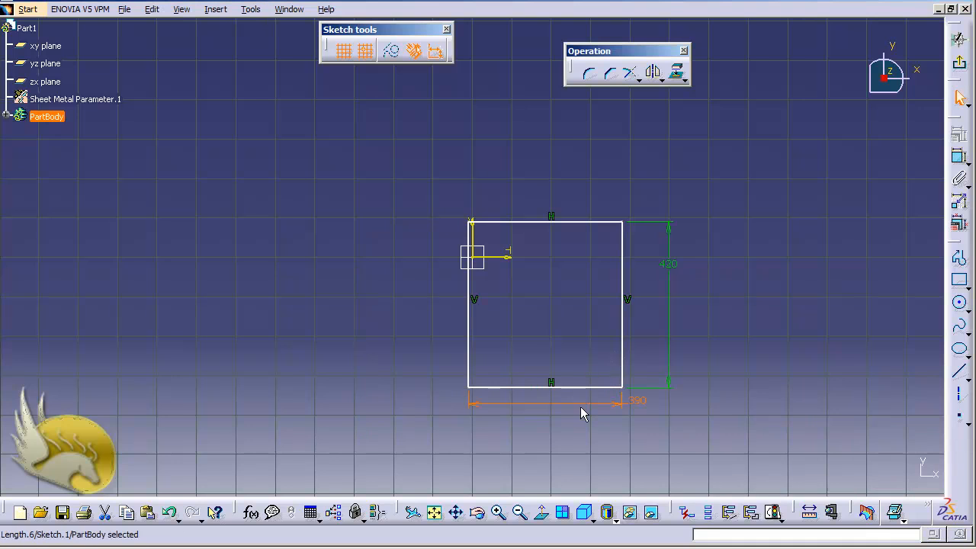
click(473, 291)
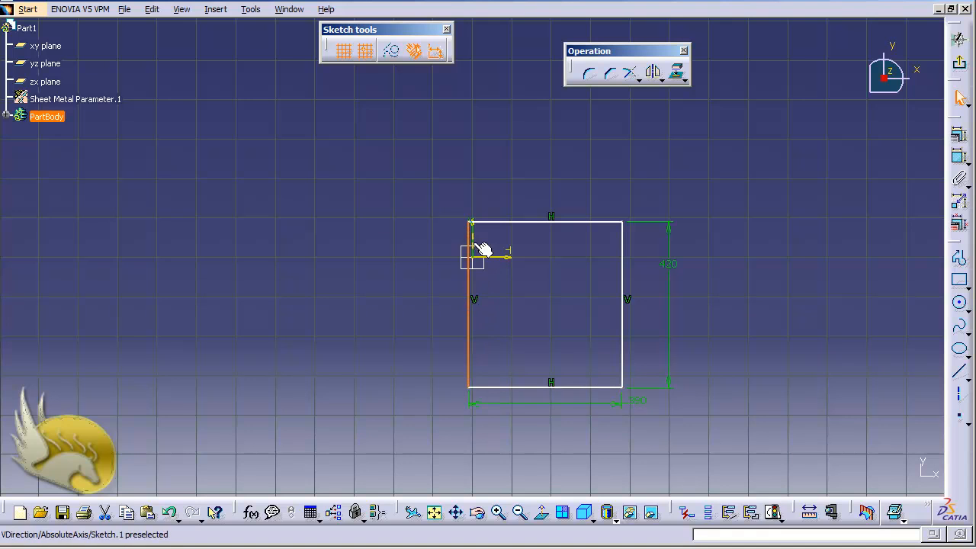
ctrl+click(482, 249)
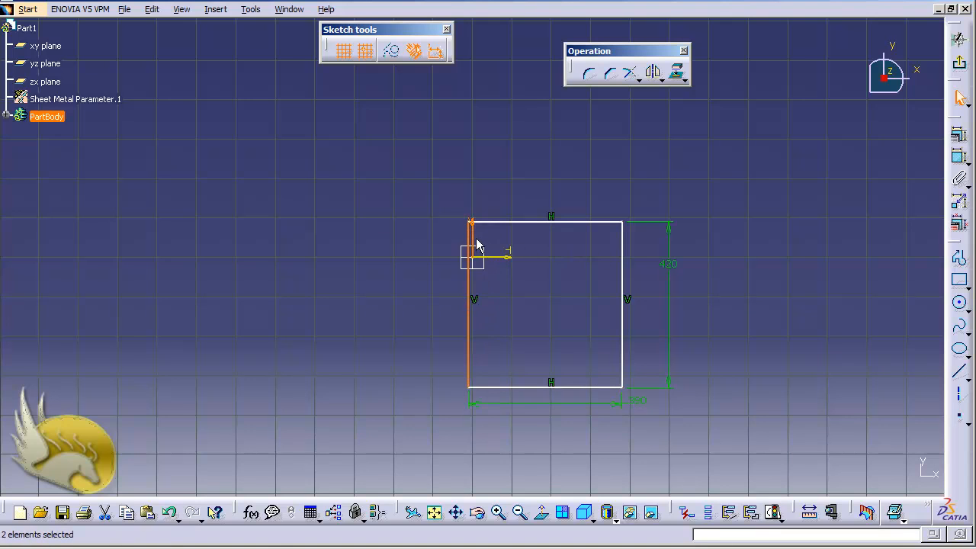
click(471, 248)
click(600, 254)
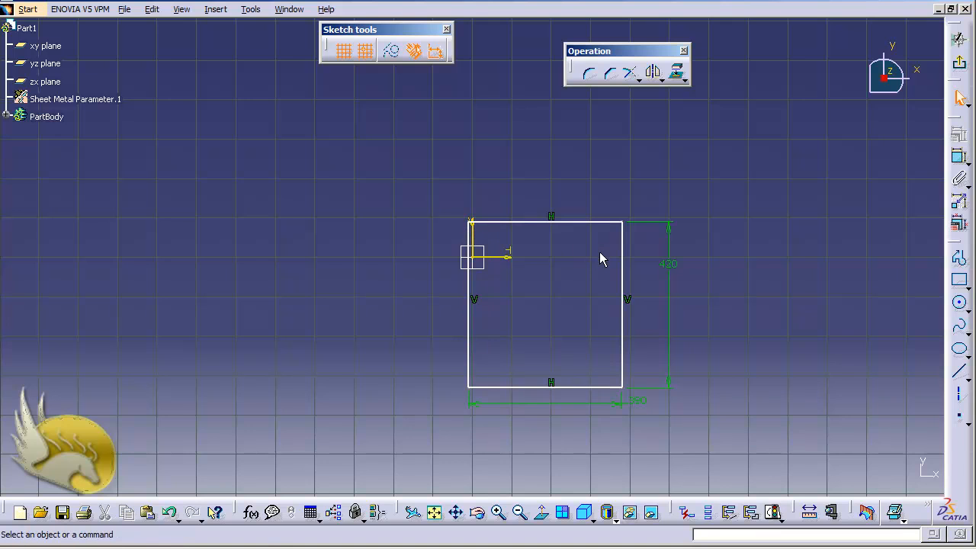
Constrain the rectangle's two vertical sides with Symmetry about the sketch's vertical axis
click(621, 259)
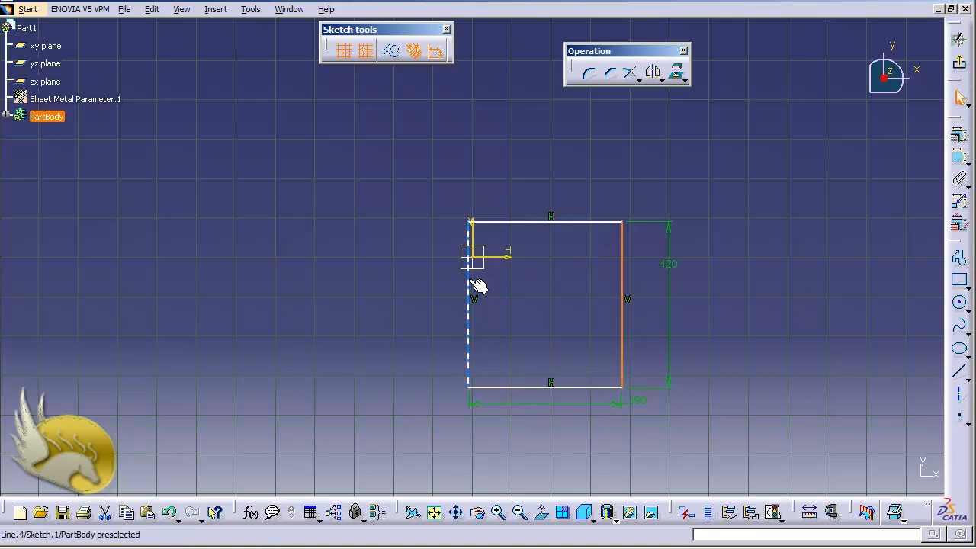
ctrl+click(471, 282)
ctrl+click(479, 248)
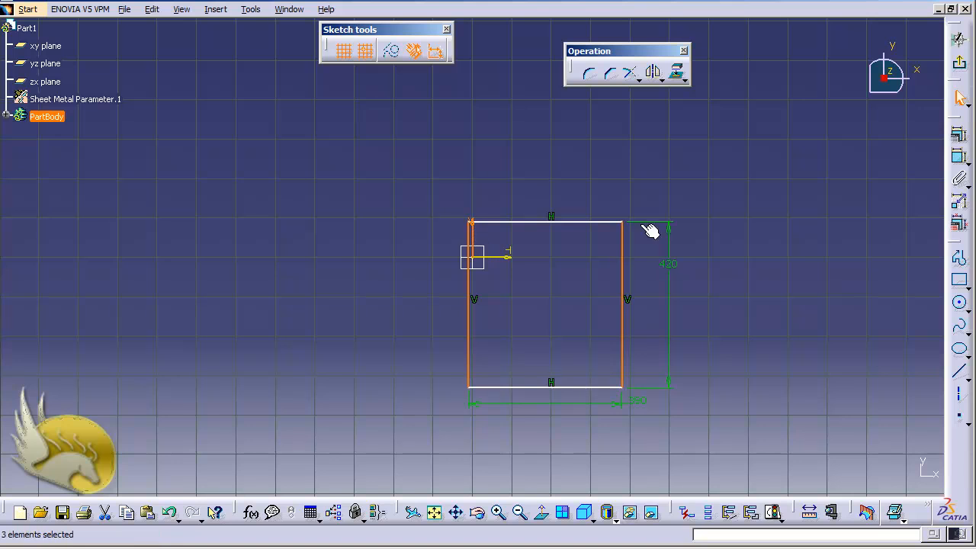
click(958, 134)
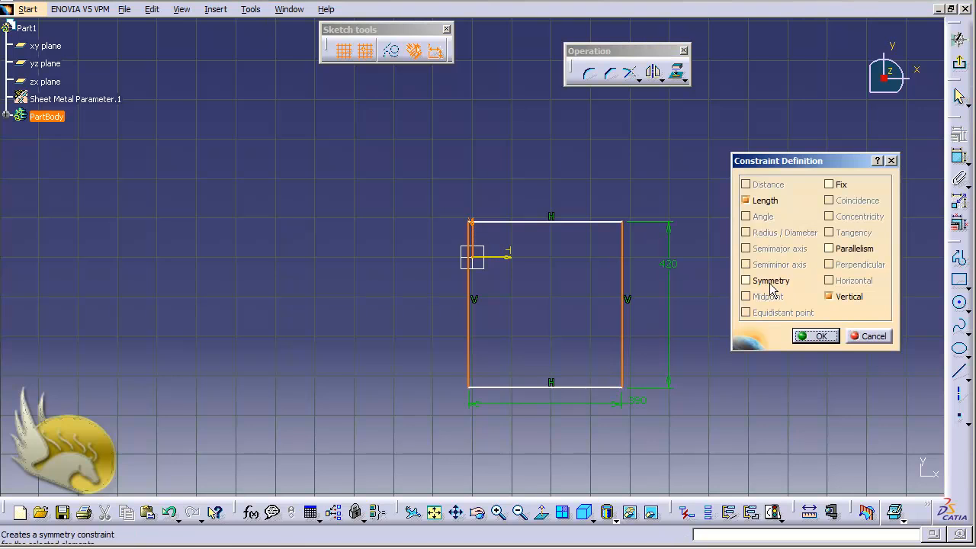
click(770, 281)
click(821, 337)
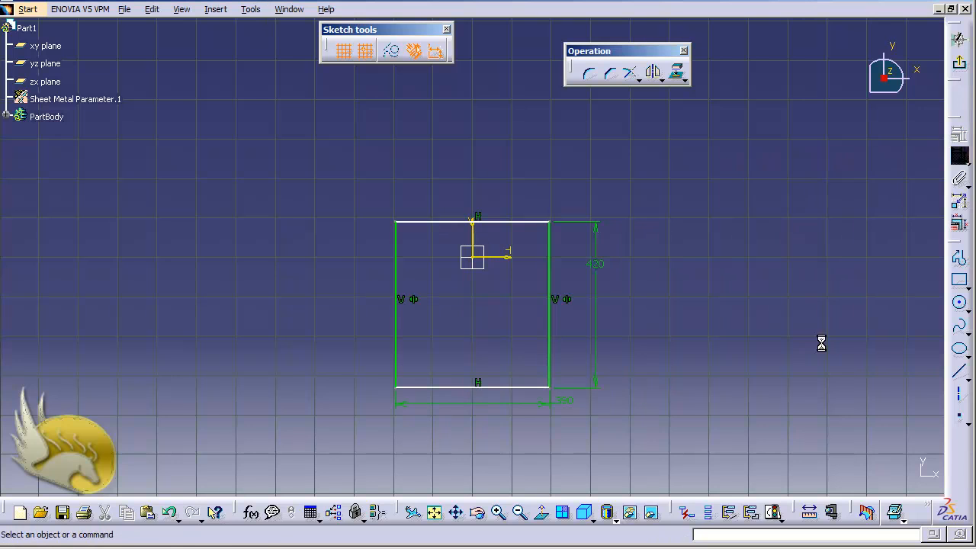
Constrain the rectangle's two horizontal sides with Symmetry about the sketch's horizontal axis, and exit the sketch
click(505, 221)
ctrl+click(503, 387)
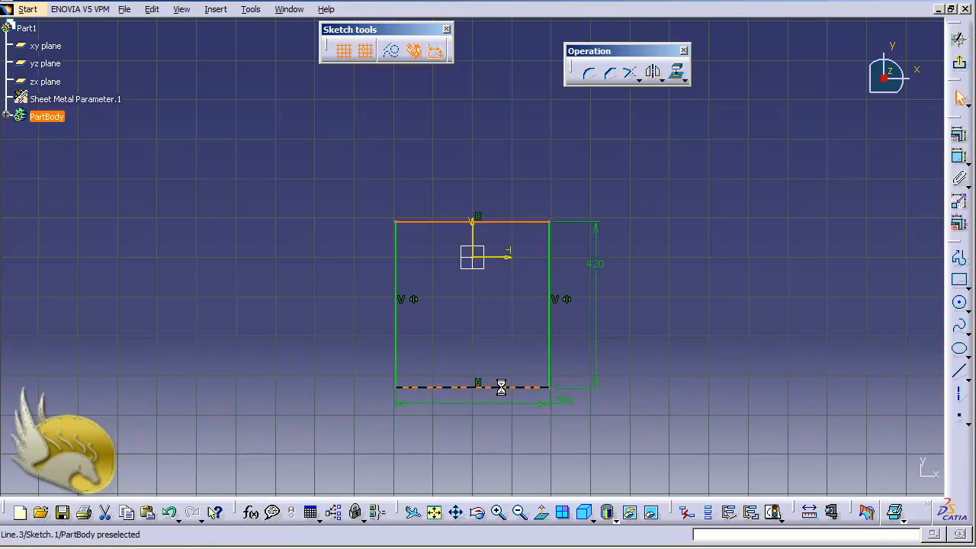
ctrl+click(510, 263)
click(958, 134)
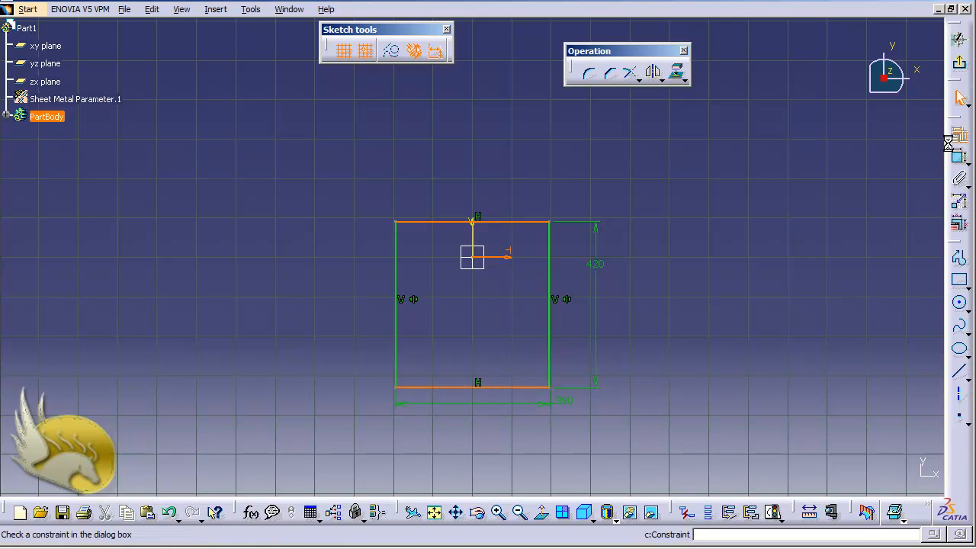
click(746, 280)
click(815, 336)
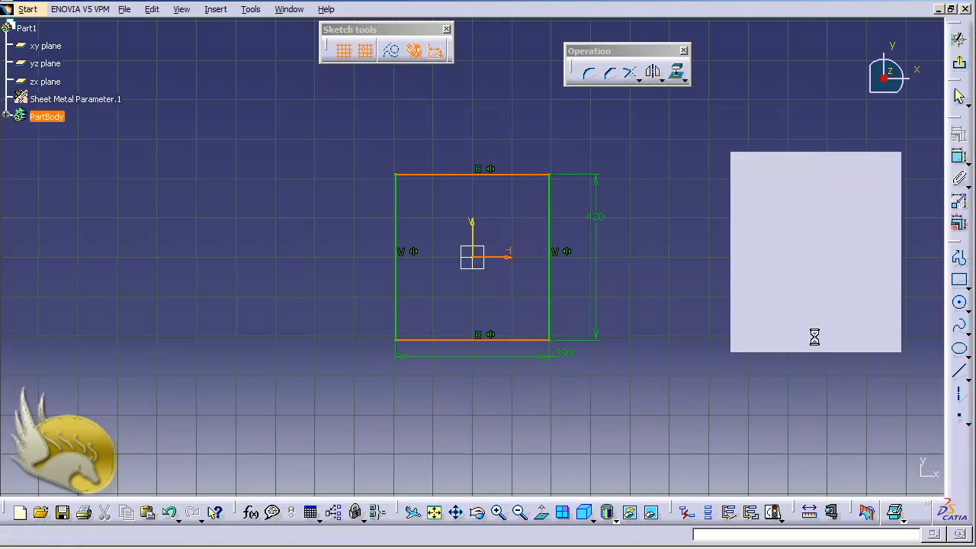
click(959, 95)
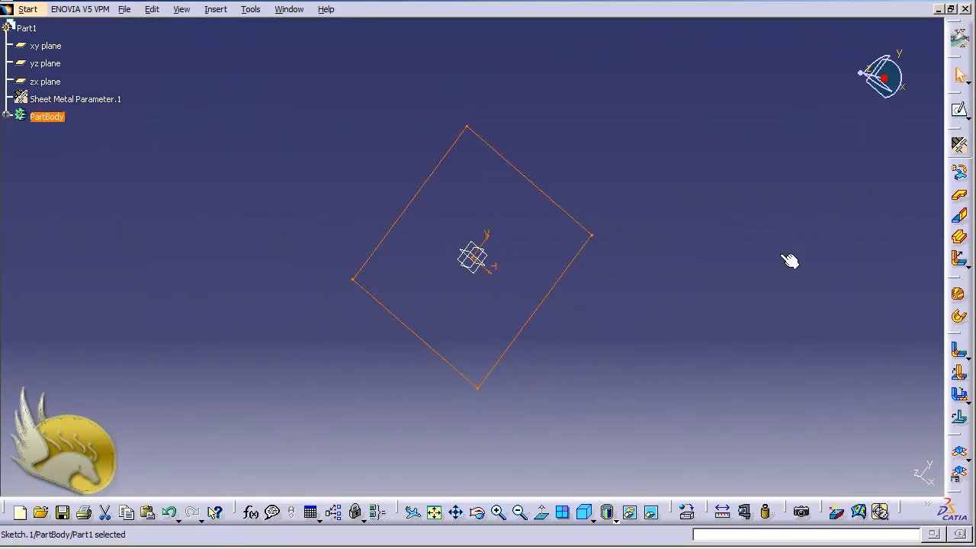
Create the base sheet metal wall from the rectangular sketch
click(217, 10)
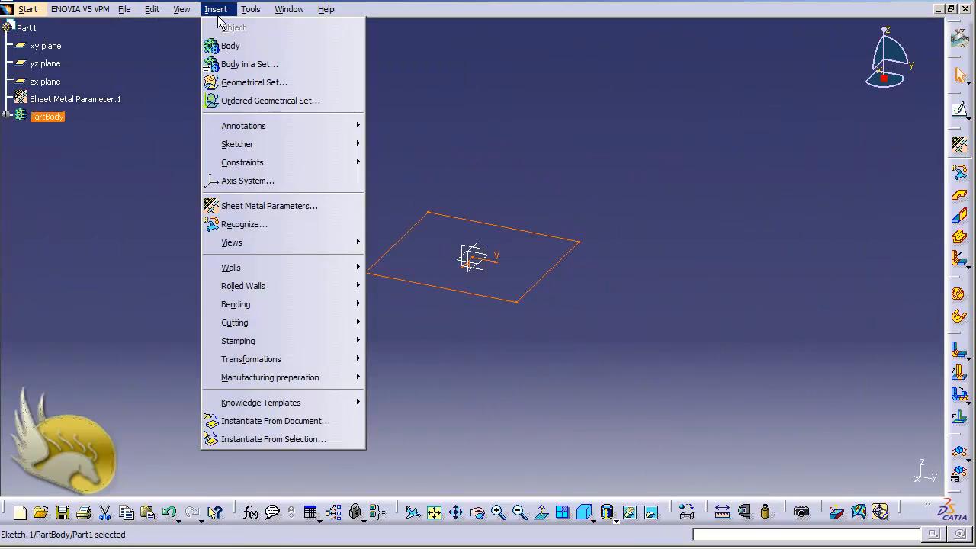
mouse_move(320, 272)
click(387, 269)
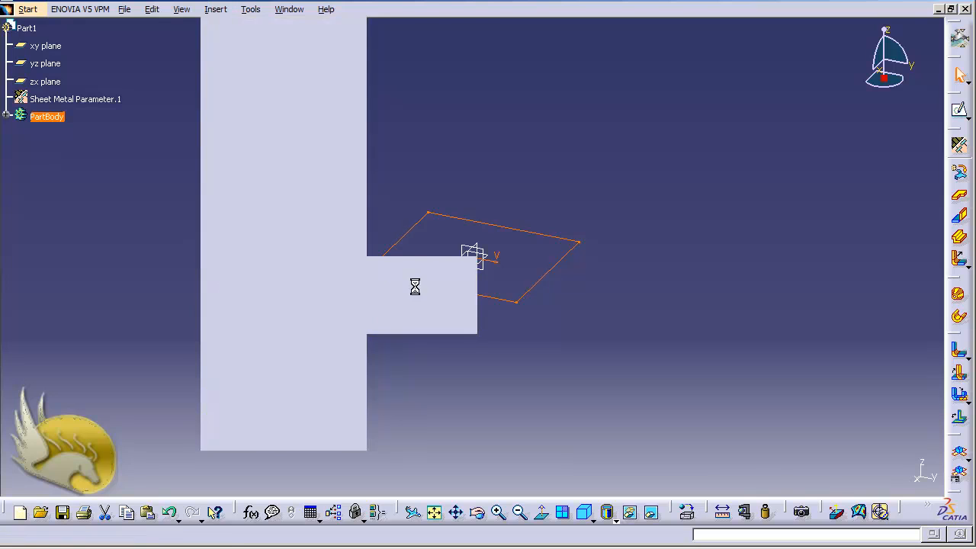
click(779, 340)
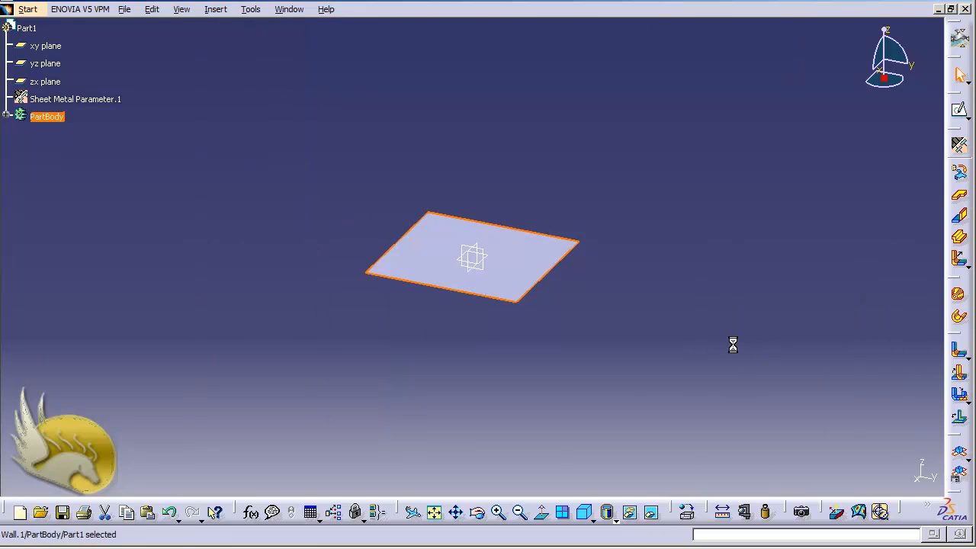
click(565, 319)
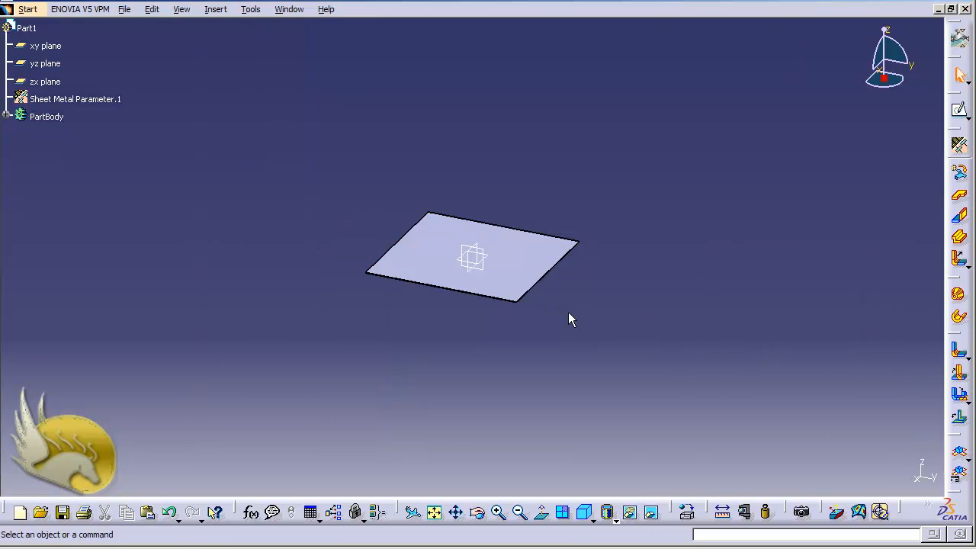
Add a Wall On Edge along the wall's front long edge with 10 mm height and 90° angle, reversing its position to point downward
click(212, 11)
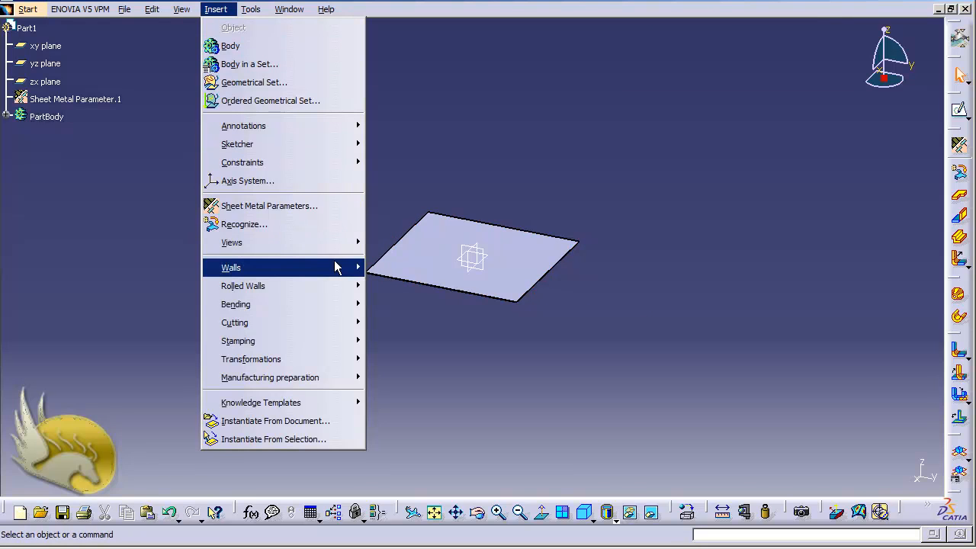
mouse_move(335, 267)
click(398, 287)
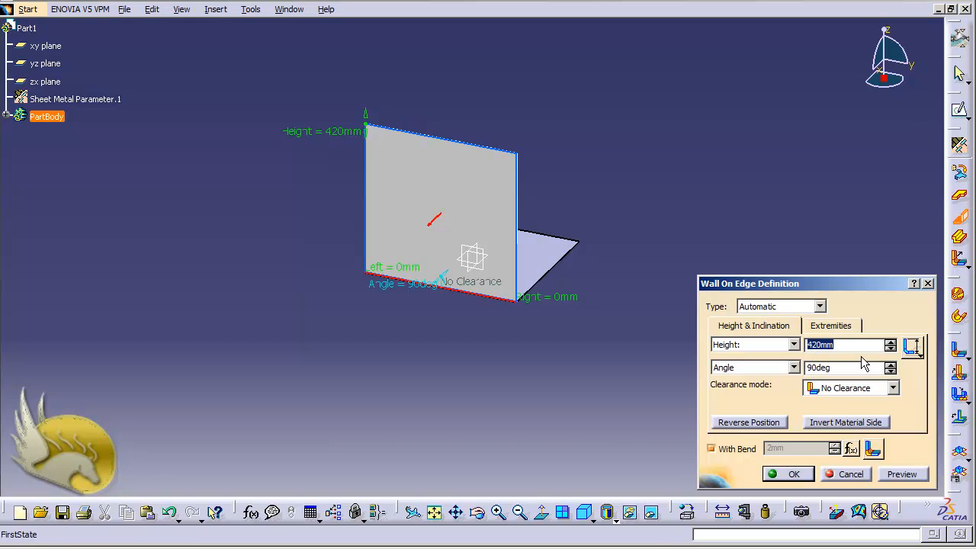
text(10)
click(766, 427)
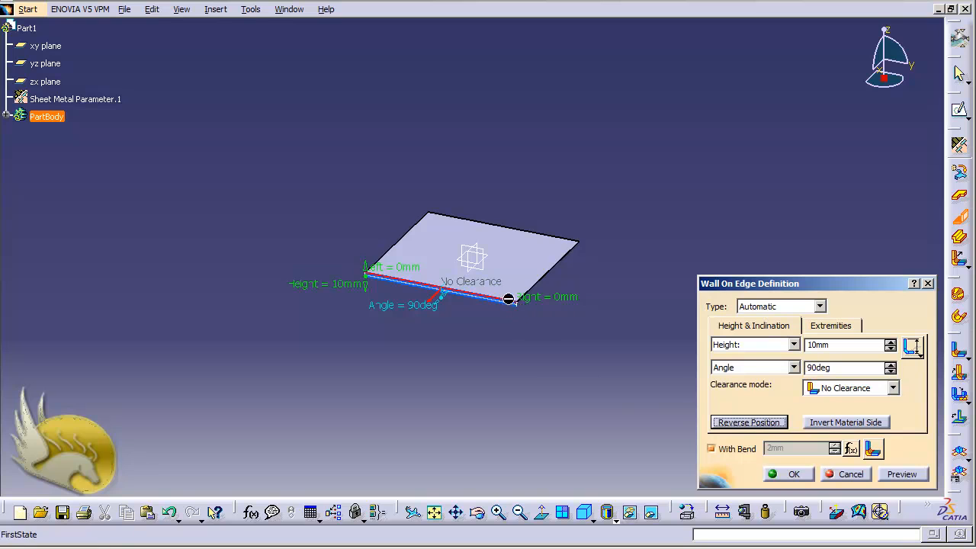
click(793, 476)
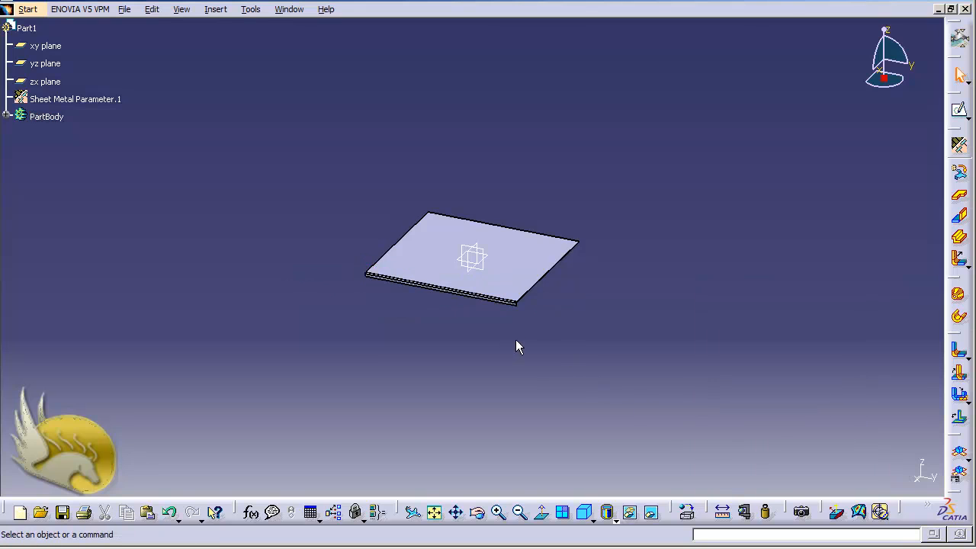
Start a sketch on the outer face of the front flange
scroll(515, 339, down, 1)
scroll(515, 339, up, 6)
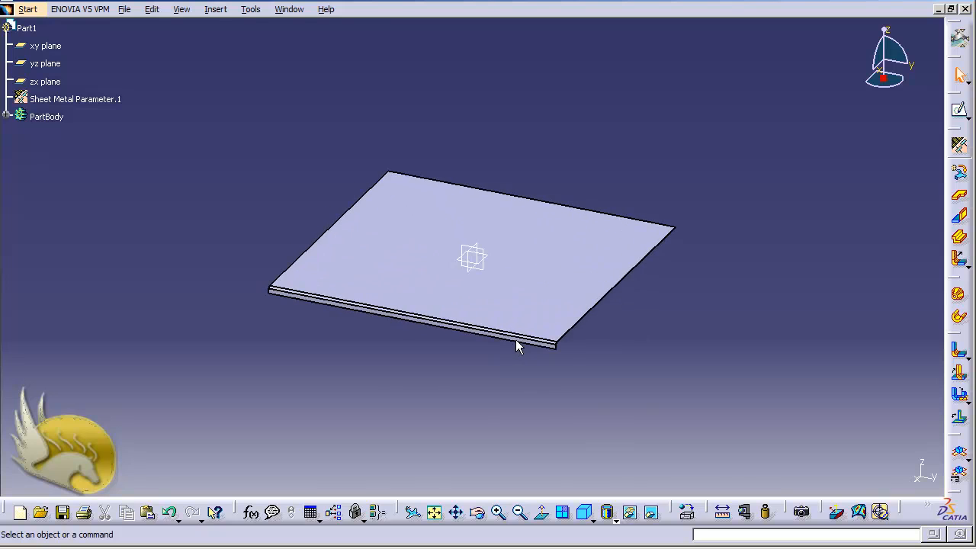
scroll(515, 339, up, 4)
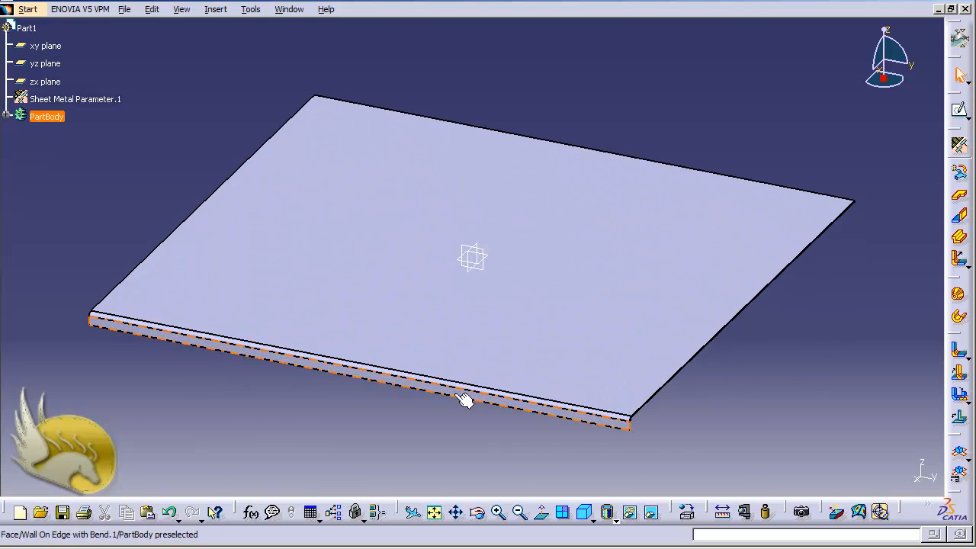
click(466, 397)
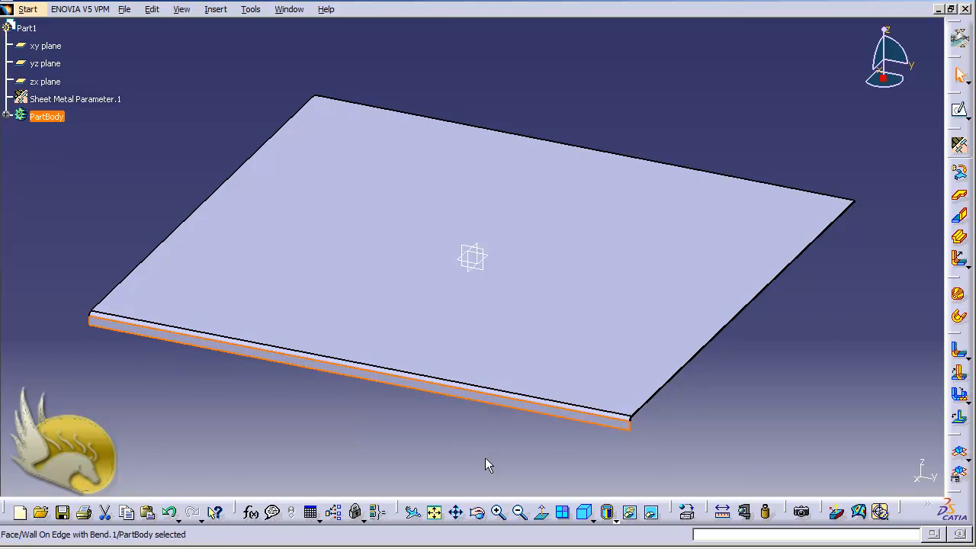
click(959, 111)
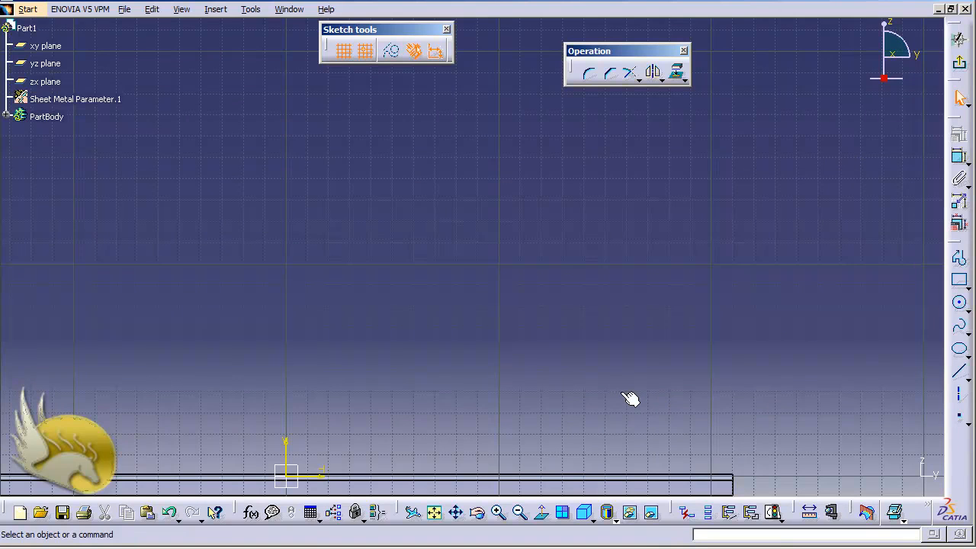
scroll(621, 391, down, 3)
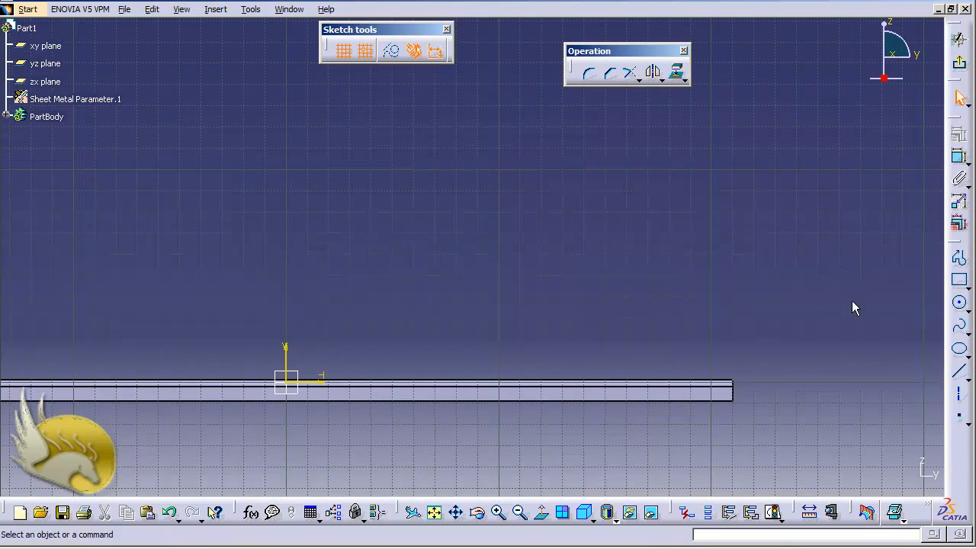
Sketch a horizontal elongated hole above the flange with about 10 mm radius and about 10 mm between its centres
click(968, 287)
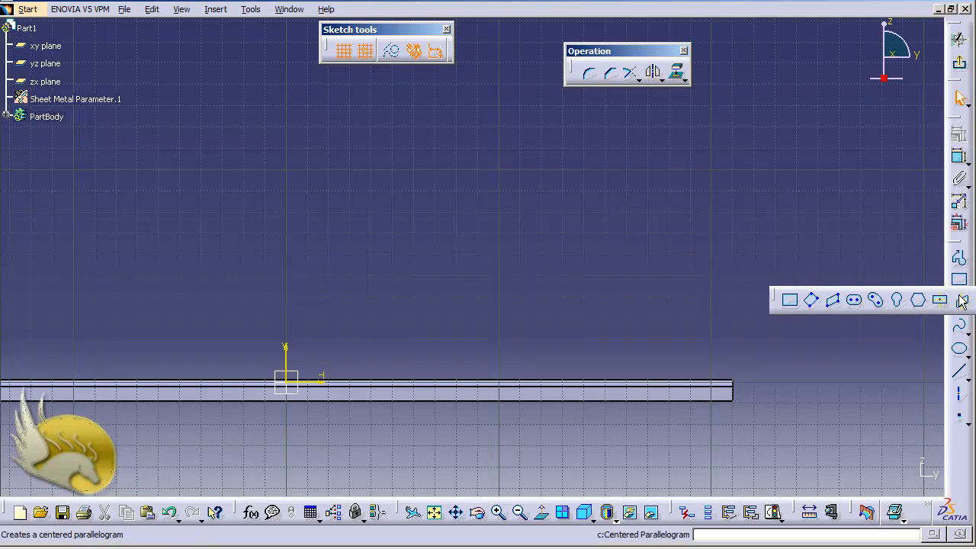
click(853, 301)
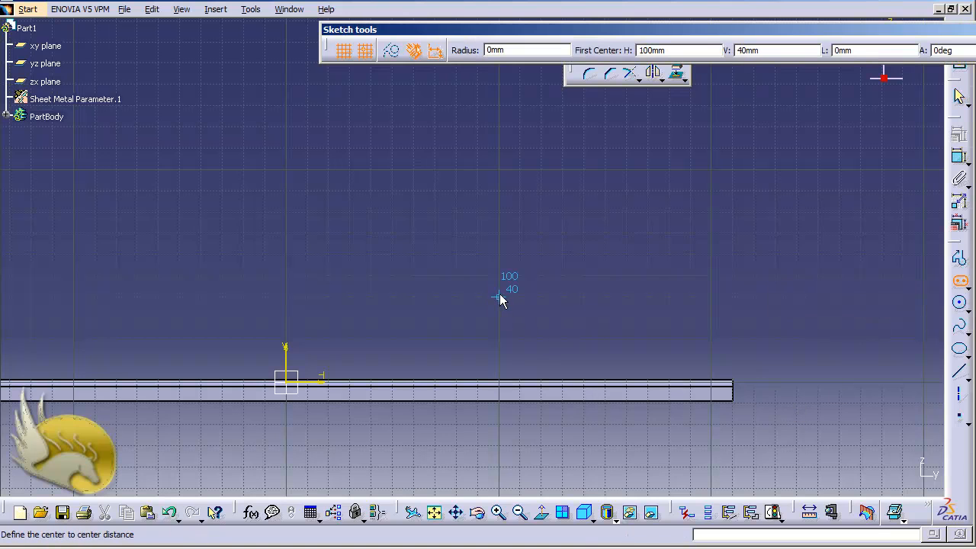
click(499, 297)
click(522, 297)
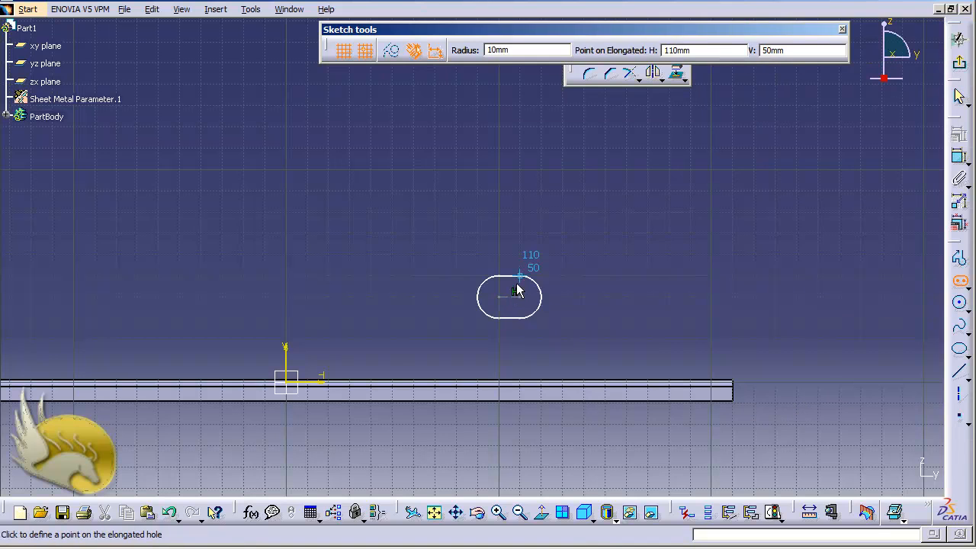
click(515, 276)
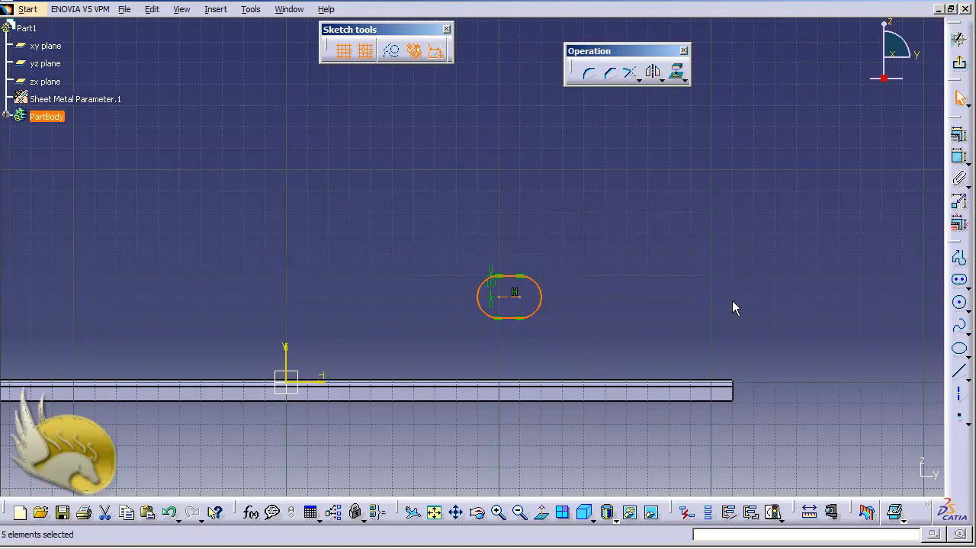
Set the elongated hole's radius dimension to 2.5 mm
double_click(492, 284)
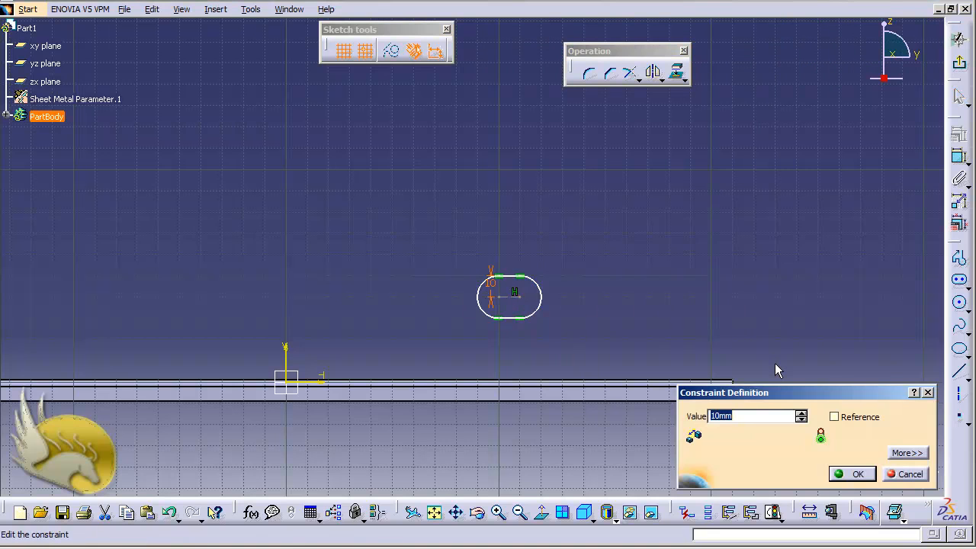
text(2.5)
click(852, 474)
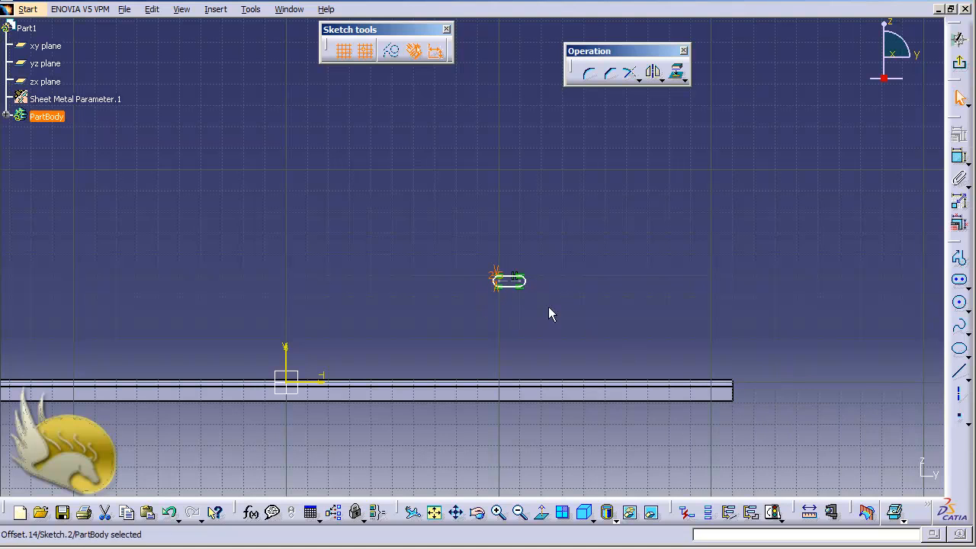
Dimension the elongated hole's centre-to-centre line and set its length to 3 mm
click(513, 280)
click(957, 177)
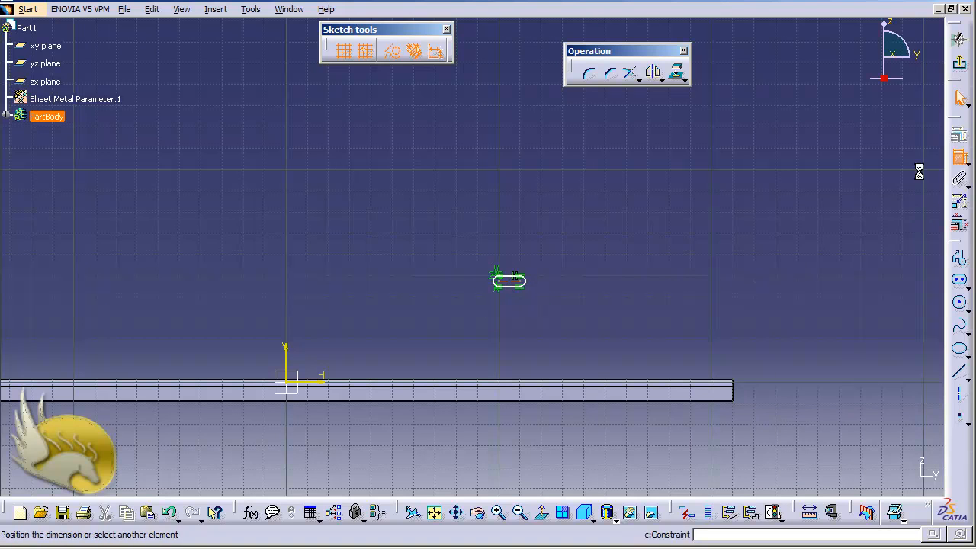
click(506, 251)
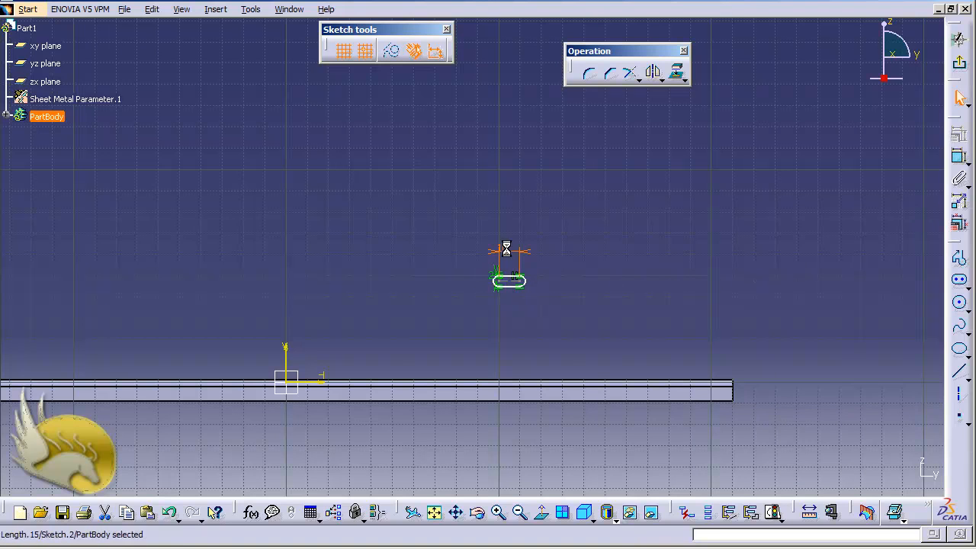
double_click(506, 251)
text(3)
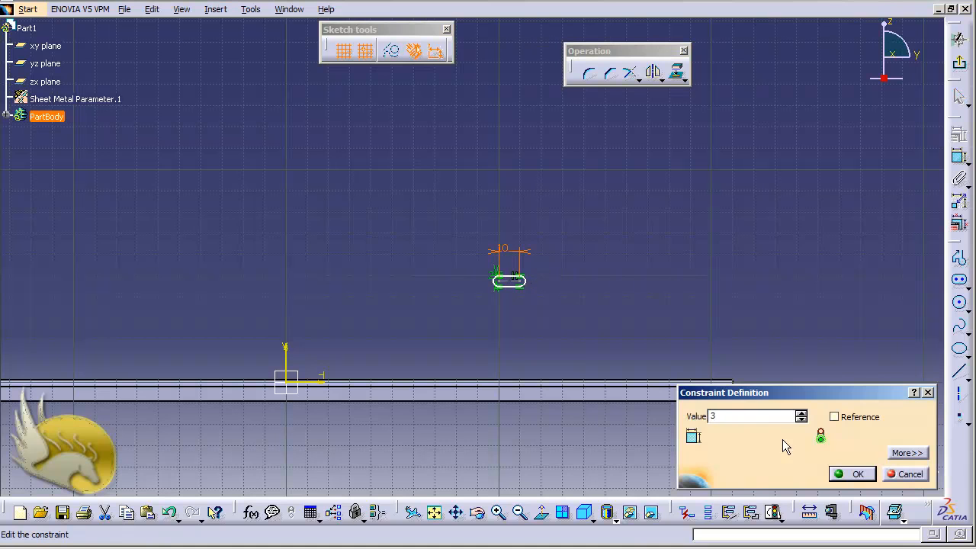
click(852, 473)
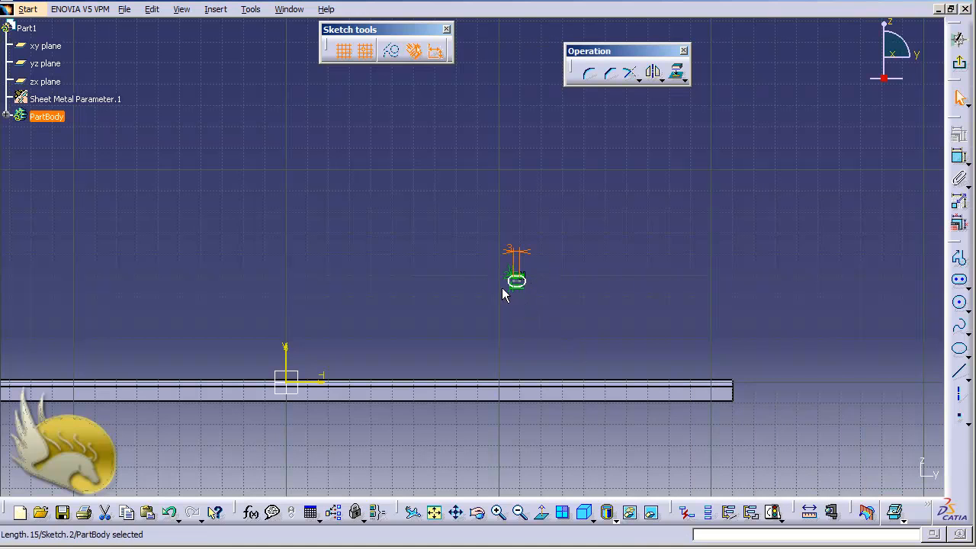
Move the 2.5 mm radius dimension sideways, clear of the elongated hole
click(511, 277)
click(490, 271)
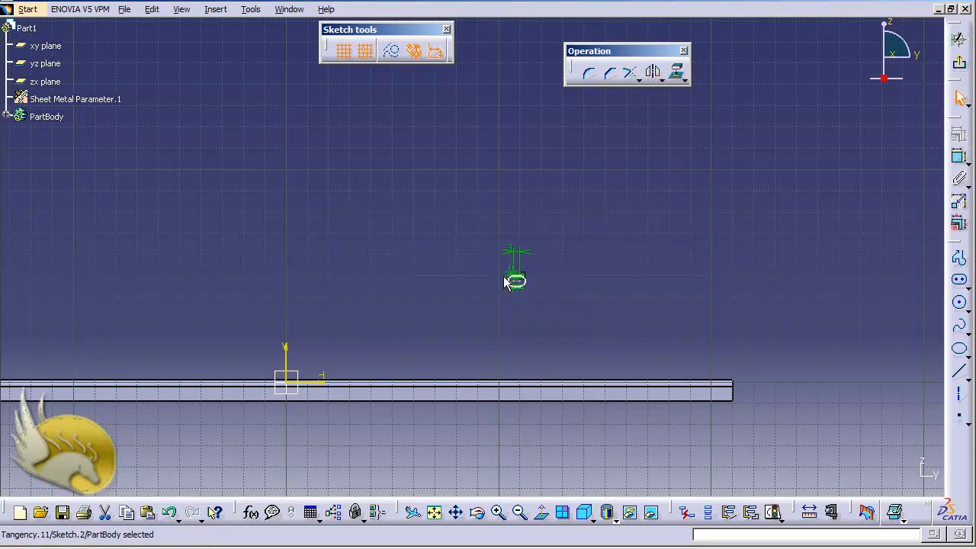
drag(505, 279, 490, 278)
click(508, 303)
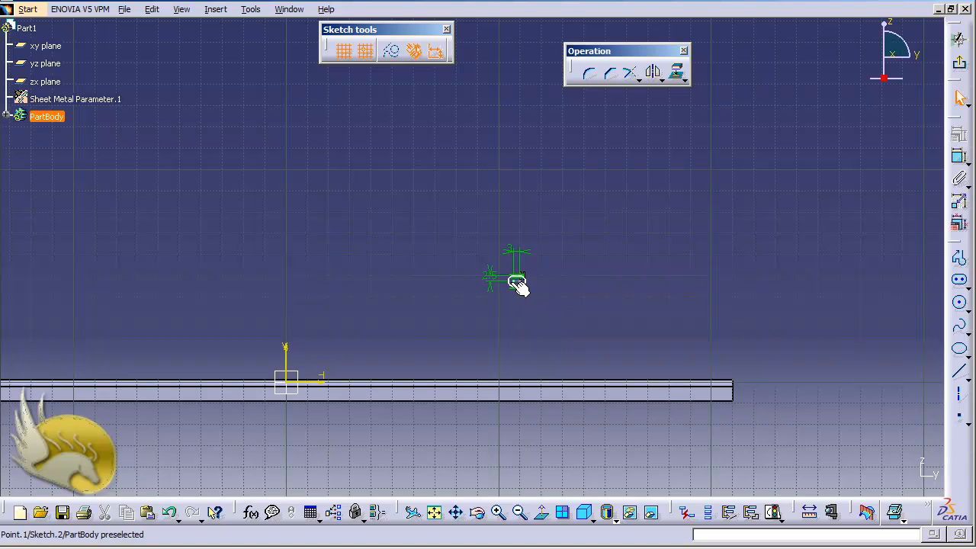
Dimension the hole's centre point from the flange's upper edge, set the offset to 5 mm and swap its location to below the edge
click(517, 282)
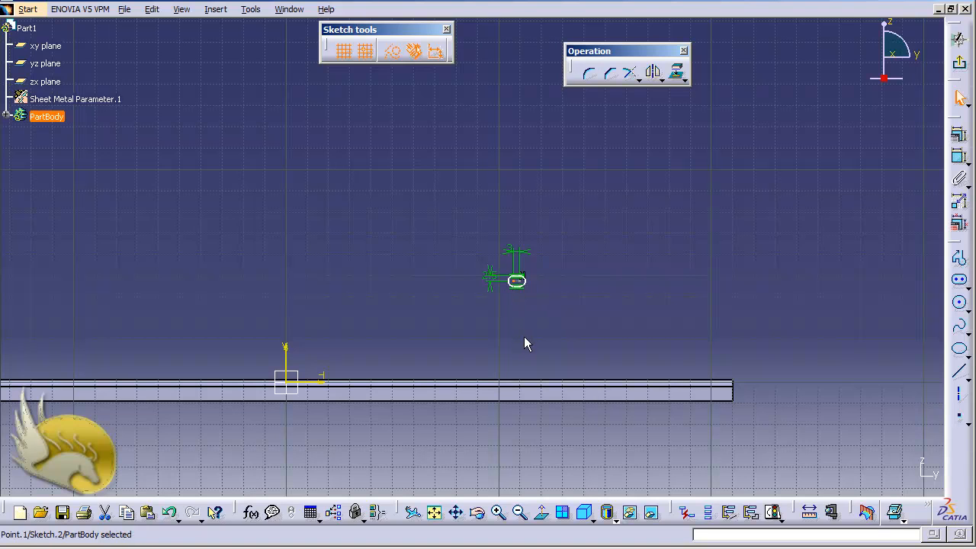
ctrl+click(534, 383)
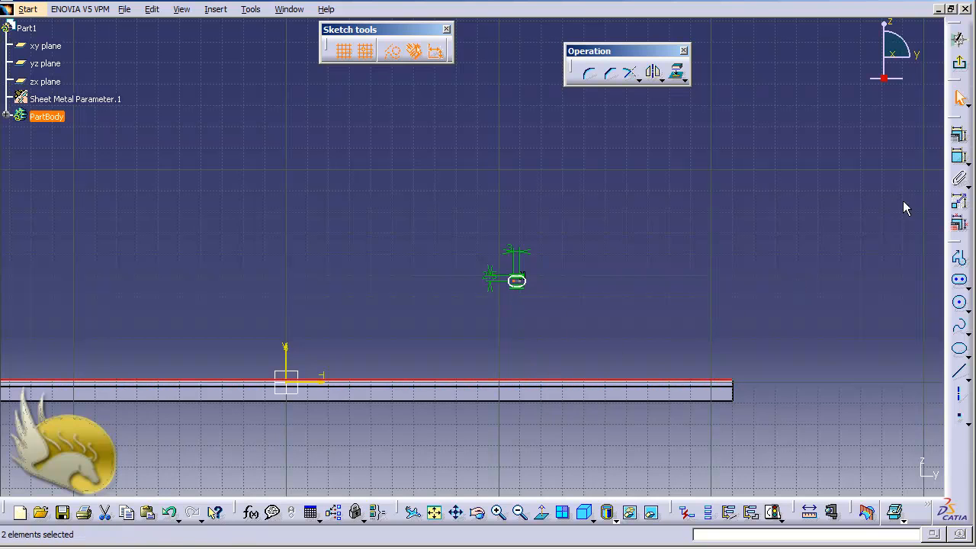
click(959, 157)
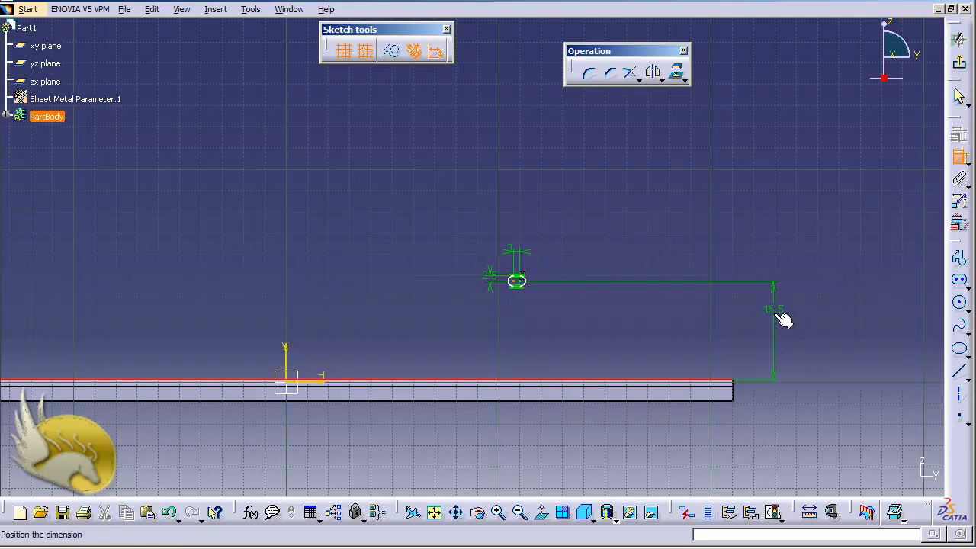
click(783, 318)
double_click(772, 306)
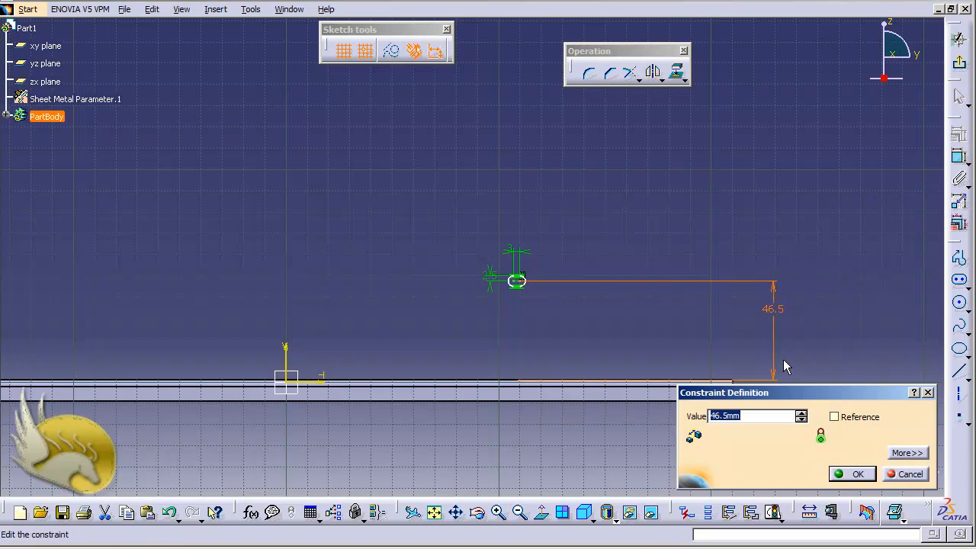
text(5)
click(906, 453)
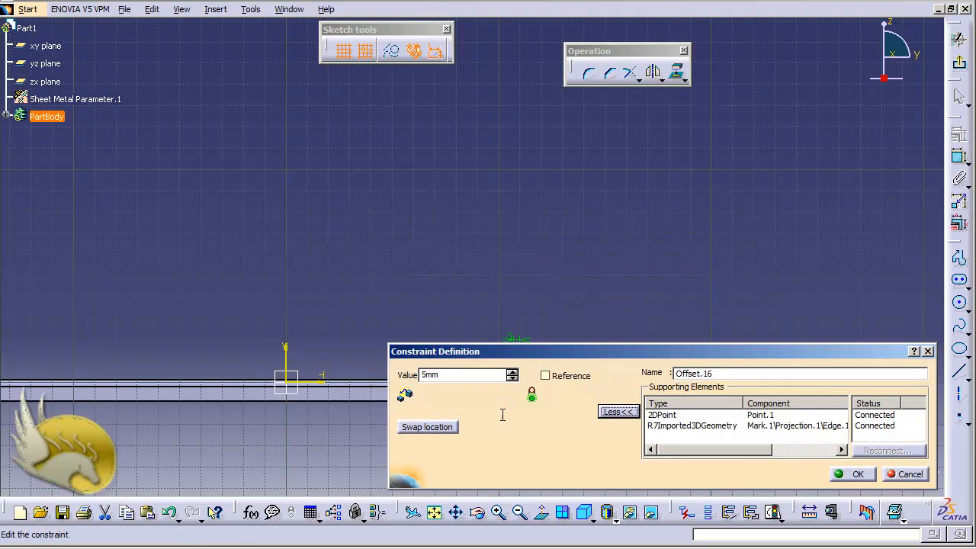
click(449, 429)
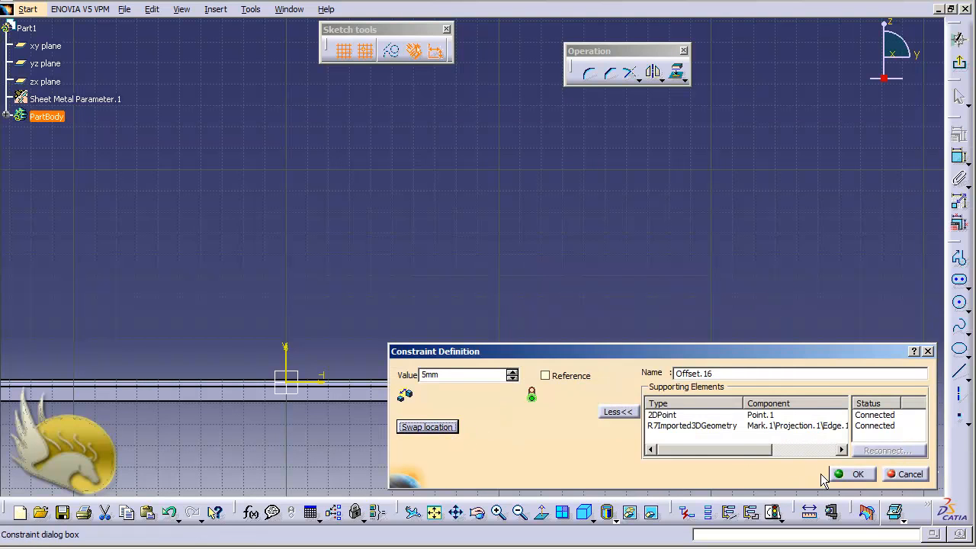
click(845, 476)
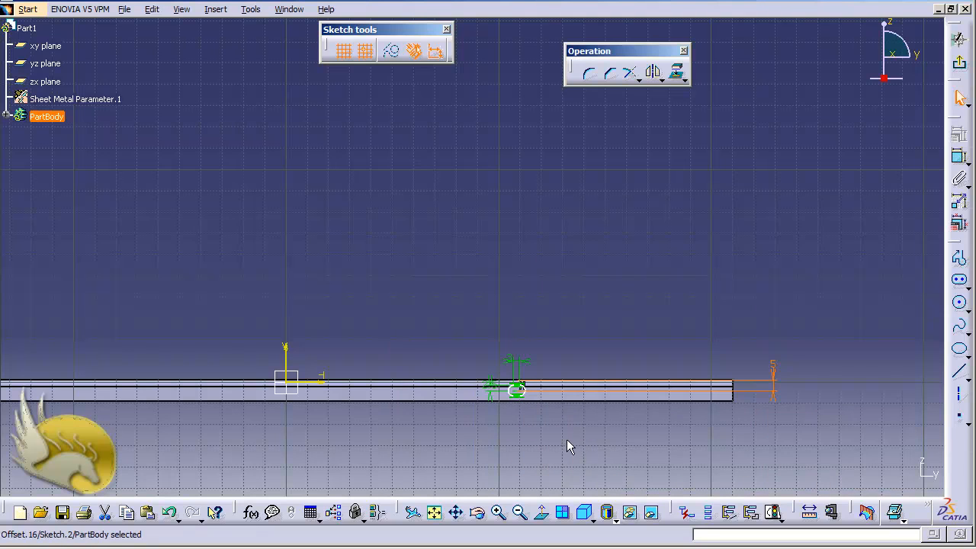
Dimension the elongated hole's centre point from the sketch's vertical axis, set the distance to 150 mm and exit the sketch
click(518, 392)
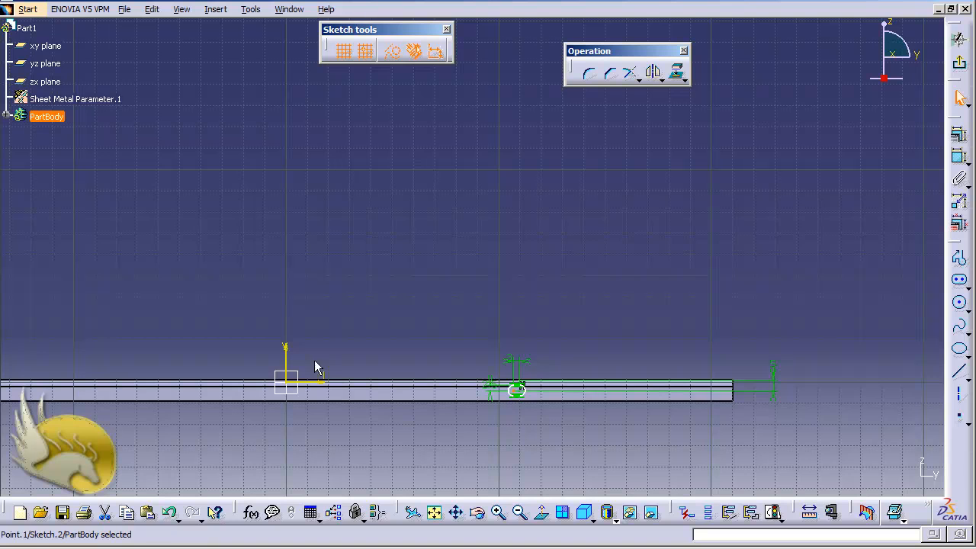
ctrl+click(285, 355)
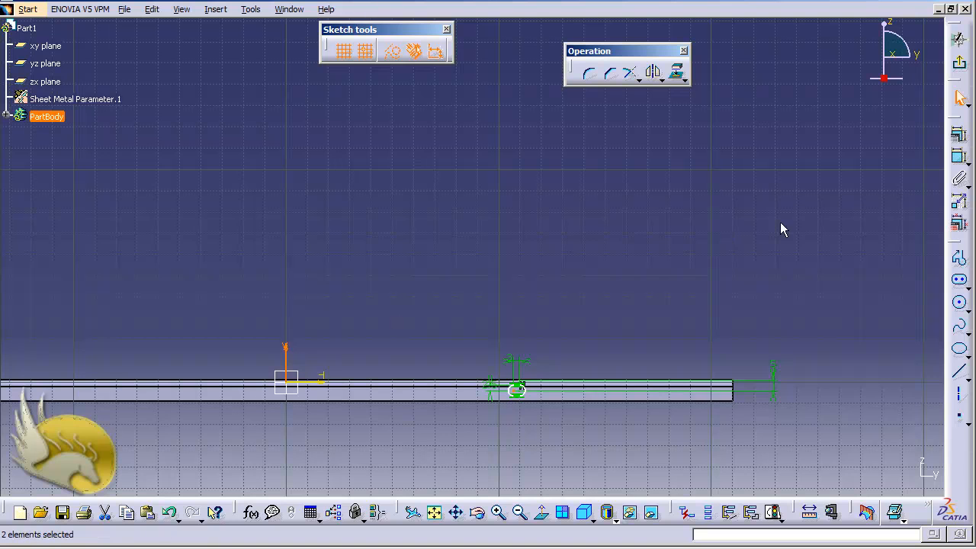
click(958, 156)
click(447, 272)
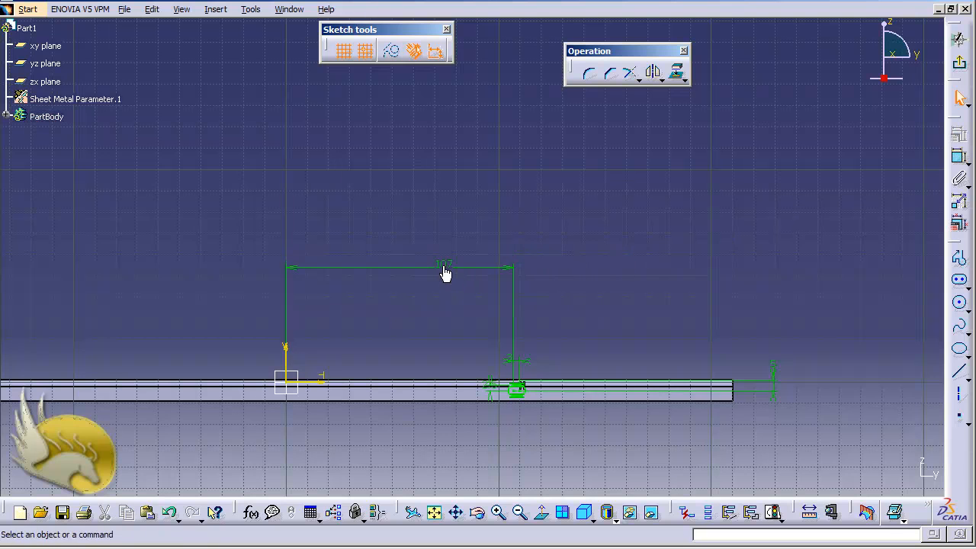
double_click(444, 272)
text(150)
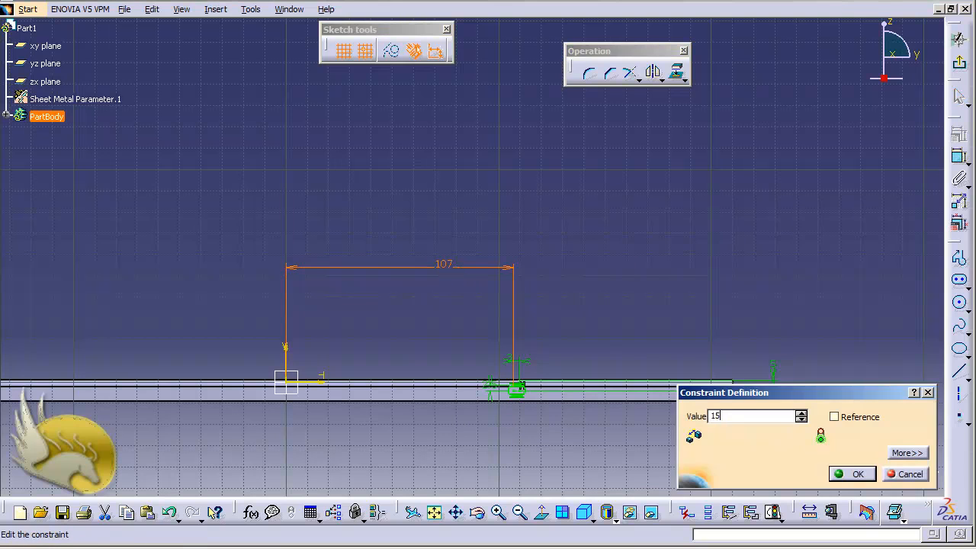
key(Return)
click(539, 265)
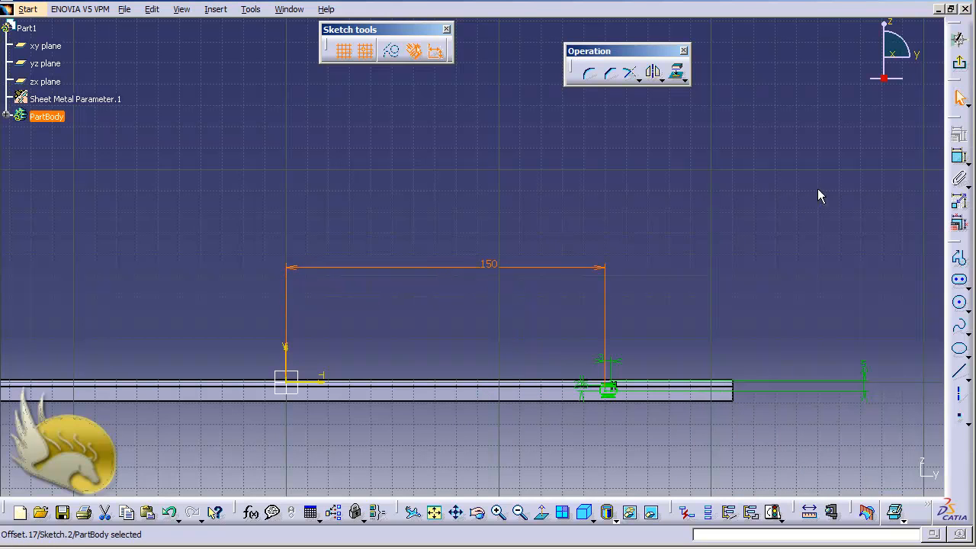
click(959, 64)
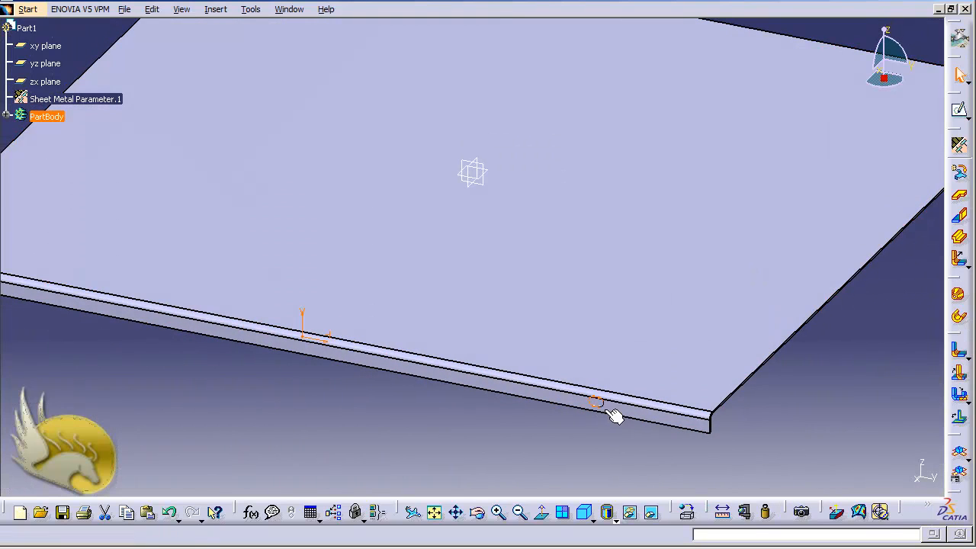
click(118, 353)
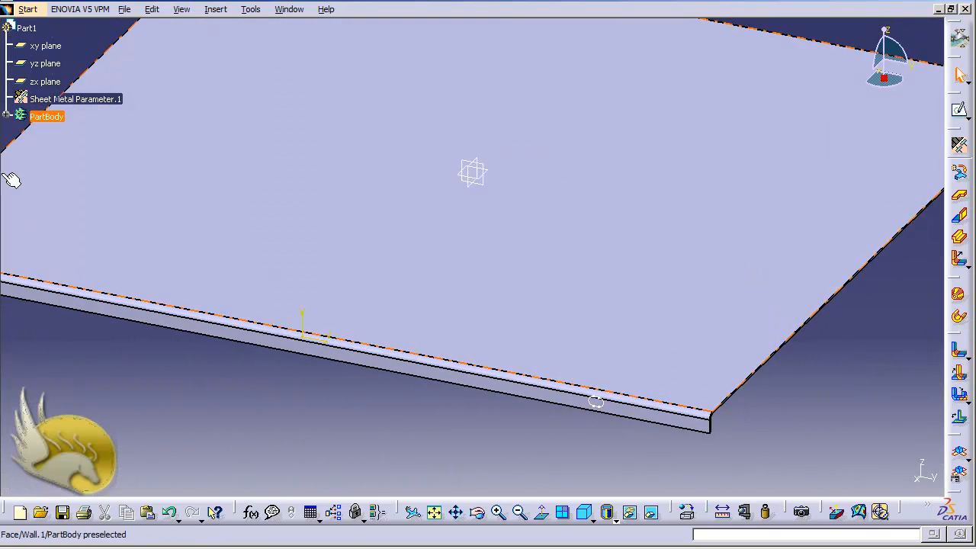
Copy Sketch.2 with the elongated hole and paste it into the PartBody
click(6, 116)
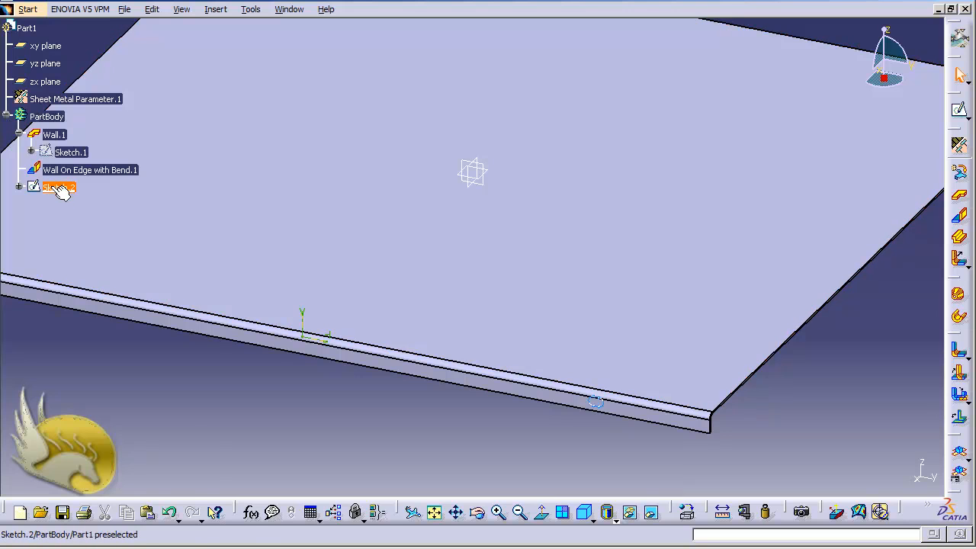
right_click(55, 187)
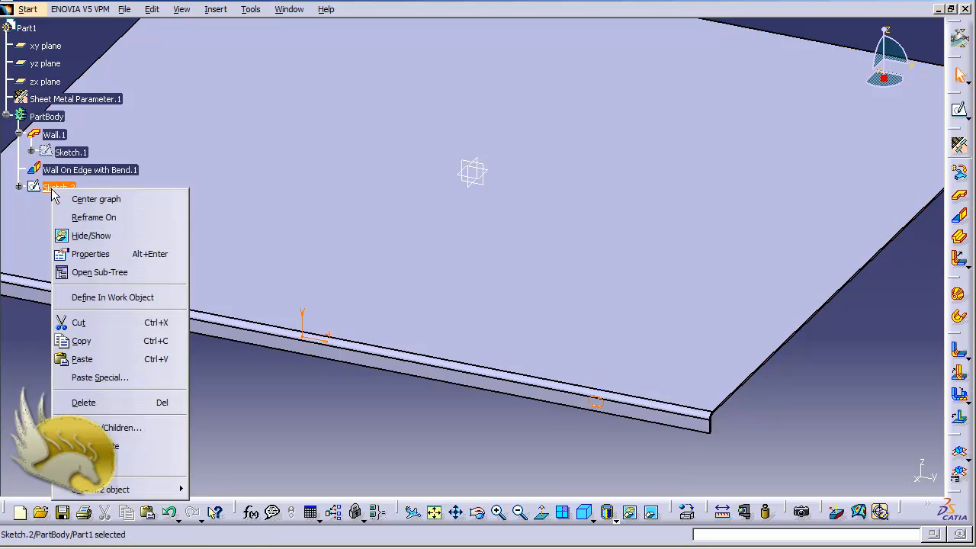
click(111, 349)
right_click(38, 121)
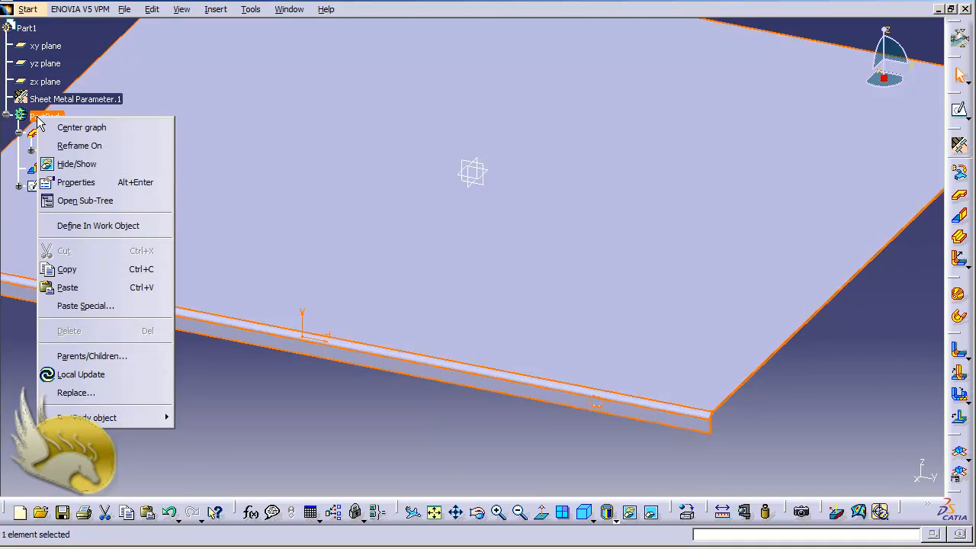
click(91, 287)
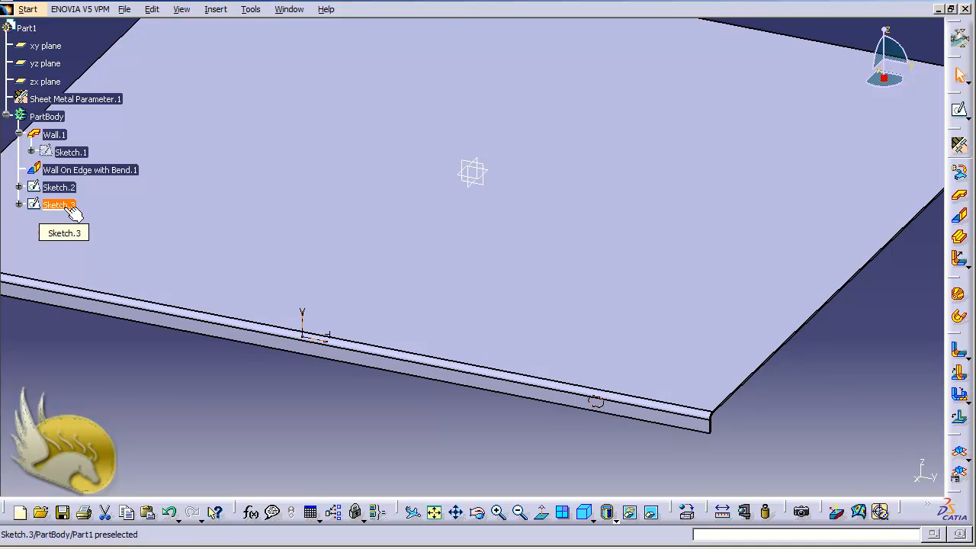
In the pasted Sketch.3, swap the 150 mm dimension's location to the other side of the vertical axis and exit the sketch
double_click(71, 208)
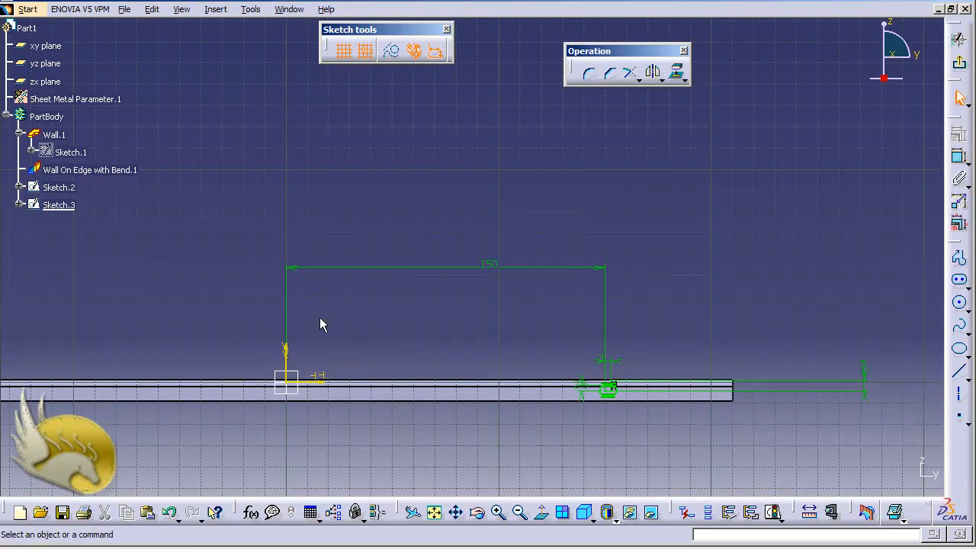
double_click(489, 266)
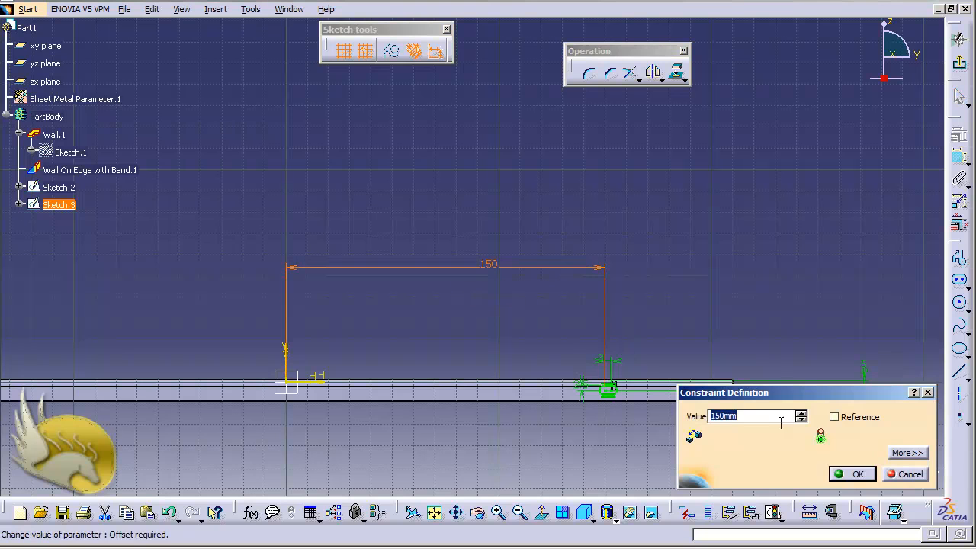
click(907, 453)
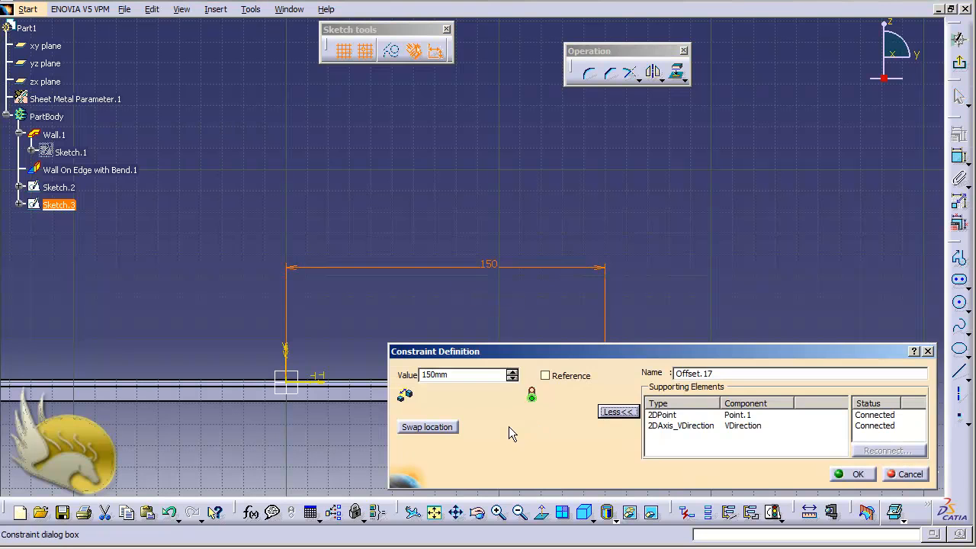
click(429, 427)
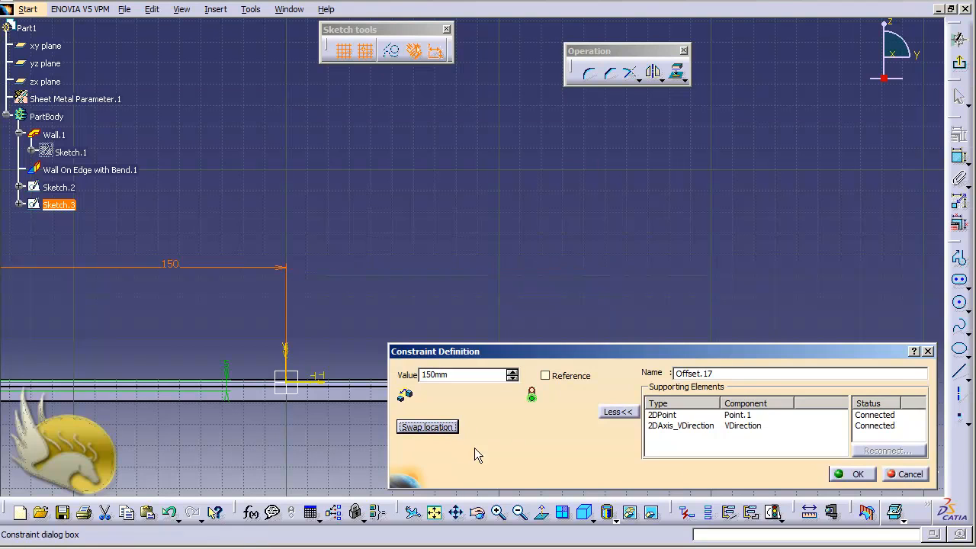
click(854, 474)
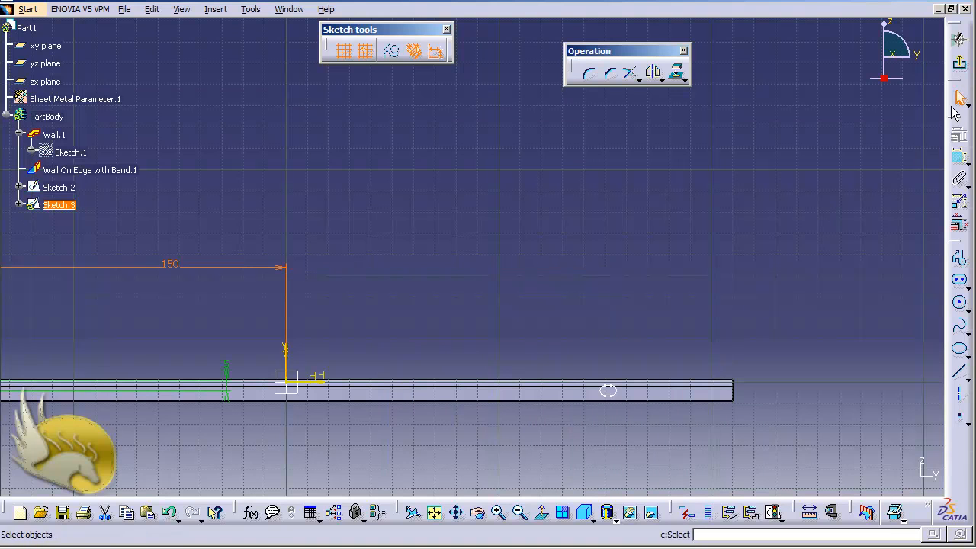
click(959, 39)
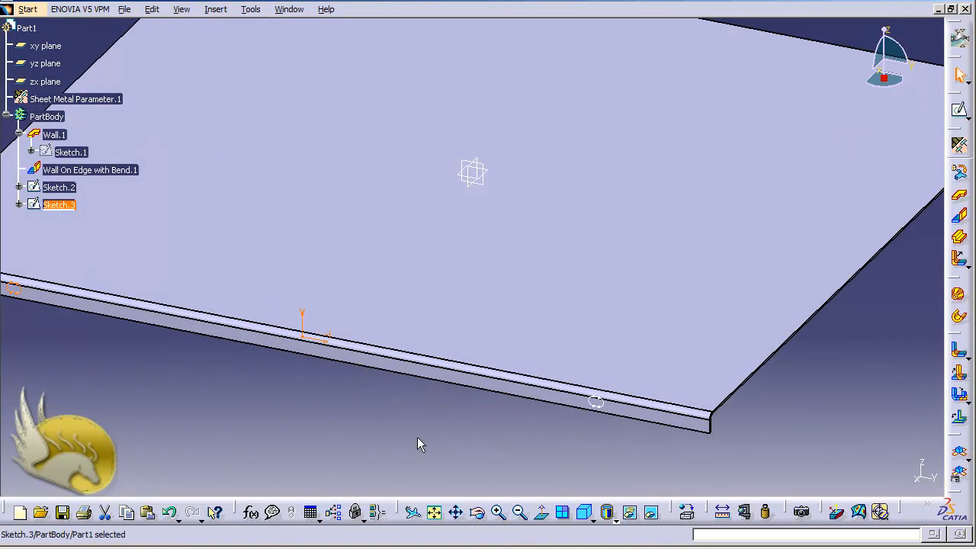
Create a sheetmetal standard Cut Out in the flange from Sketch.3 with the end limit Up to last
click(216, 9)
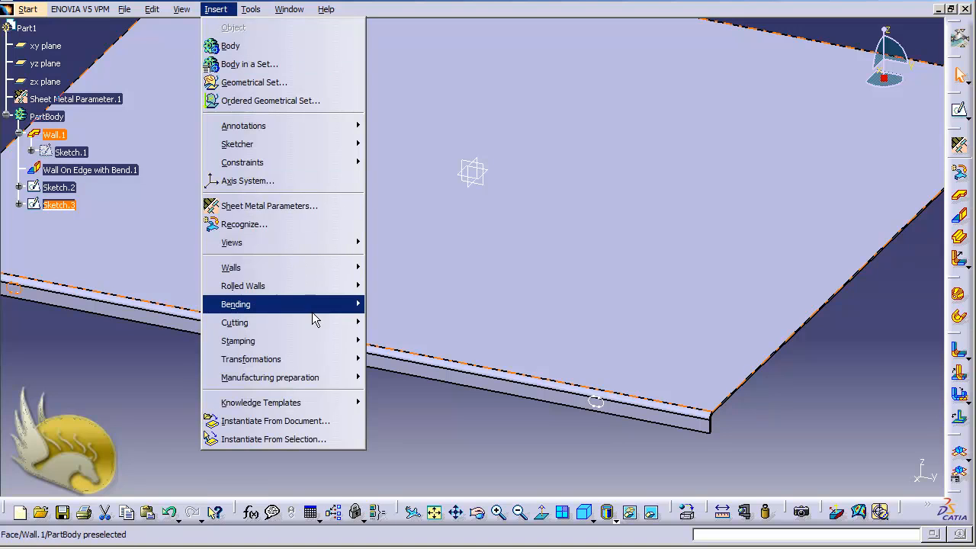
mouse_move(319, 323)
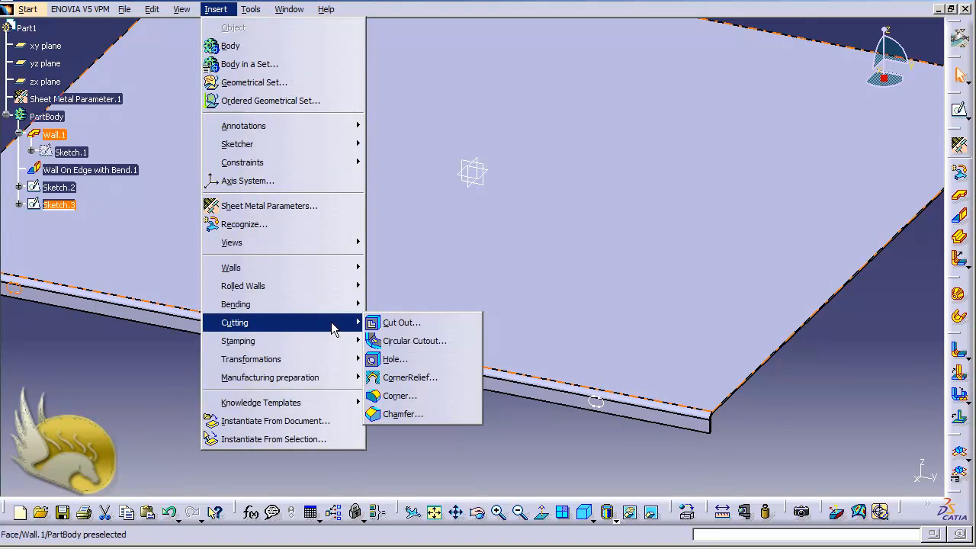
click(426, 333)
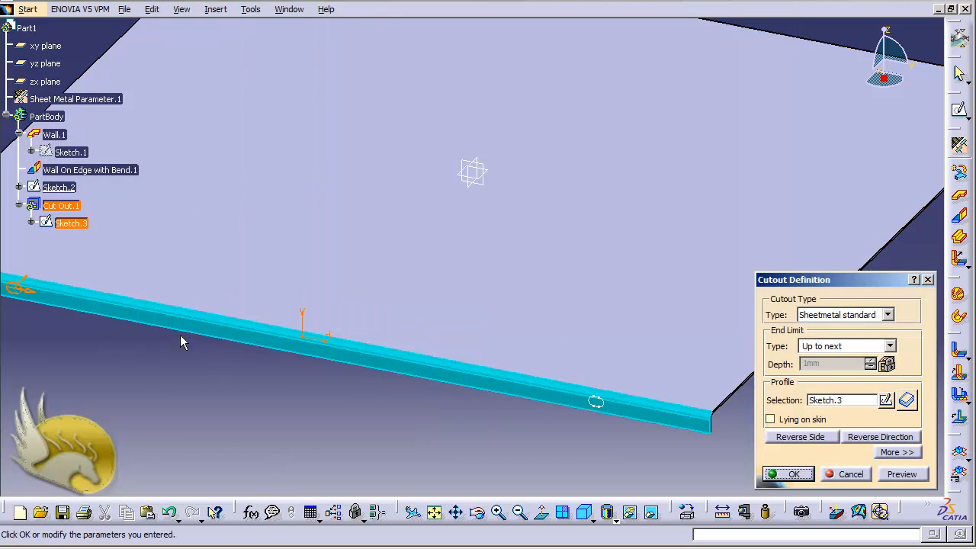
click(890, 346)
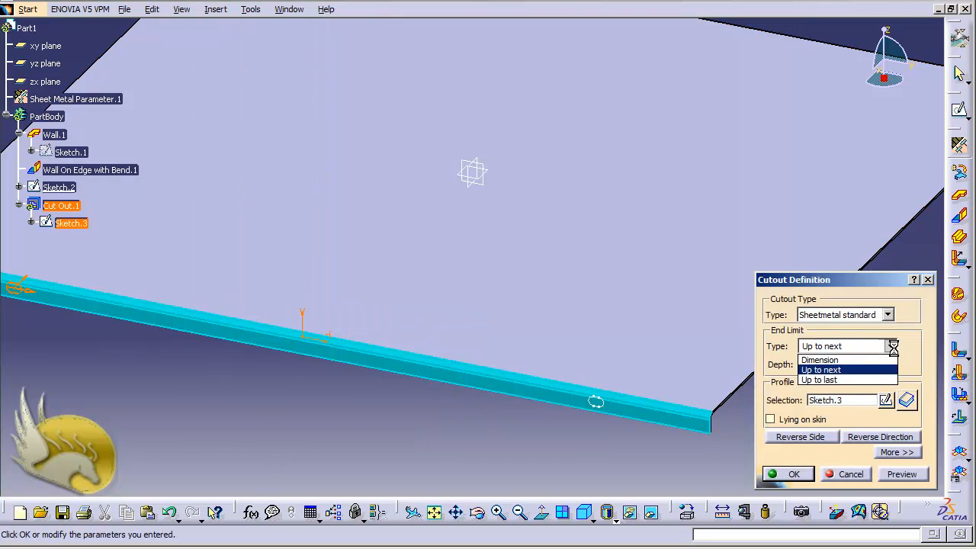
click(832, 380)
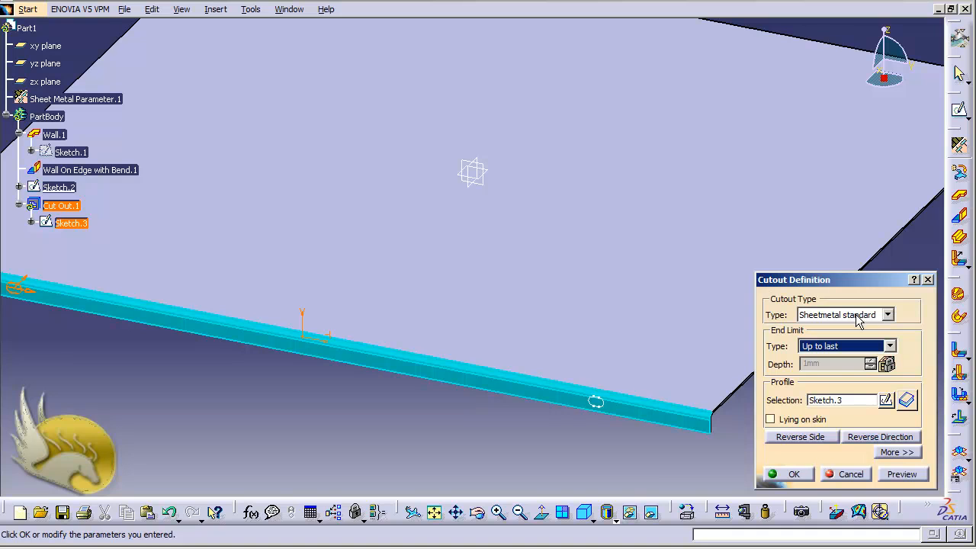
click(809, 472)
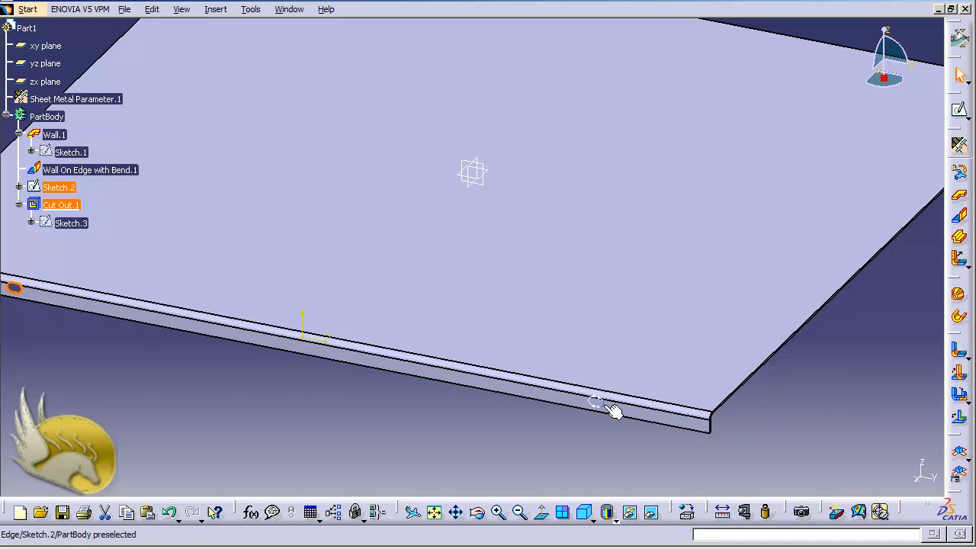
Create a second Cut Out in the flange from the original hole profile, Sketch.2, with the end limit Up to last
click(211, 10)
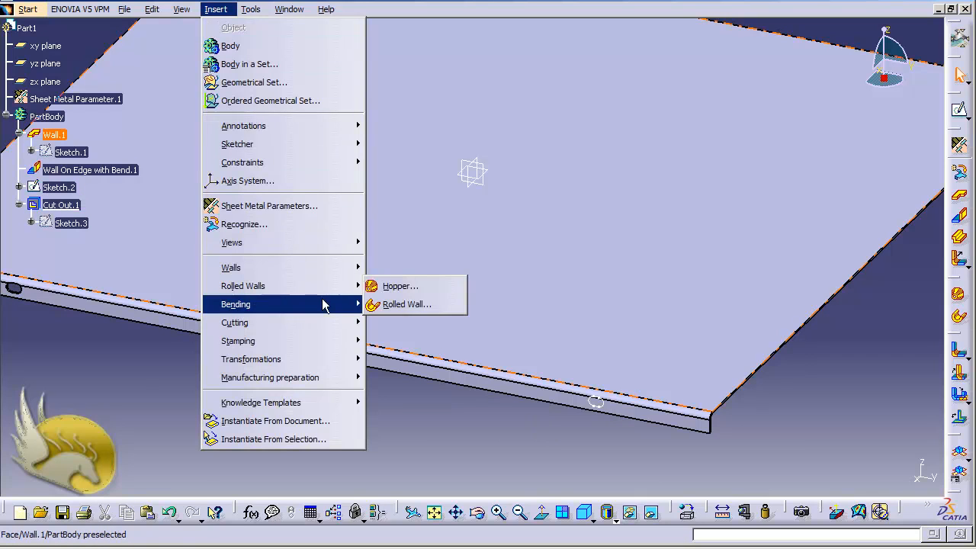
mouse_move(331, 321)
click(403, 322)
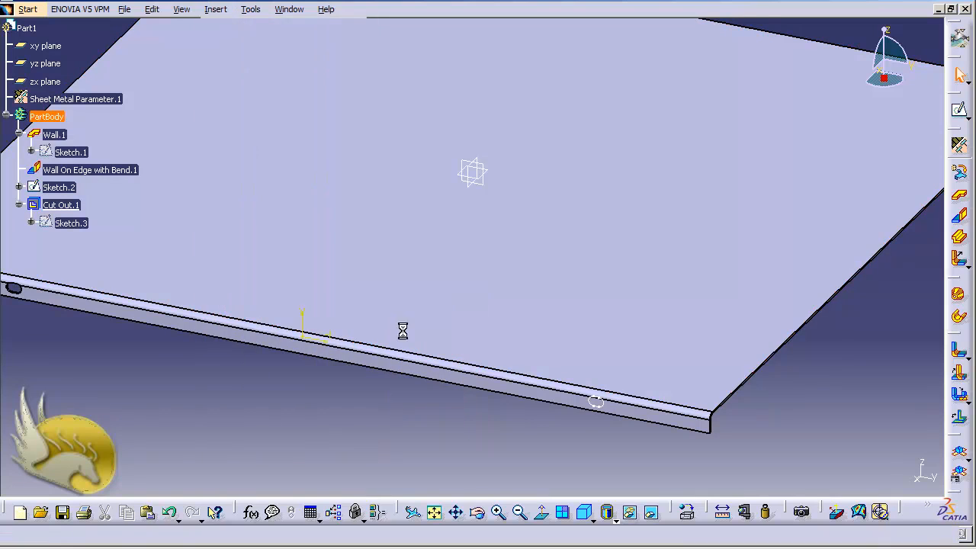
click(610, 413)
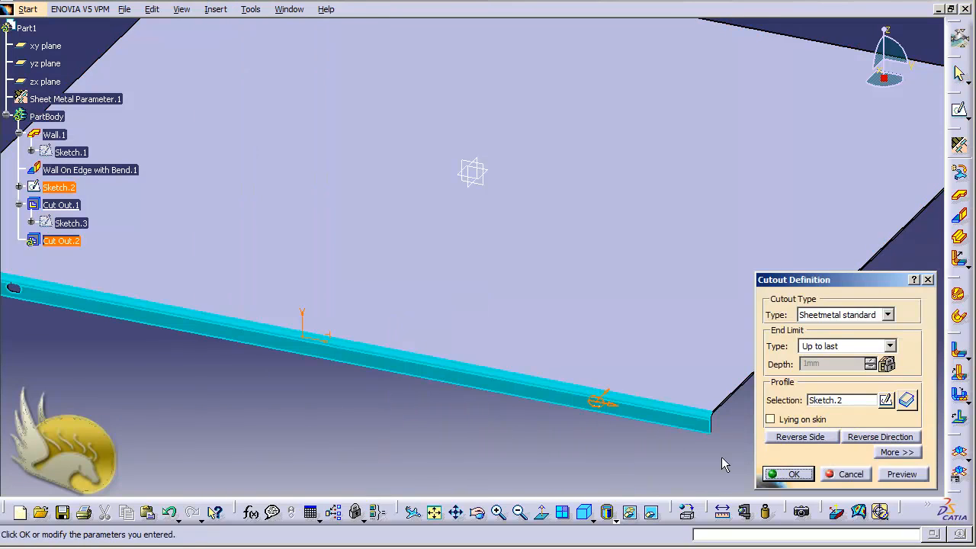
click(768, 477)
click(503, 445)
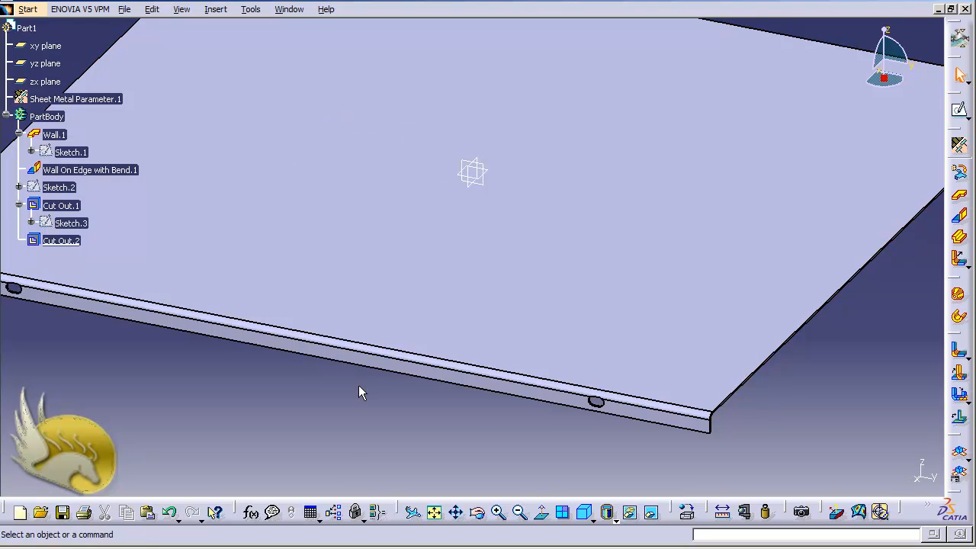
Rename the PartBody as Computer Case Door
key(ctrl+Page_Down)
key(ctrl+Page_Down)
key(ctrl+Page_Down)
key(ctrl+Page_Down)
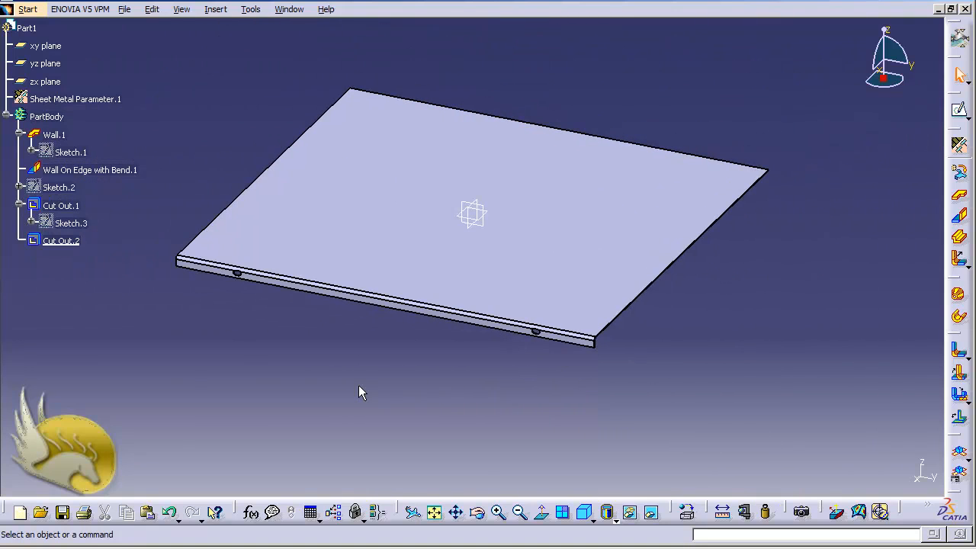
right_click(63, 118)
click(100, 183)
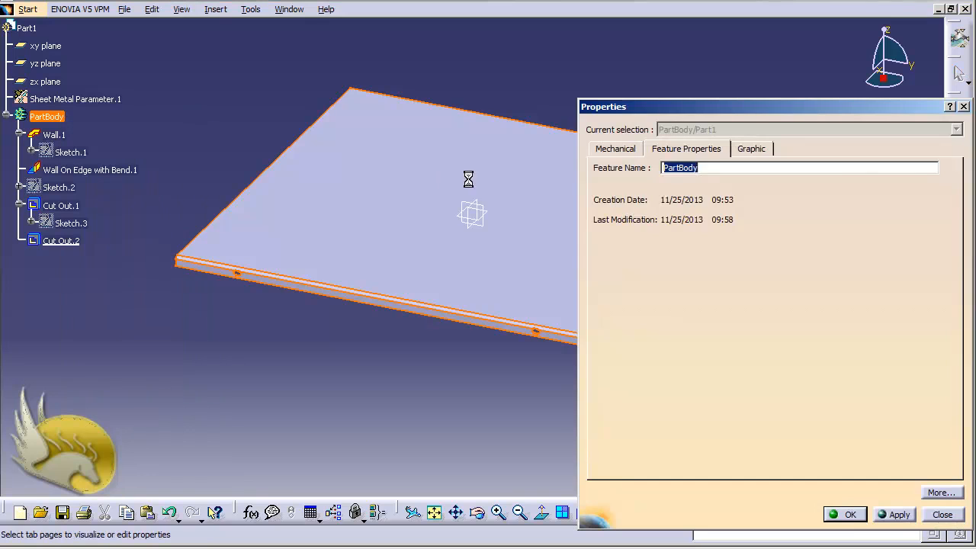
text(Computer Case Door)
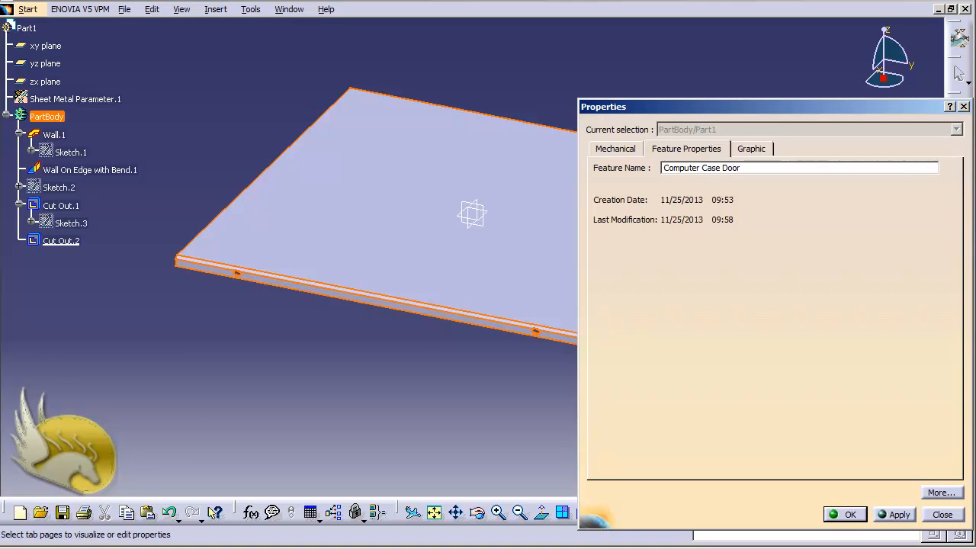
key(Return)
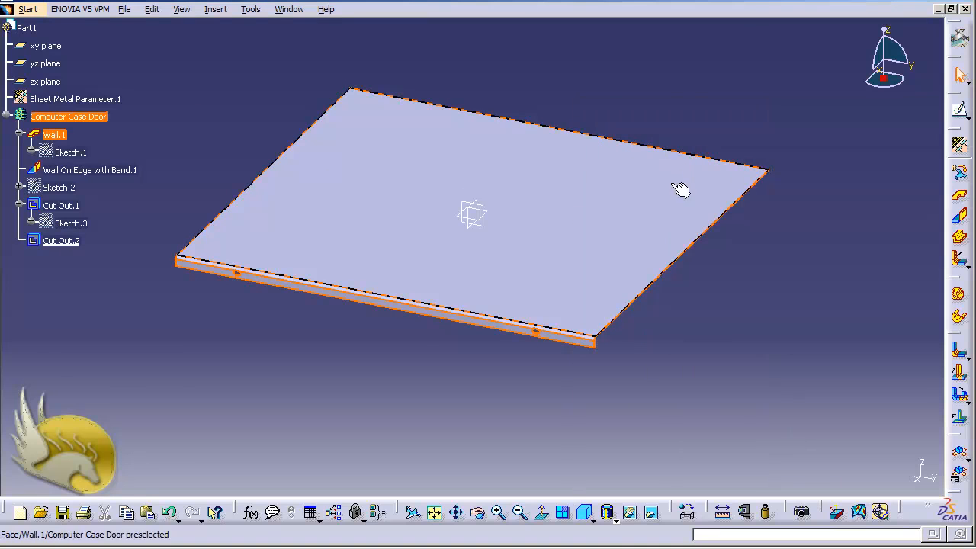
Hide the Computer Case Door body and collapse its branch in the specification tree
right_click(110, 129)
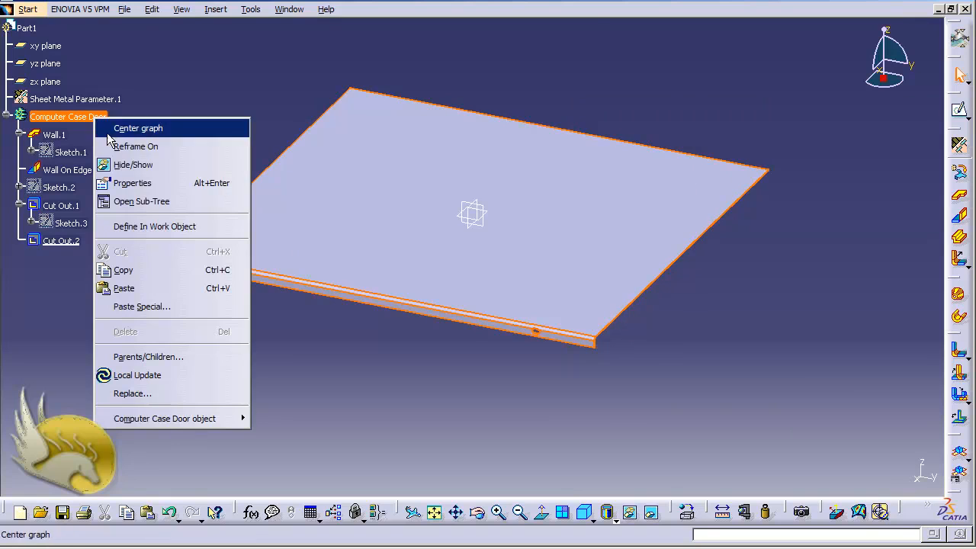
click(124, 163)
click(6, 116)
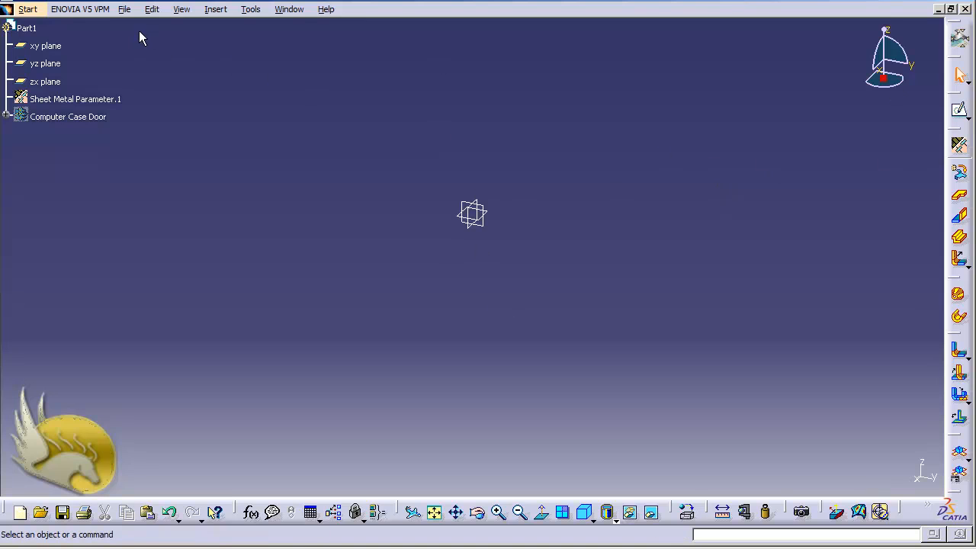
Switch to the Wireframe and Surface Design workbench
click(31, 9)
mouse_move(83, 46)
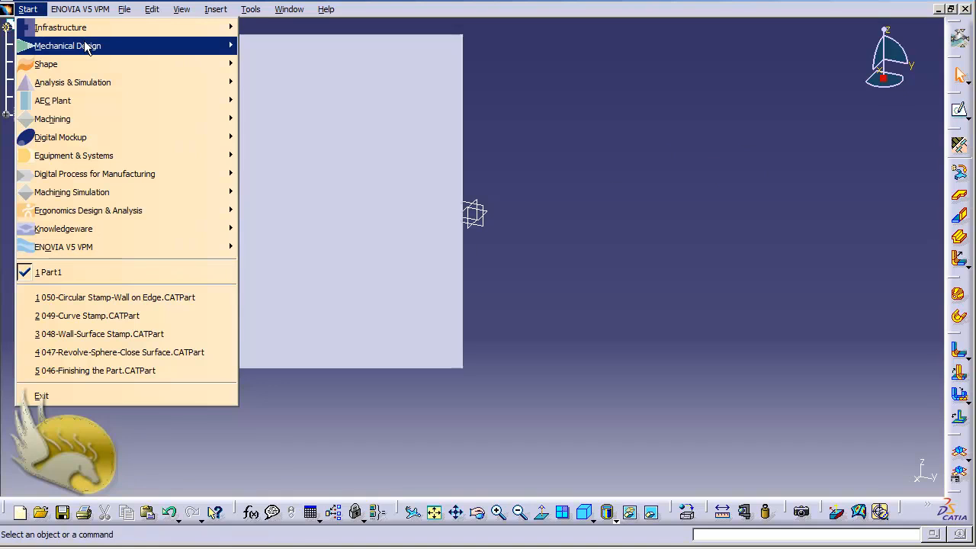
click(328, 321)
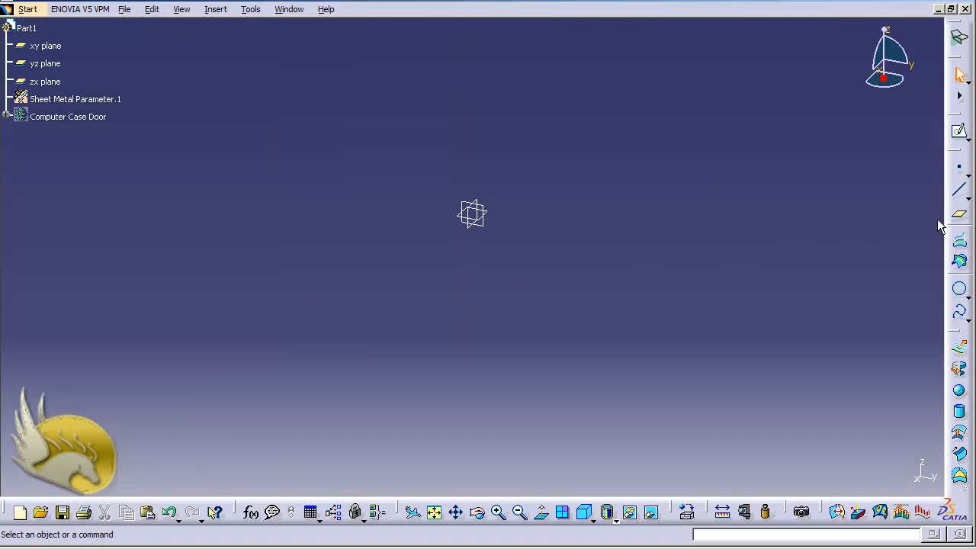
Create a plane offset 200 mm from the xy plane in the reversed direction, below it
click(215, 9)
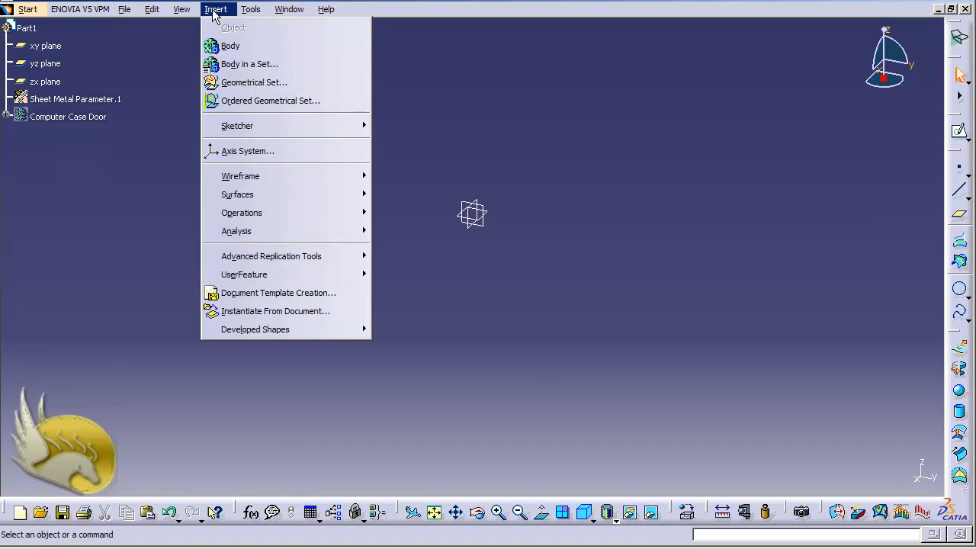
mouse_move(311, 175)
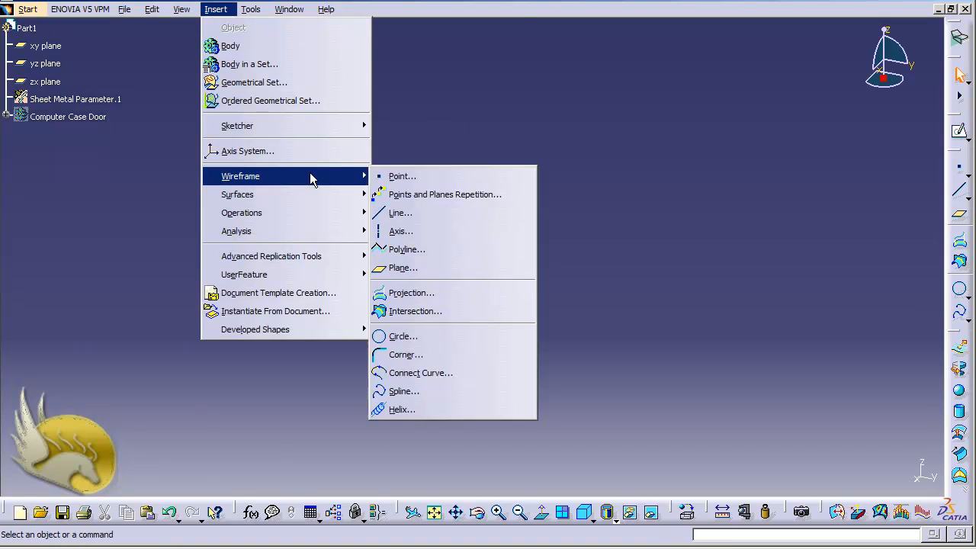
click(404, 267)
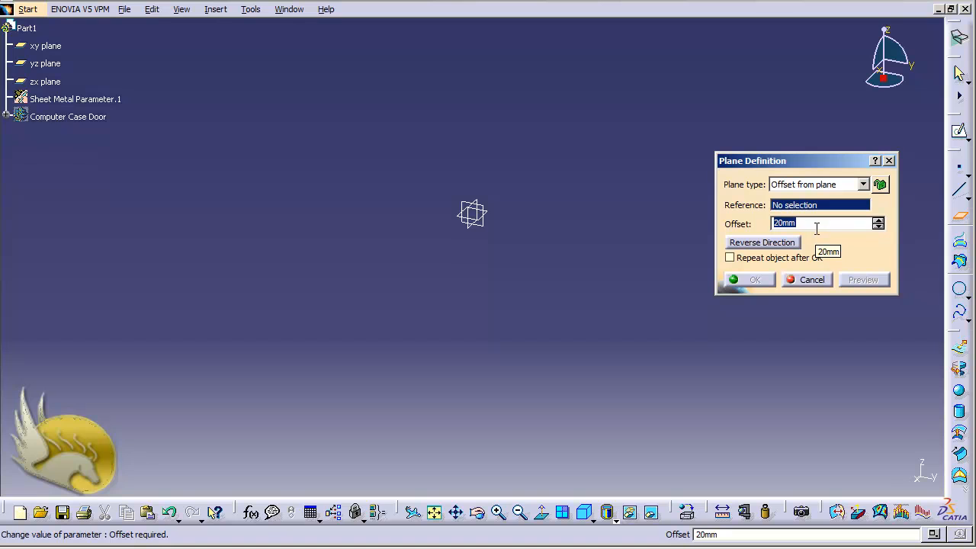
text(2)
click(497, 219)
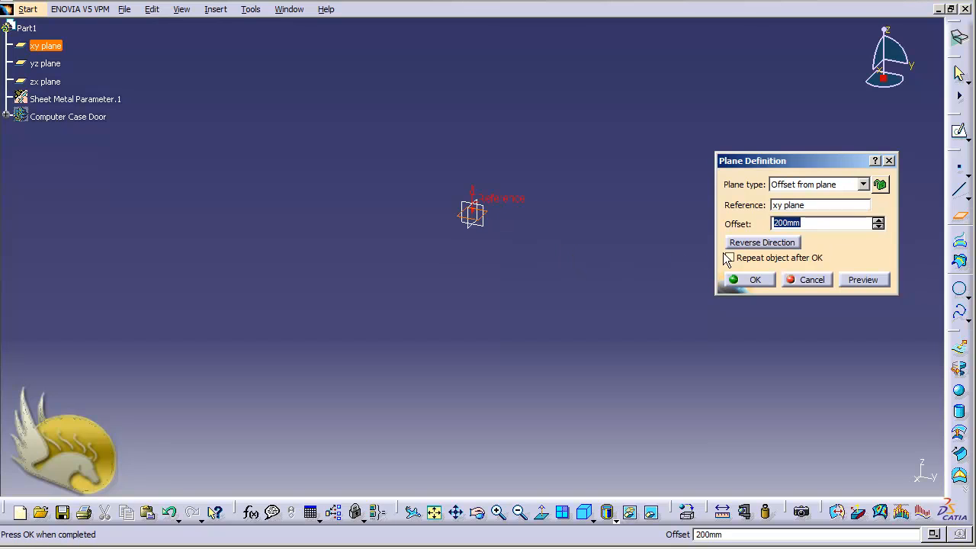
click(747, 244)
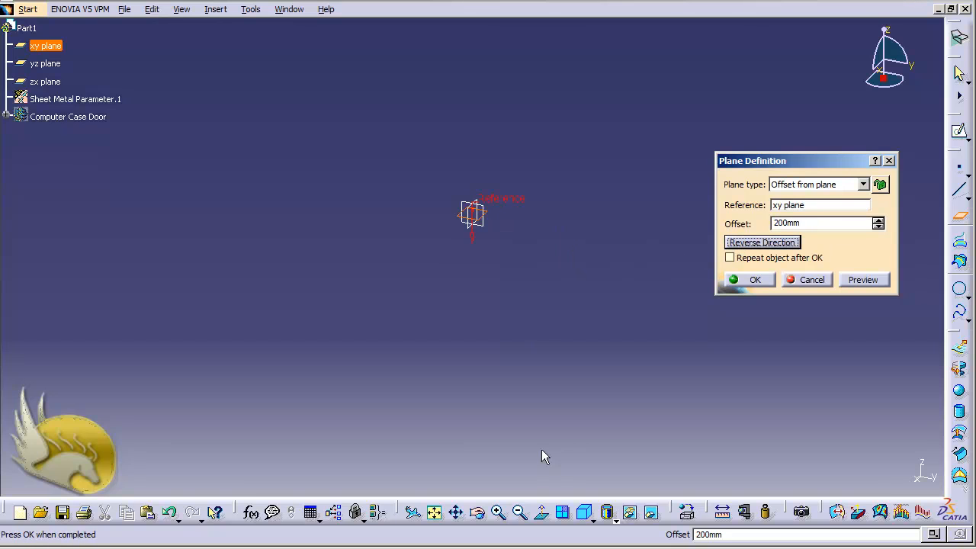
click(749, 283)
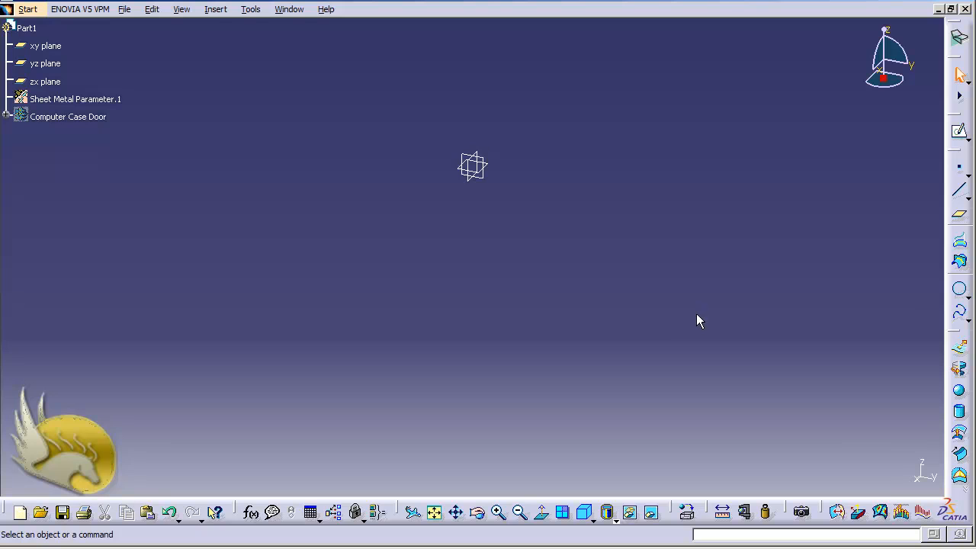
Delete Plane.1 from the Computer Case Door body
click(6, 117)
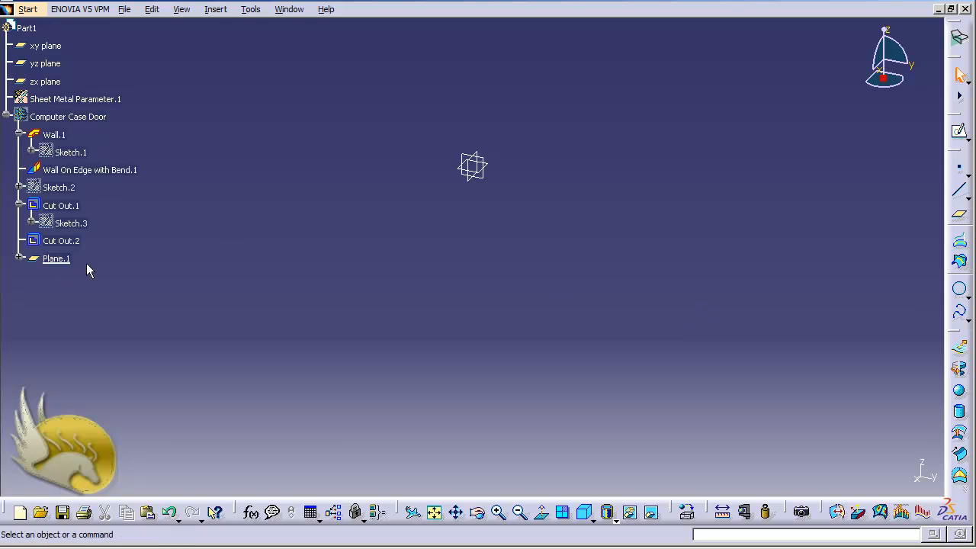
right_click(55, 259)
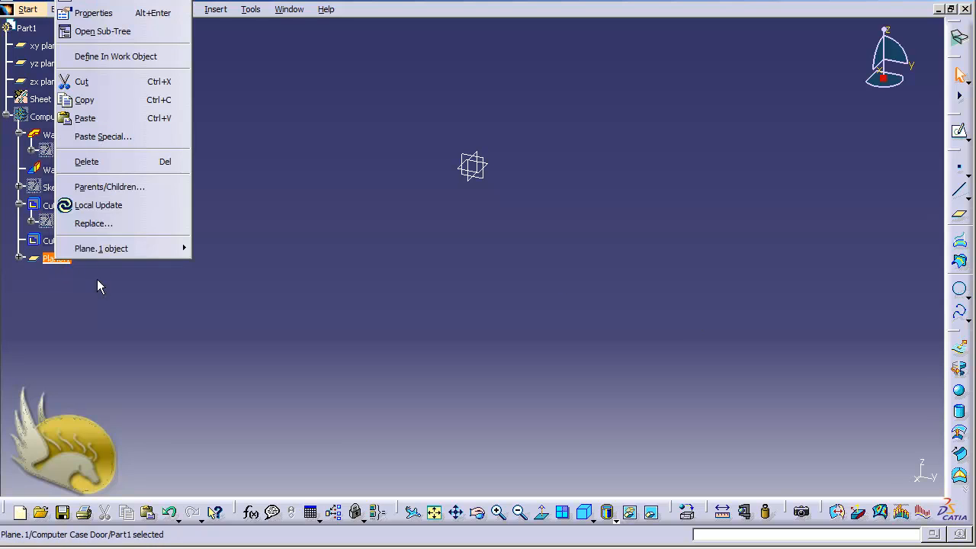
click(106, 163)
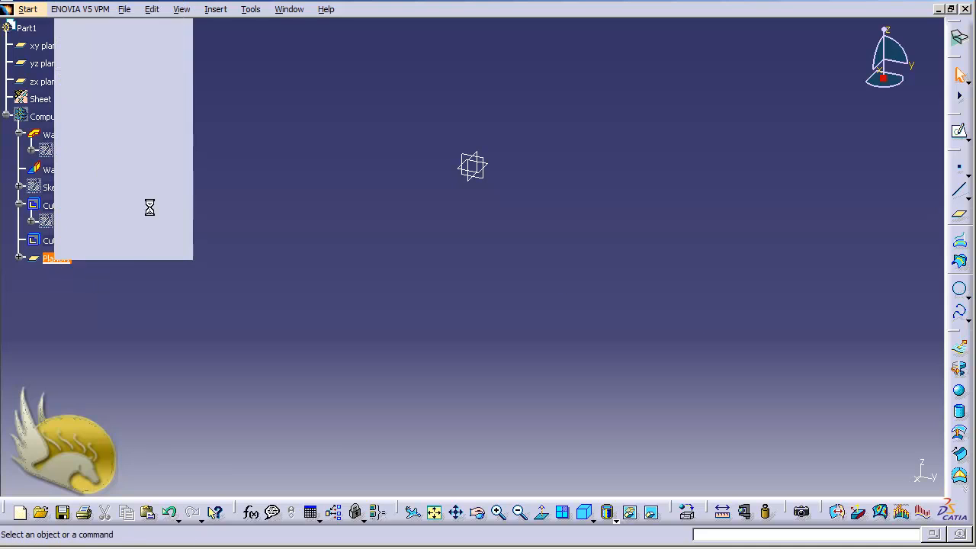
Insert a new body into the part and rename it Die
click(215, 10)
click(231, 46)
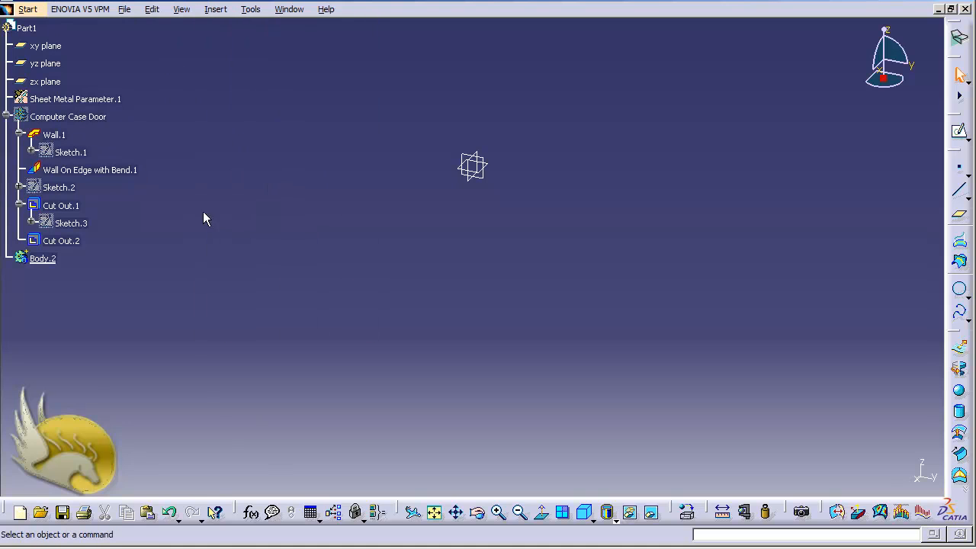
right_click(44, 258)
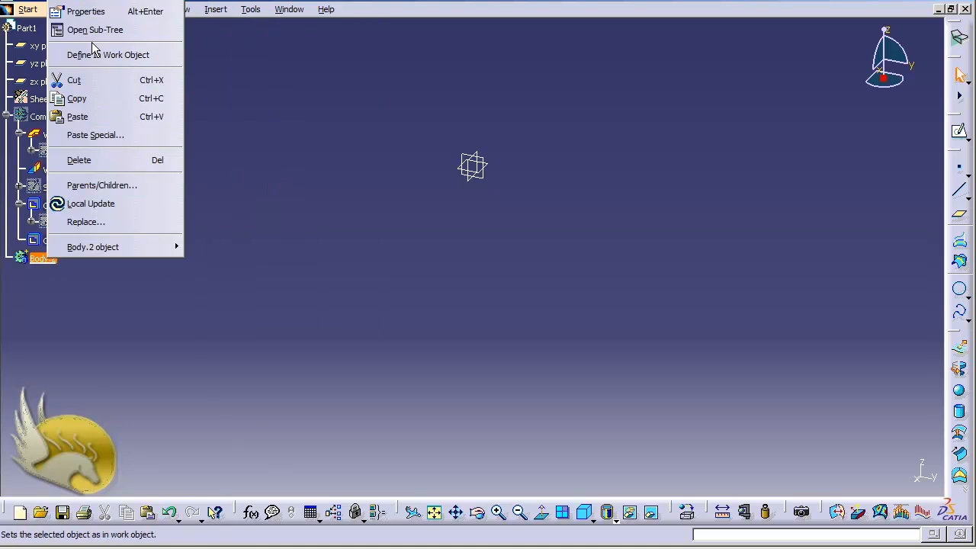
click(91, 13)
text(Die)
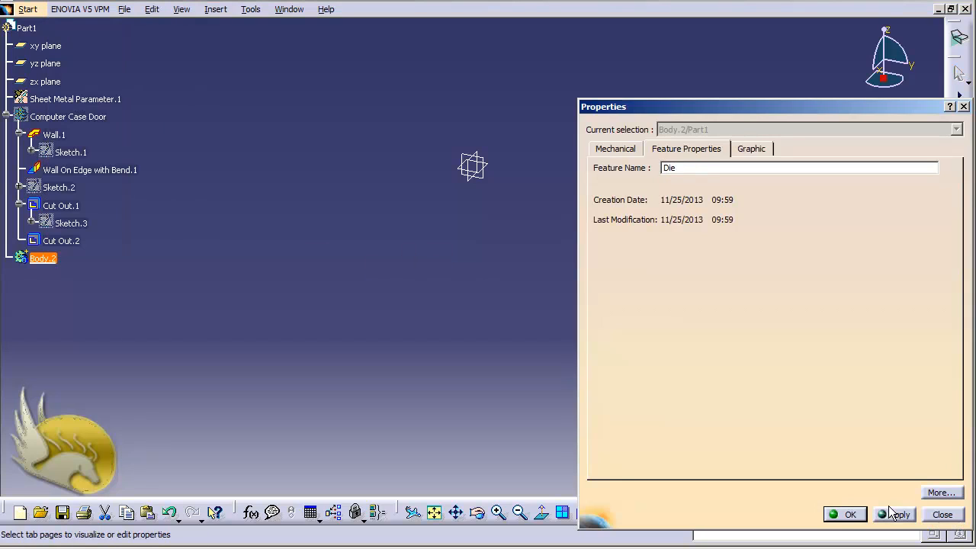
click(845, 514)
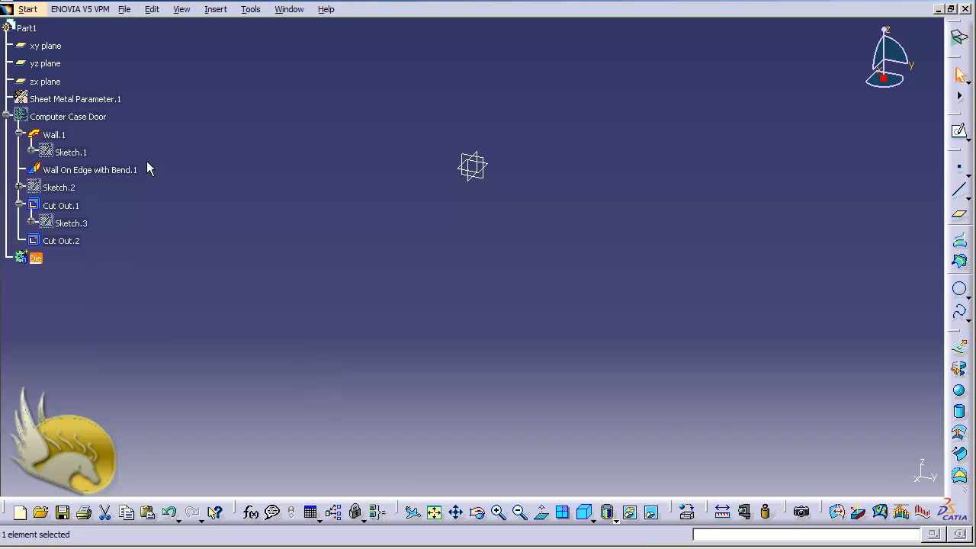
Create an offset plane in the Die body, 200 mm below the xy plane, using the reversed direction
click(215, 9)
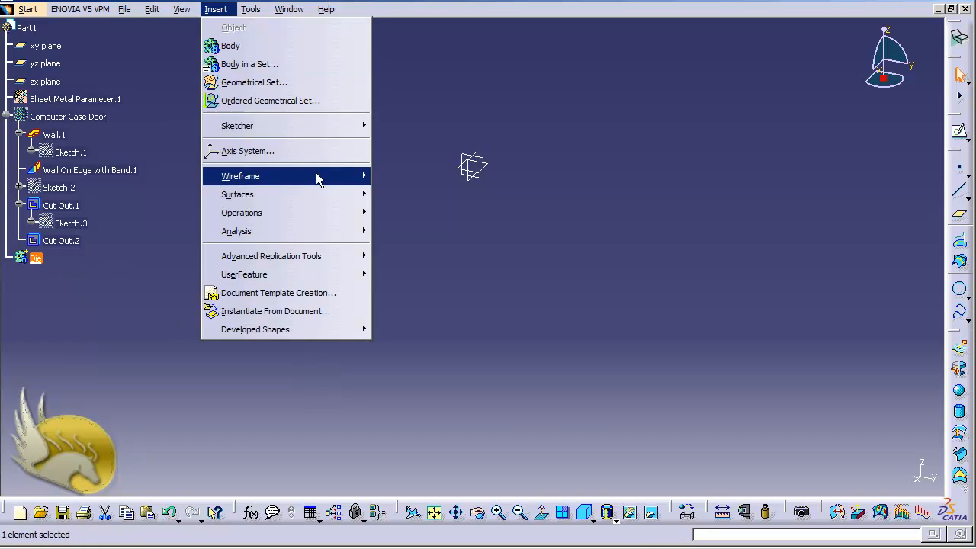
mouse_move(315, 175)
click(402, 267)
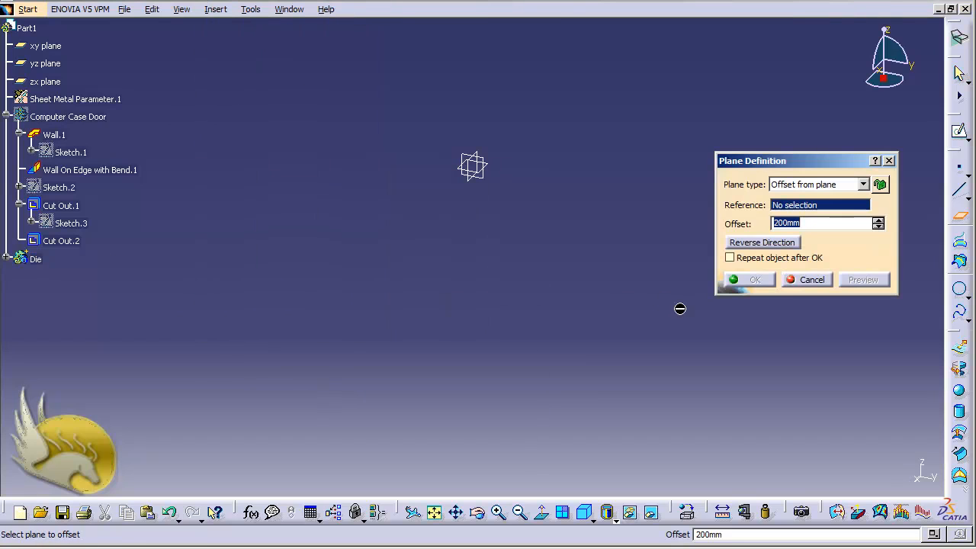
click(495, 167)
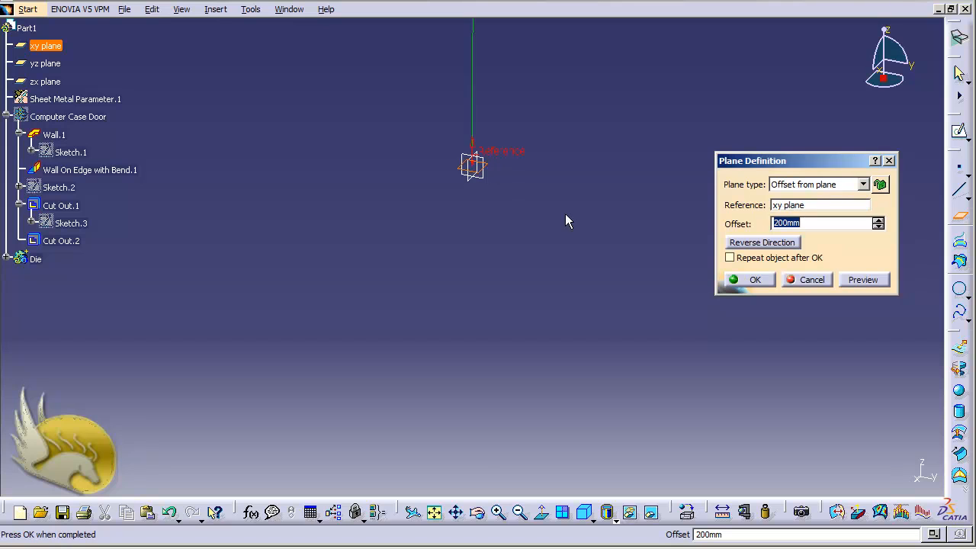
click(747, 242)
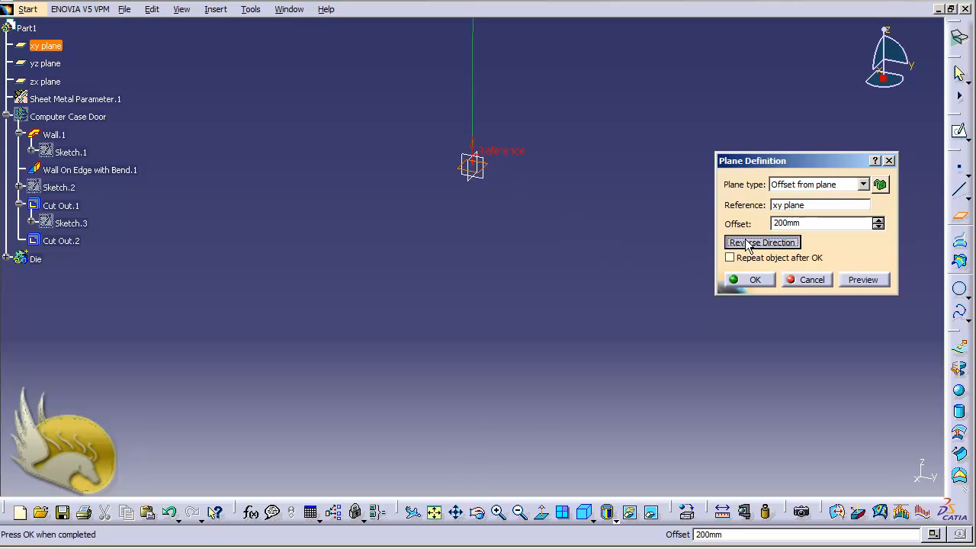
click(751, 281)
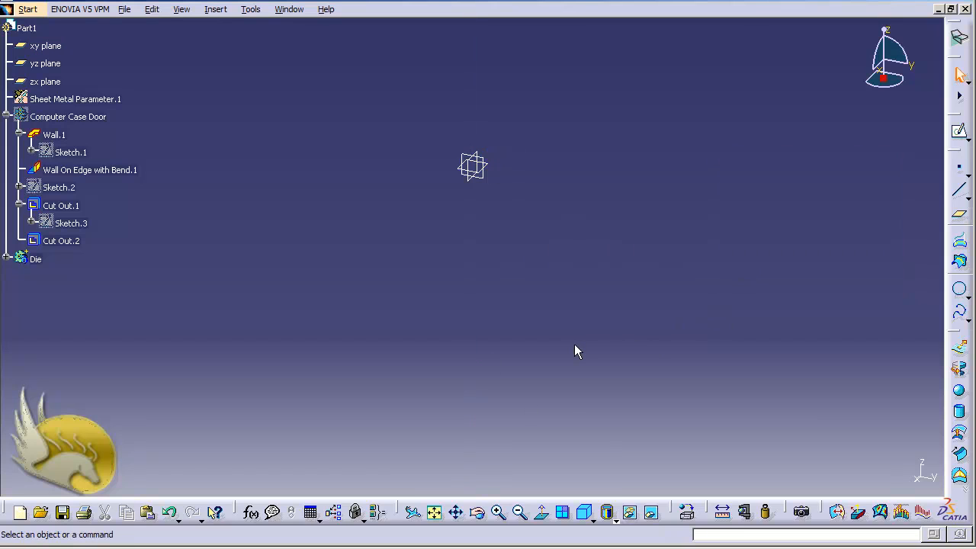
Switch to the Part Design workbench and open a sketch on the offset plane below the xy plane
key(ctrl+Page_Down)
key(ctrl+Page_Down)
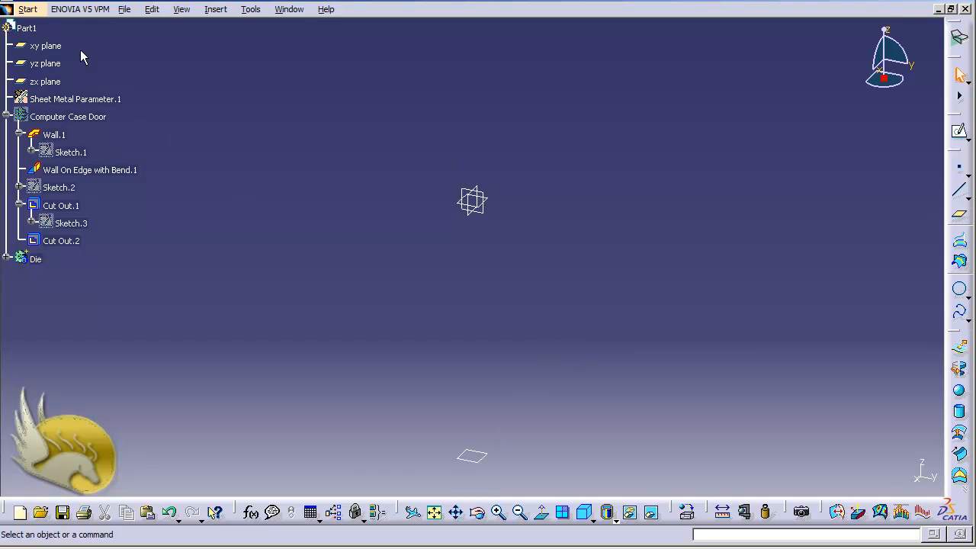
click(28, 9)
mouse_move(128, 50)
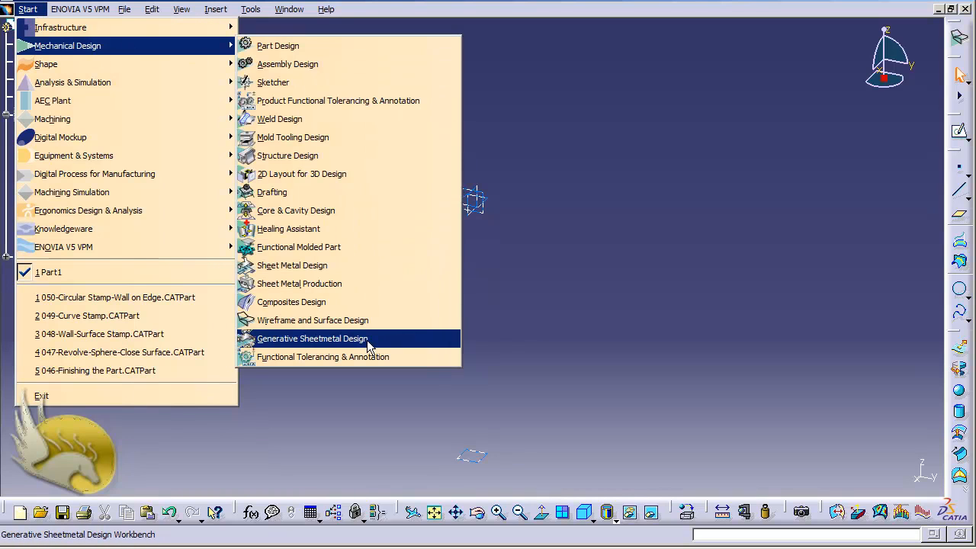
click(295, 53)
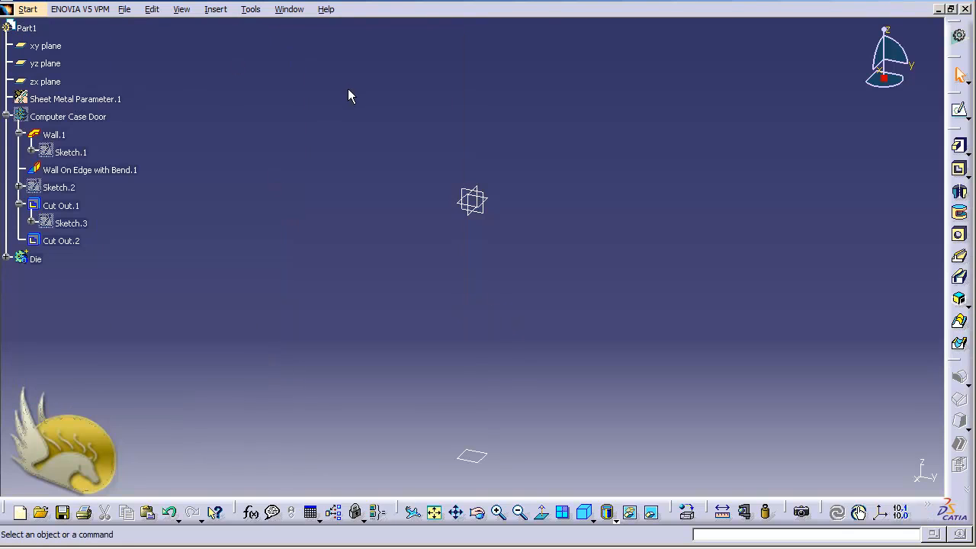
click(488, 455)
click(959, 111)
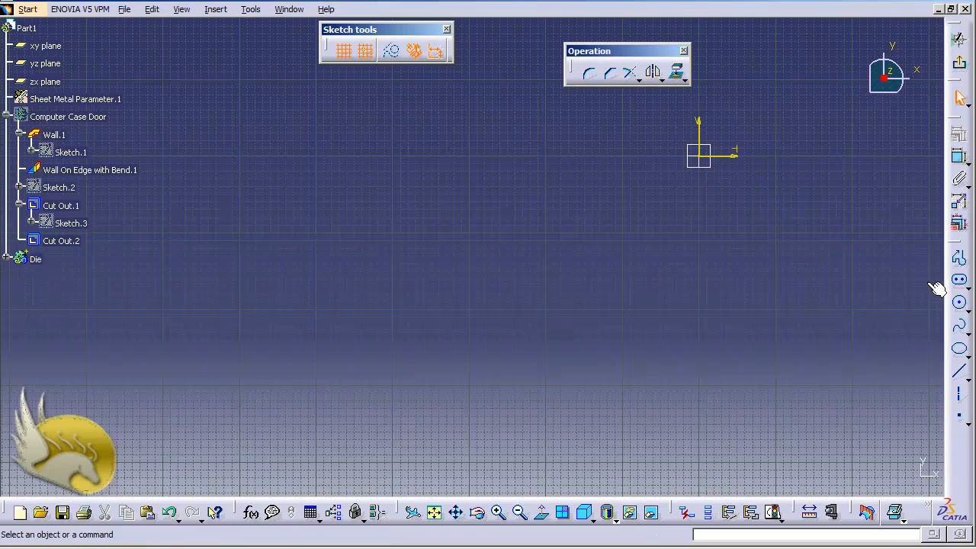
Sketch a rectangle about 150 mm square enclosing the sketch origin
click(969, 282)
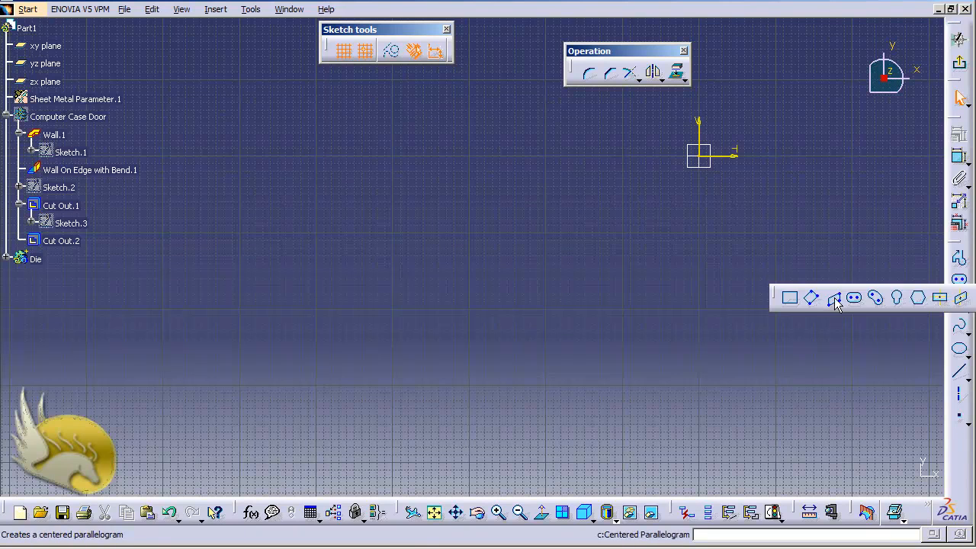
click(661, 102)
click(777, 218)
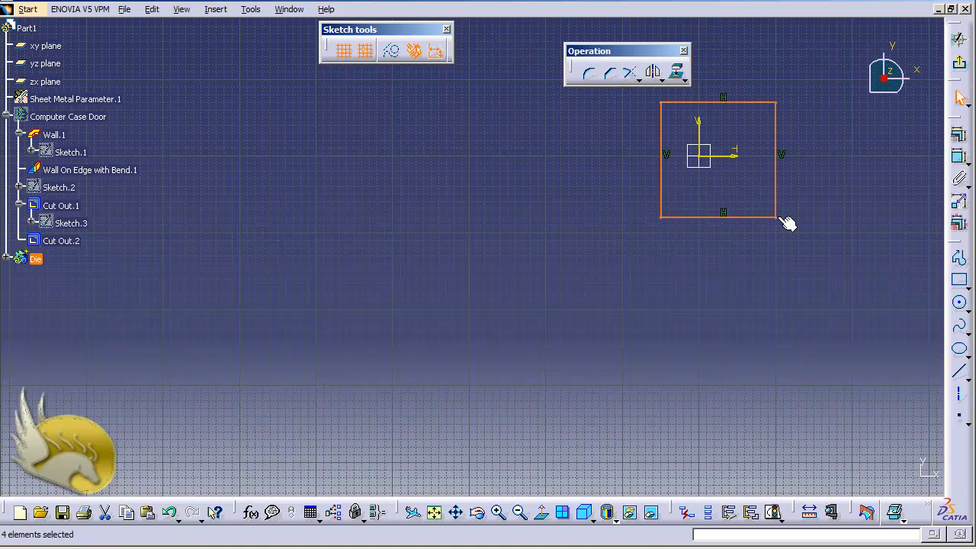
Dimension the rectangle's vertical side and set its length to 300 mm
click(958, 156)
click(777, 130)
click(800, 131)
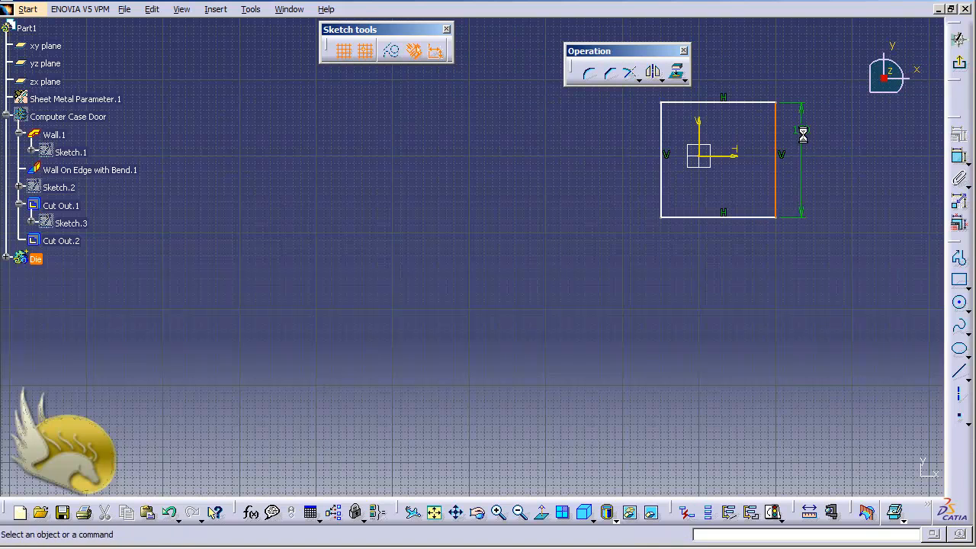
double_click(802, 129)
text(300)
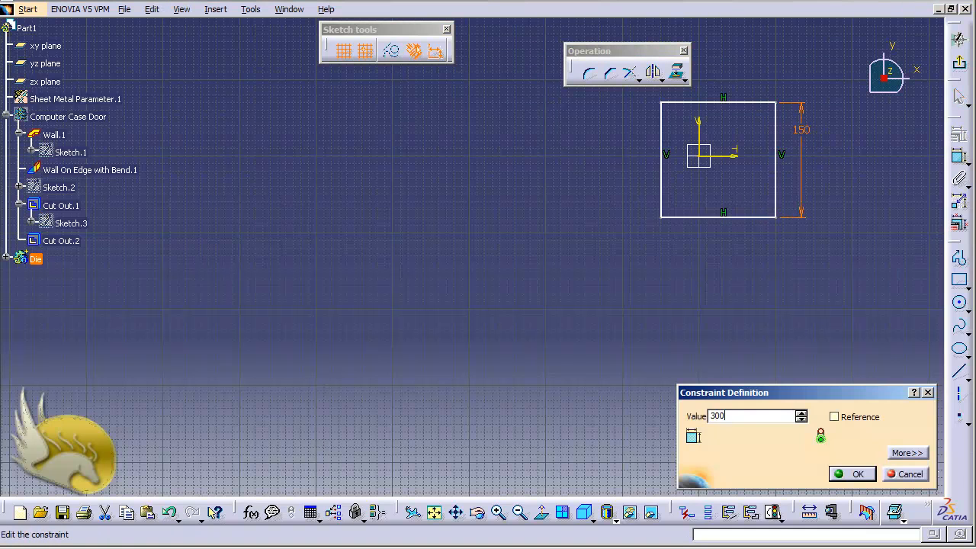
click(852, 473)
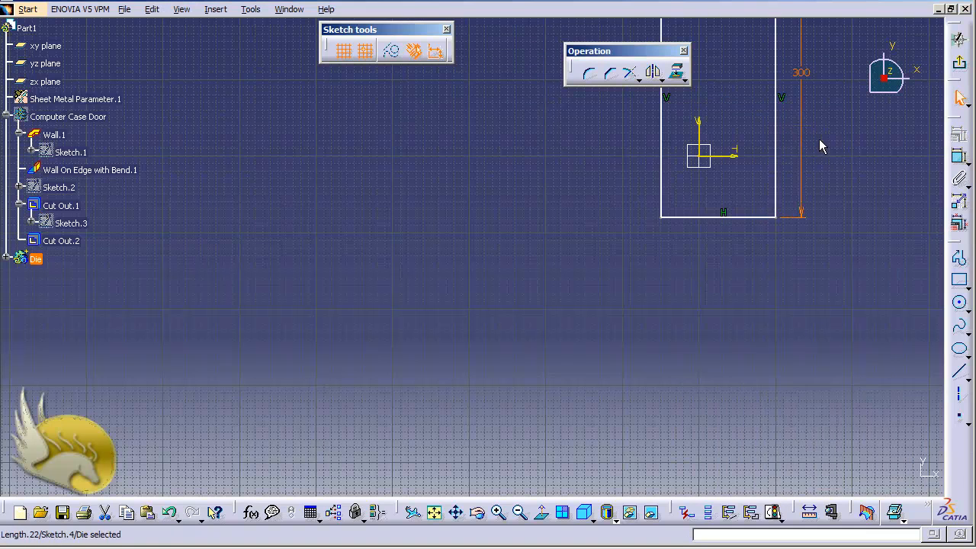
Dimension the rectangle's horizontal side and set its length to 250 mm
click(959, 157)
click(756, 218)
click(738, 260)
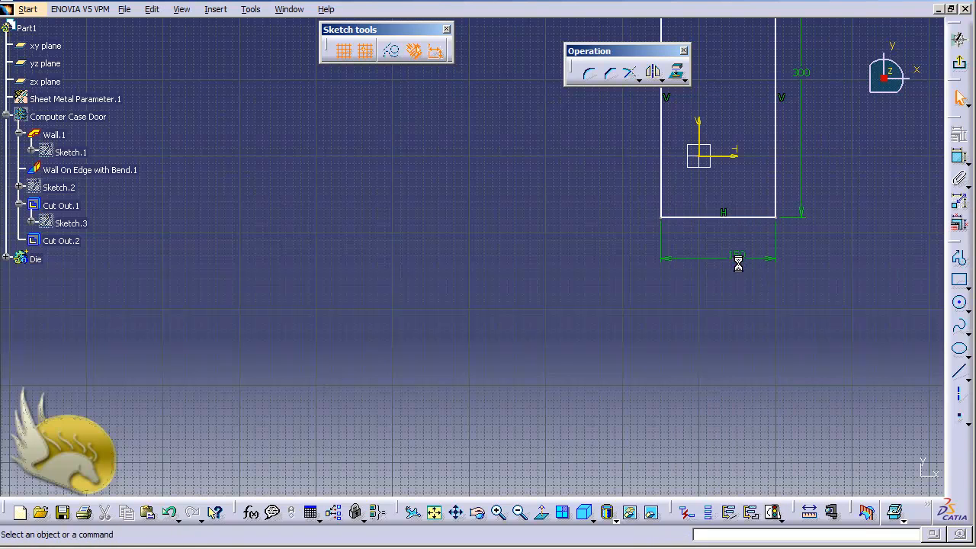
double_click(737, 261)
text(250)
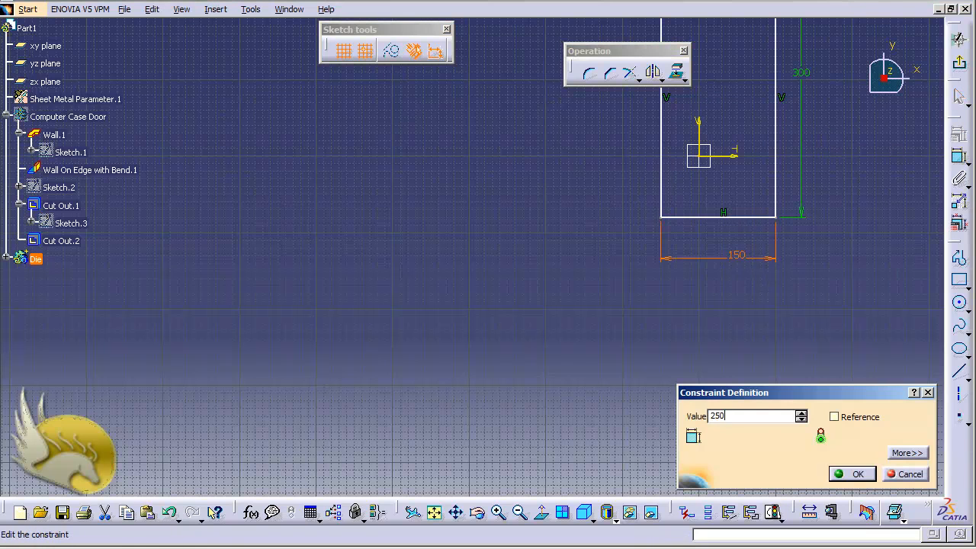
key(Return)
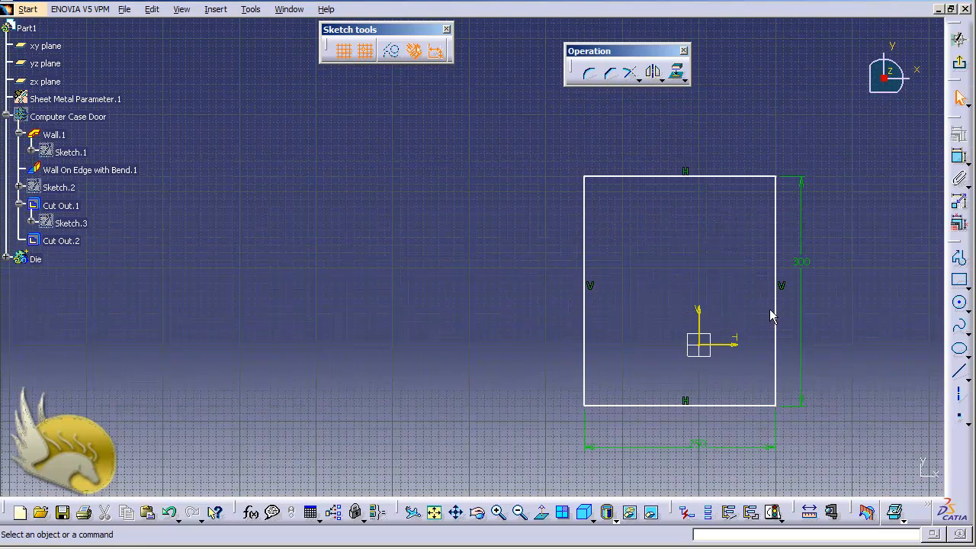
Constrain the rectangle's two vertical sides to be symmetric about the sketch's vertical axis
click(775, 315)
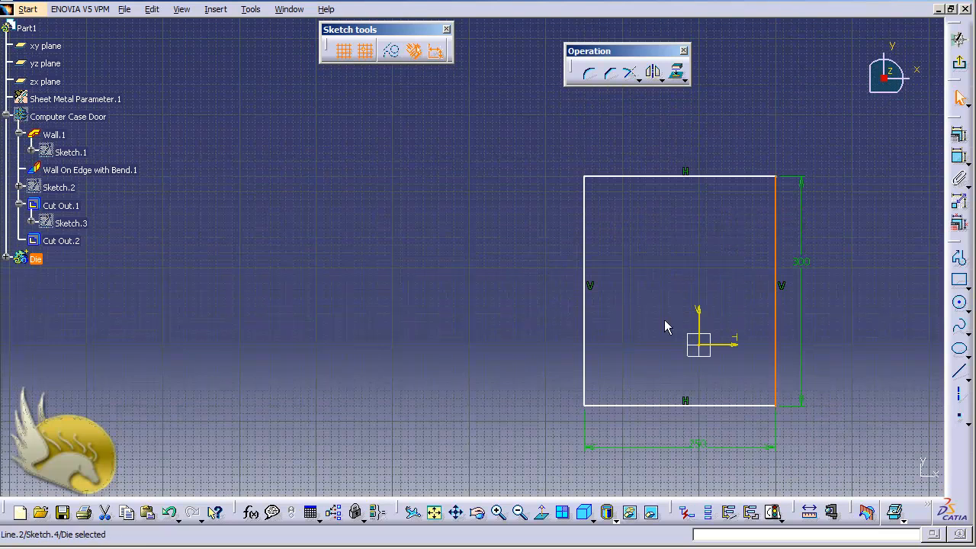
ctrl+click(585, 317)
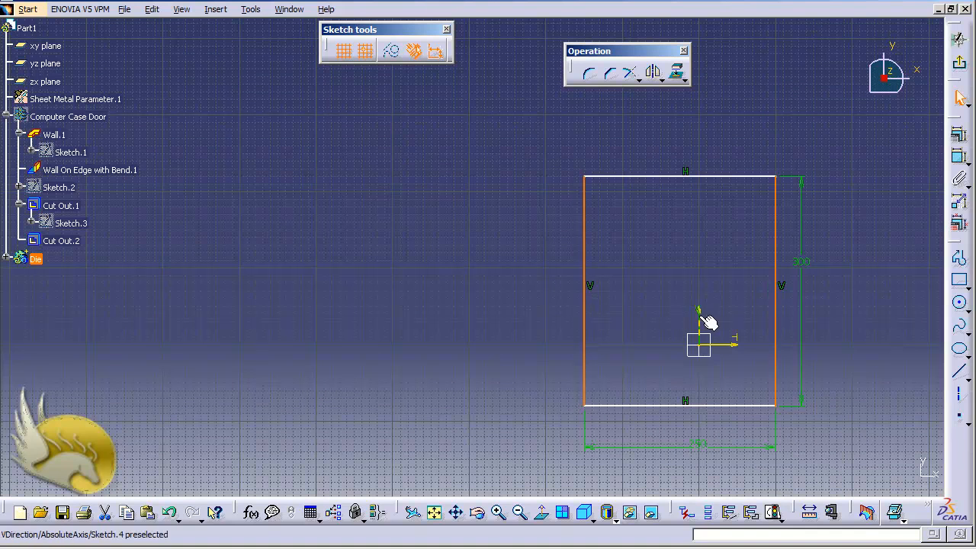
ctrl+click(707, 321)
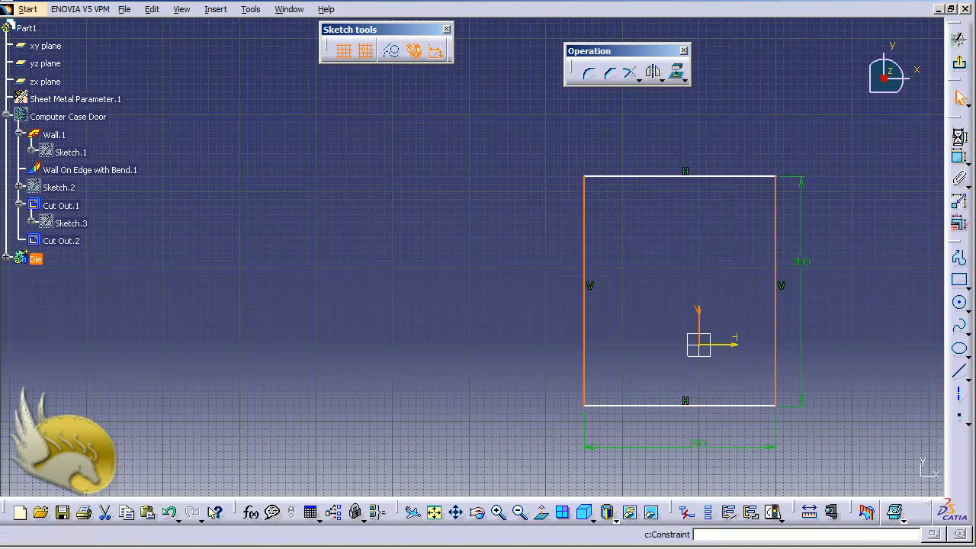
click(959, 135)
click(785, 282)
click(807, 336)
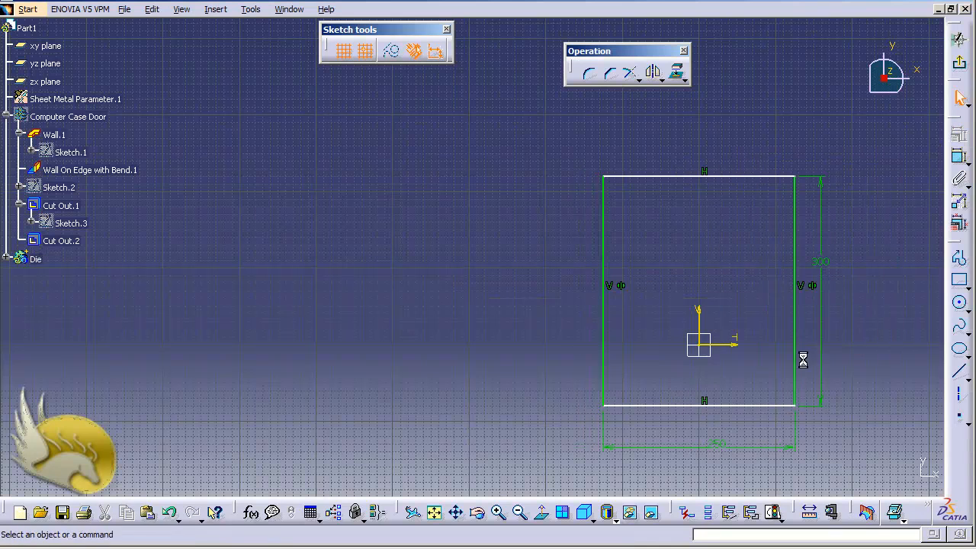
Constrain the rectangle's two horizontal sides to be symmetric about the sketch's horizontal axis and exit the sketch
click(769, 406)
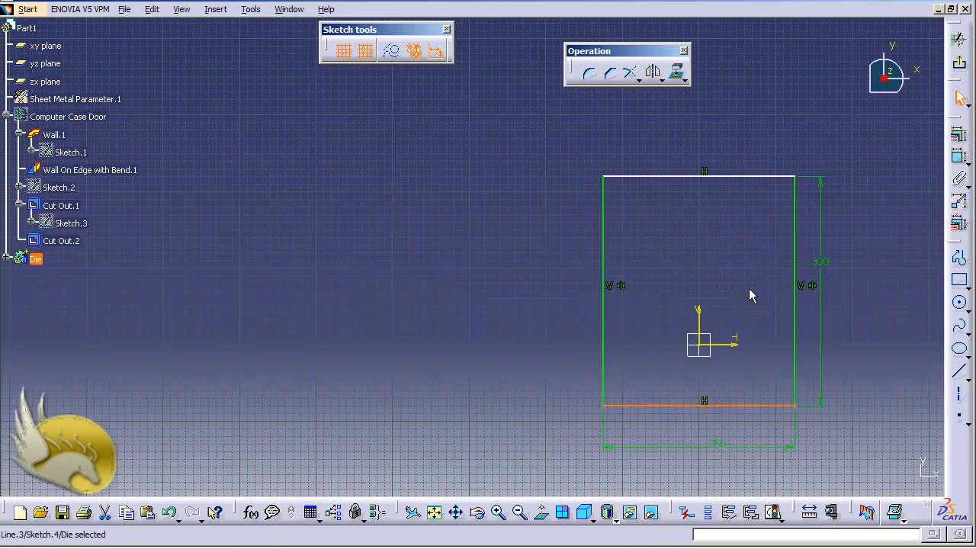
ctrl+click(738, 177)
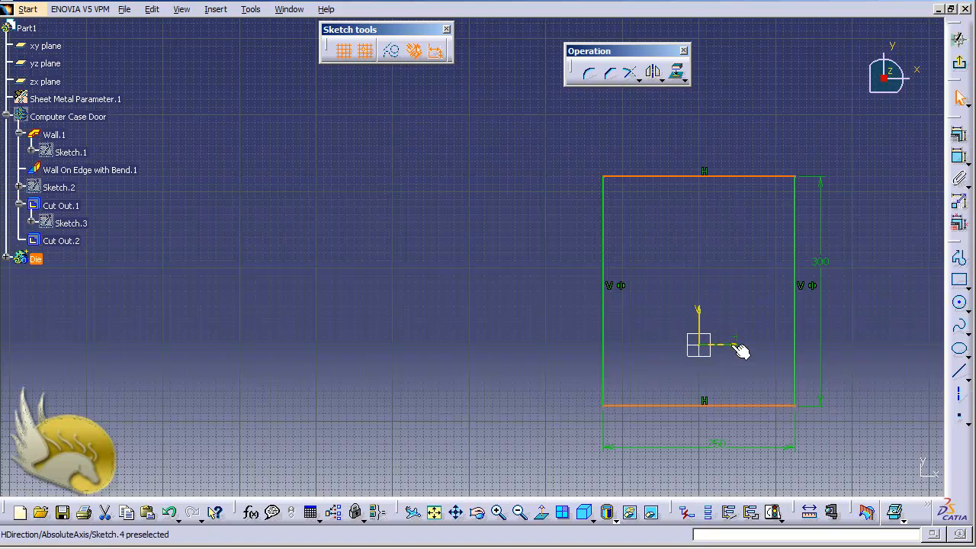
ctrl+click(738, 347)
click(959, 137)
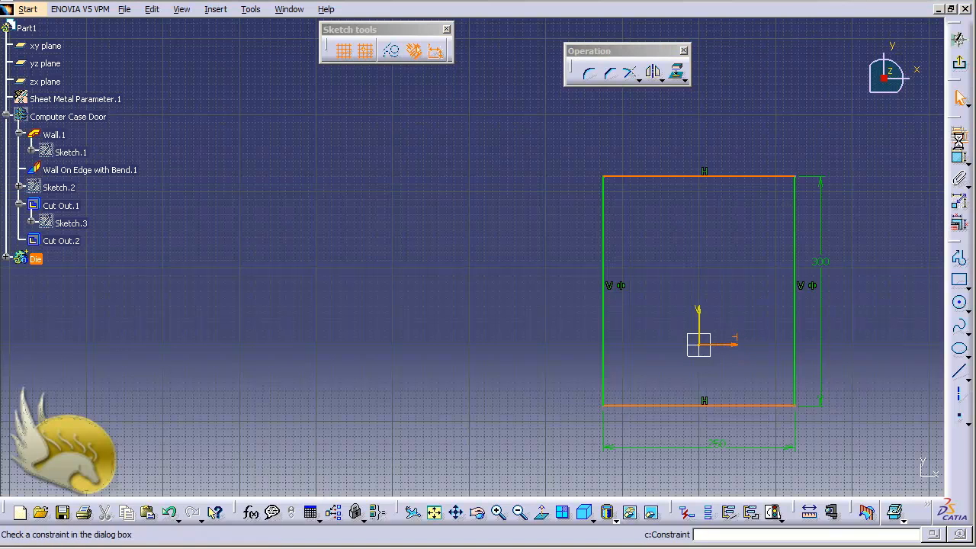
click(771, 281)
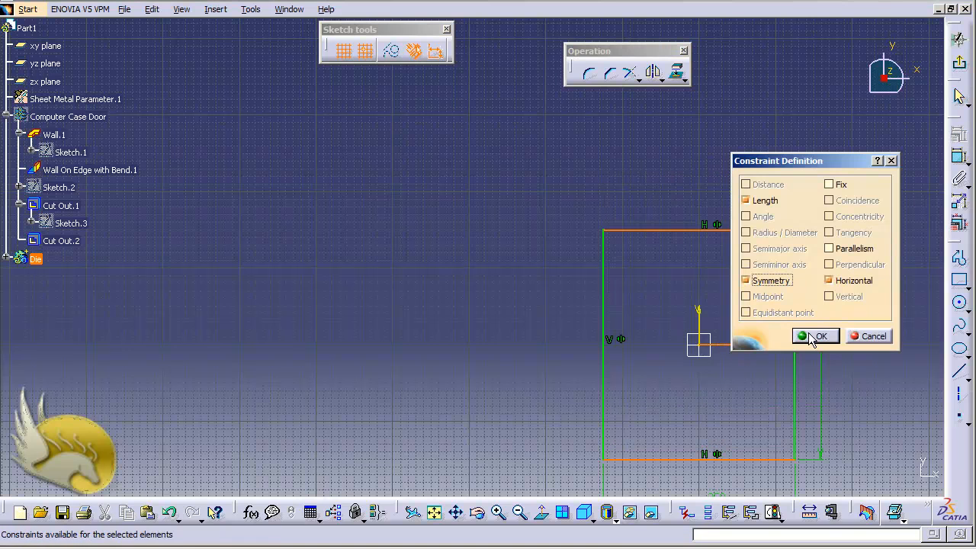
click(813, 336)
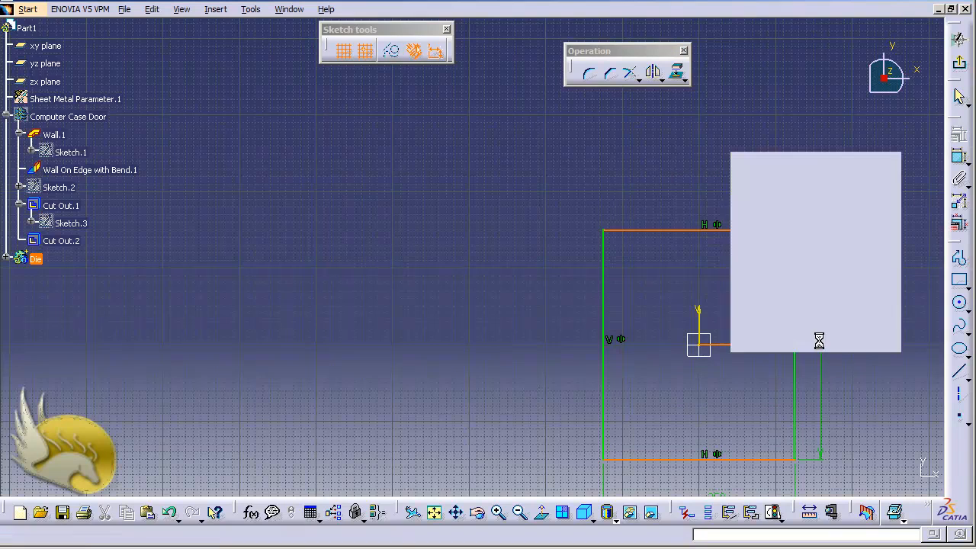
click(962, 72)
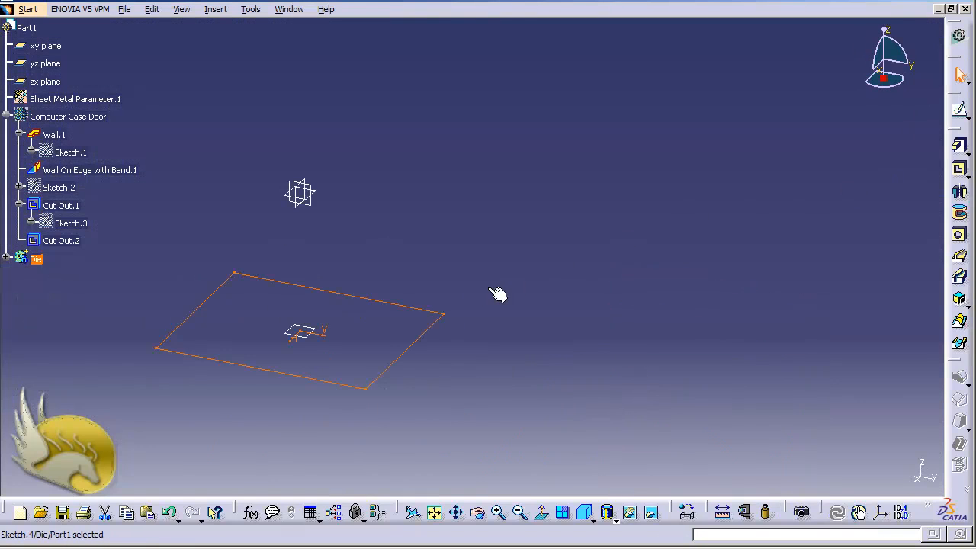
Create a 50 mm pad from the rectangle sketch with its extrusion direction reversed to point downward
click(215, 11)
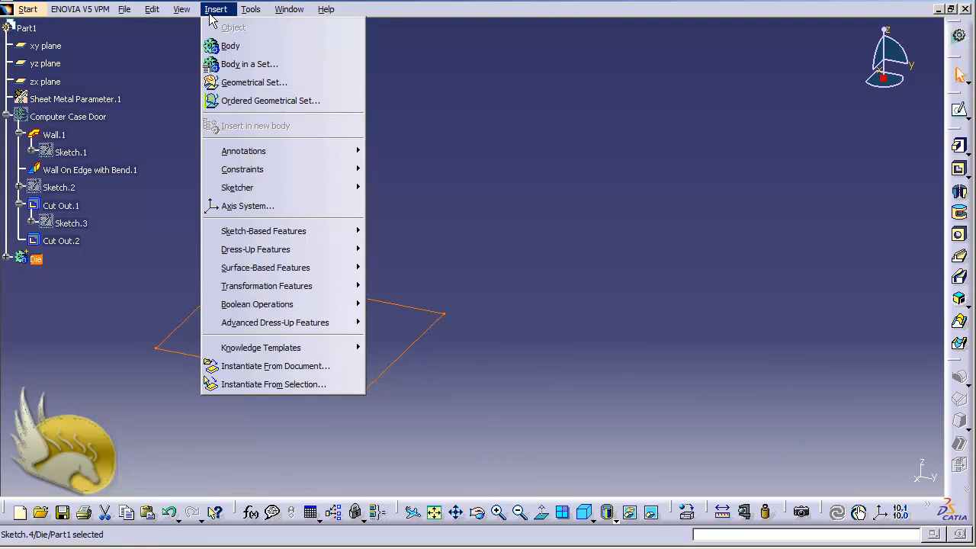
mouse_move(304, 231)
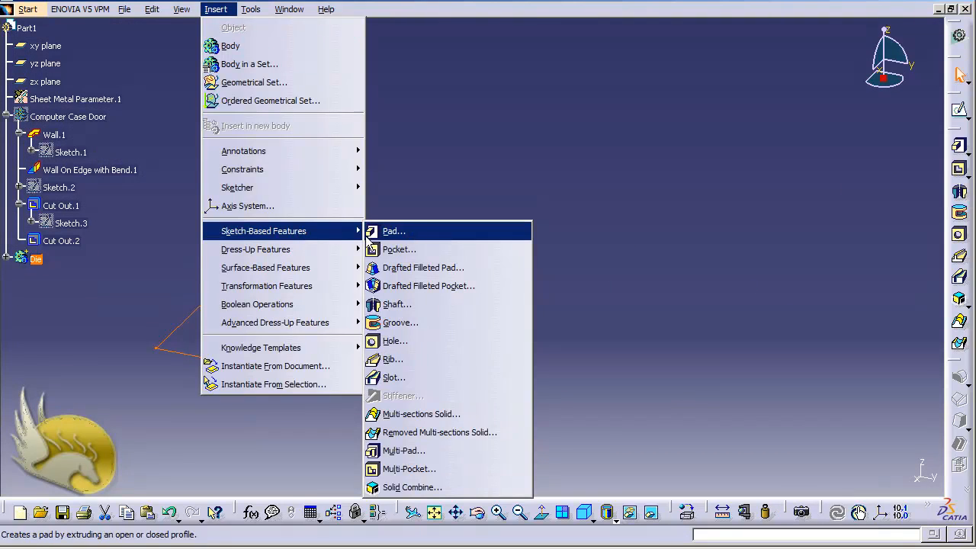
click(394, 231)
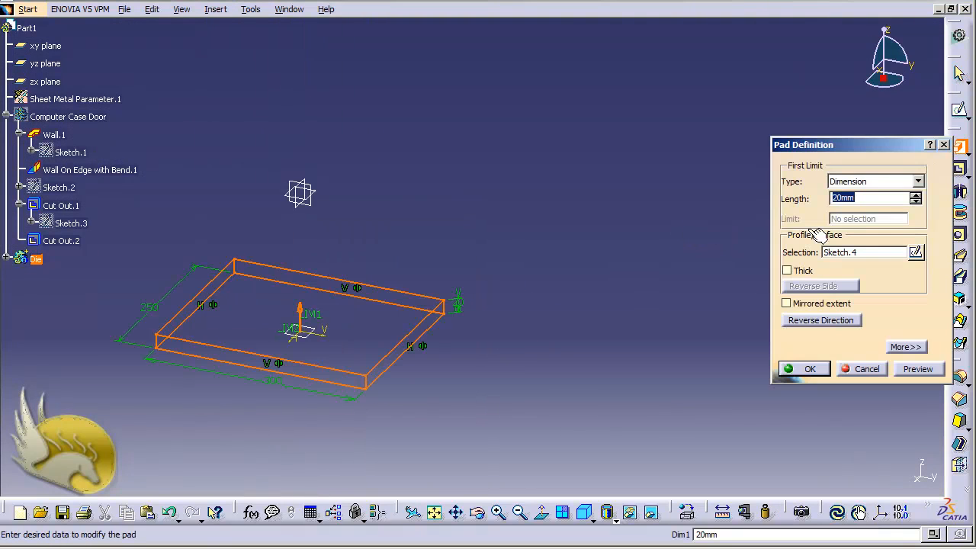
text(50)
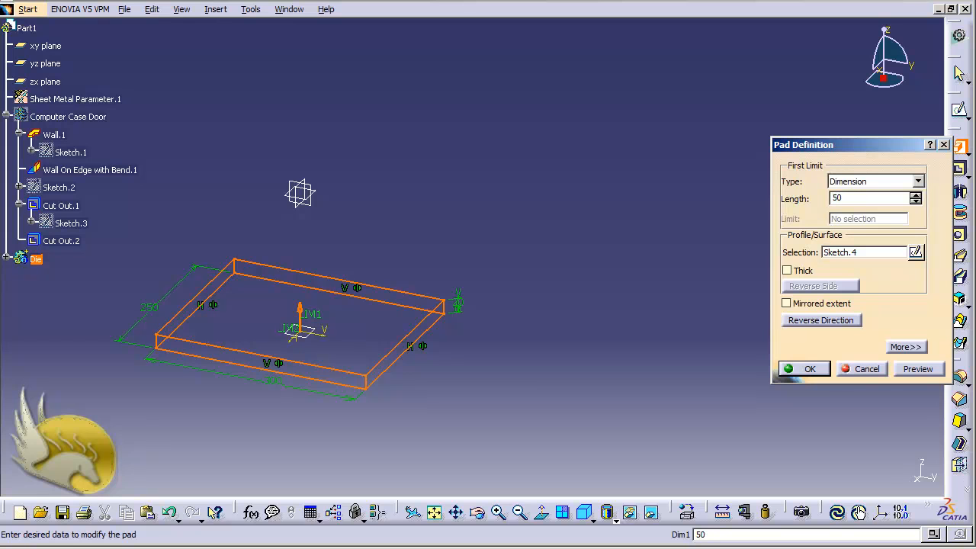
click(814, 320)
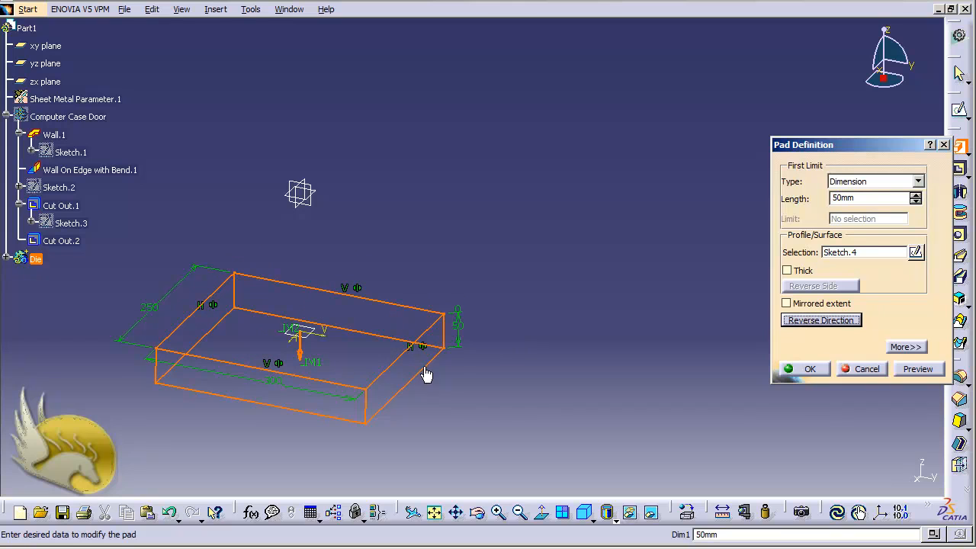
click(785, 370)
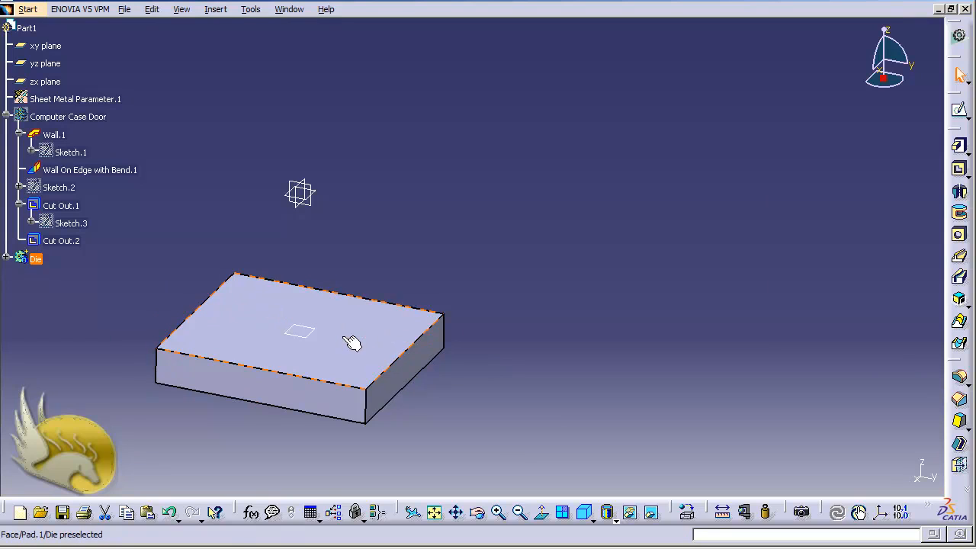
Hide the offset plane in the Die body
click(381, 354)
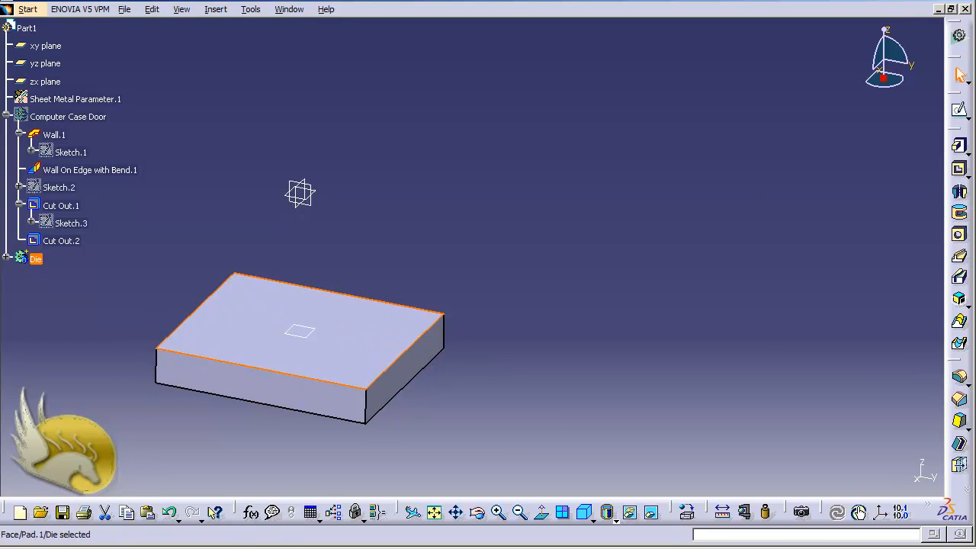
click(6, 259)
right_click(51, 279)
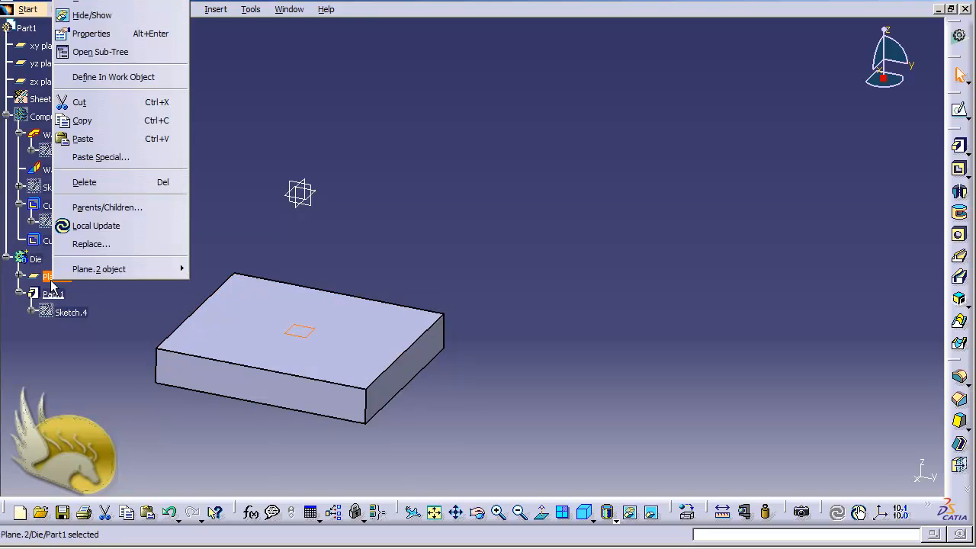
click(140, 20)
Start a sketch on the pad's top face and draw a circle about 156 mm in diameter centred on the origin
click(322, 342)
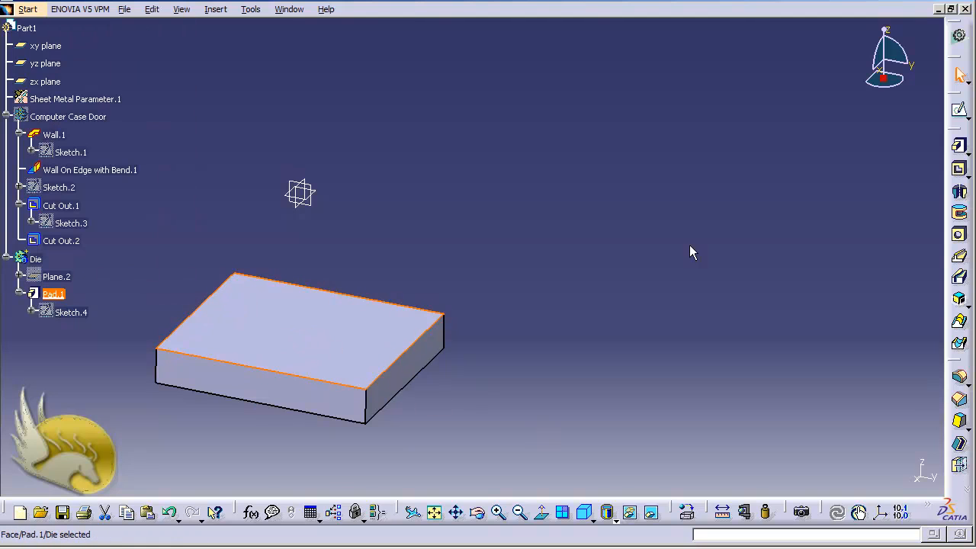
click(958, 110)
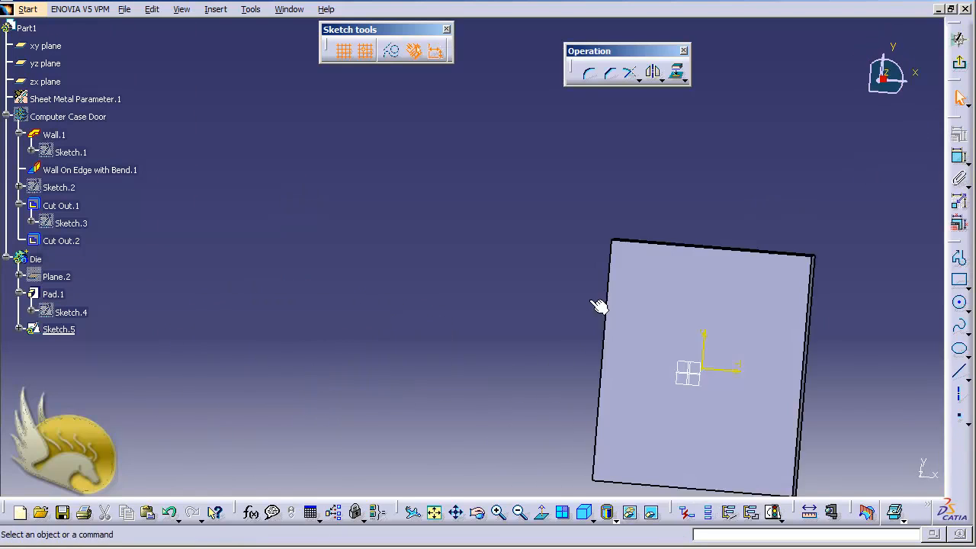
click(959, 303)
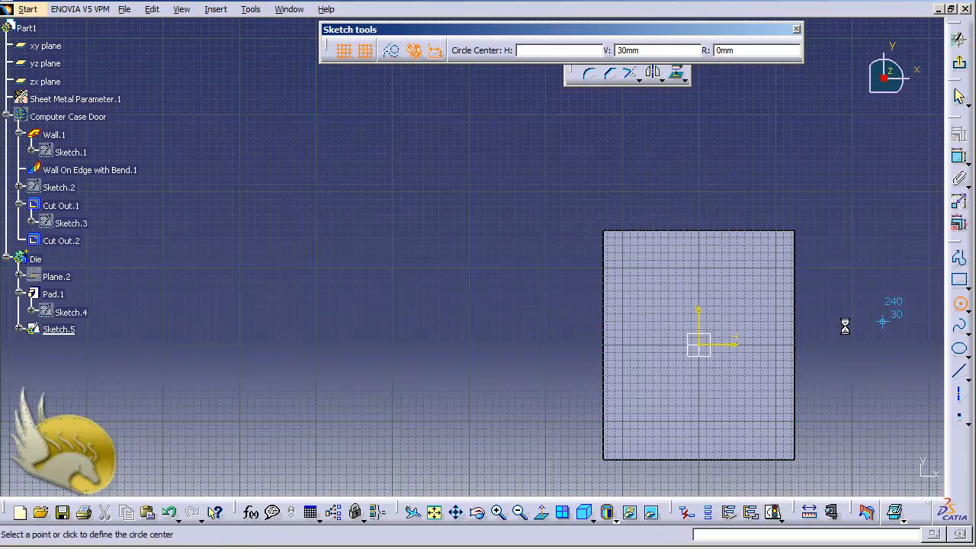
click(705, 349)
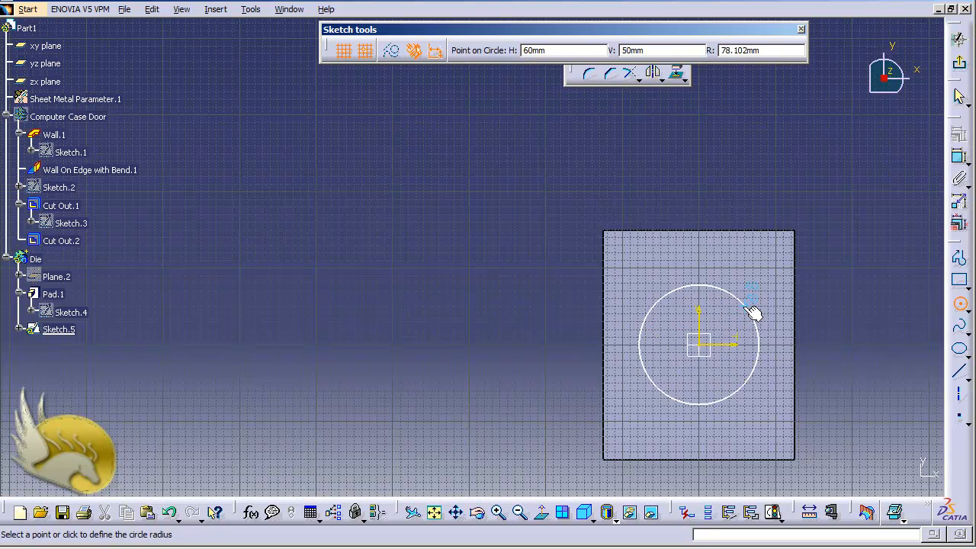
click(752, 315)
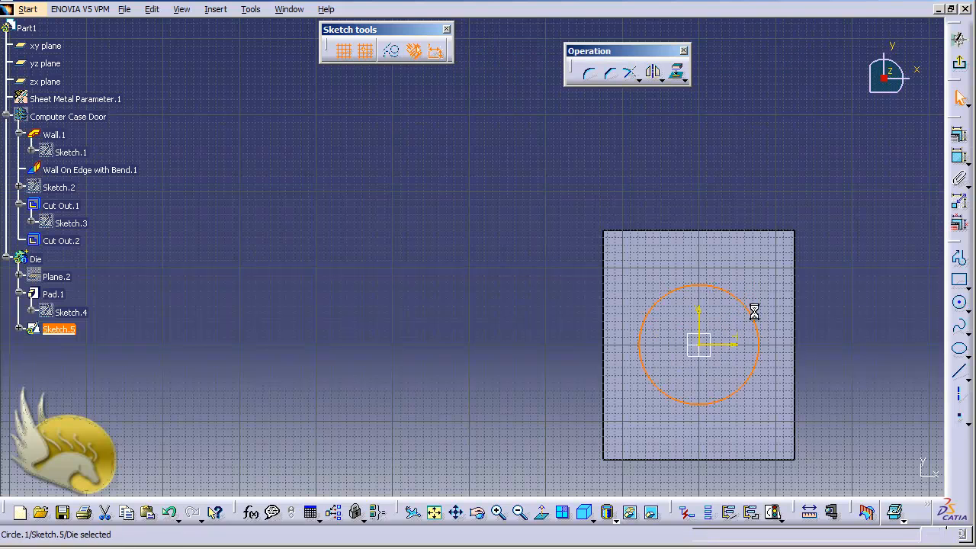
Dimension the circle, set its diameter to 150 mm and exit the sketch
click(959, 157)
click(873, 282)
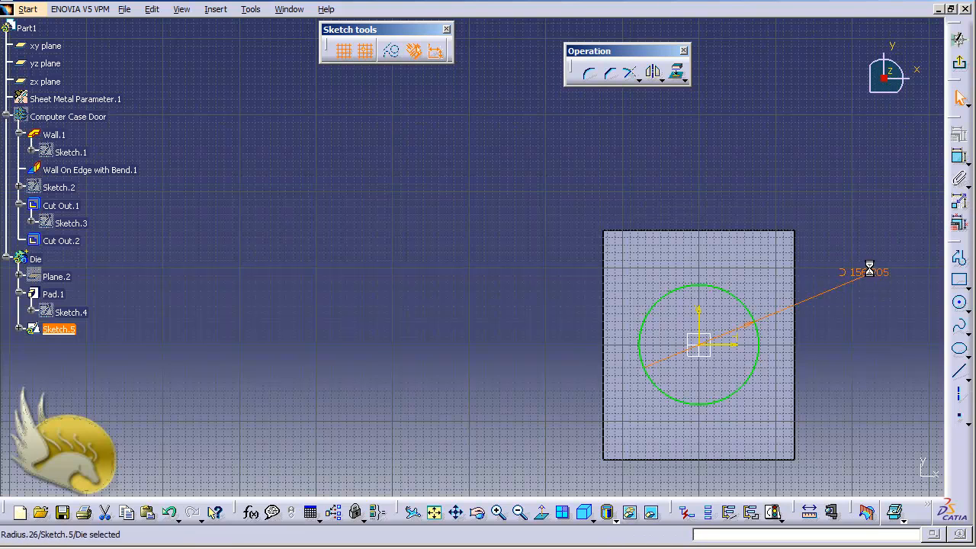
double_click(869, 273)
text(150)
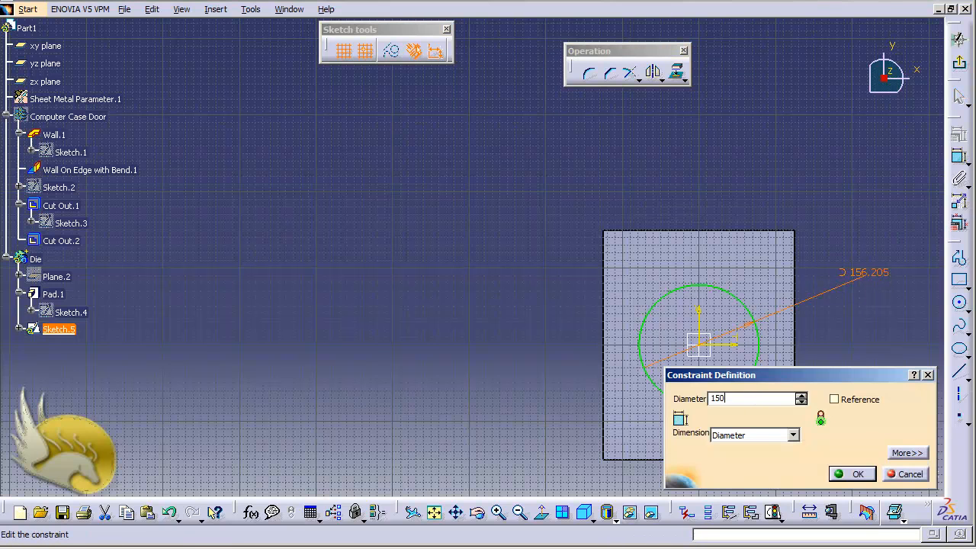
click(859, 474)
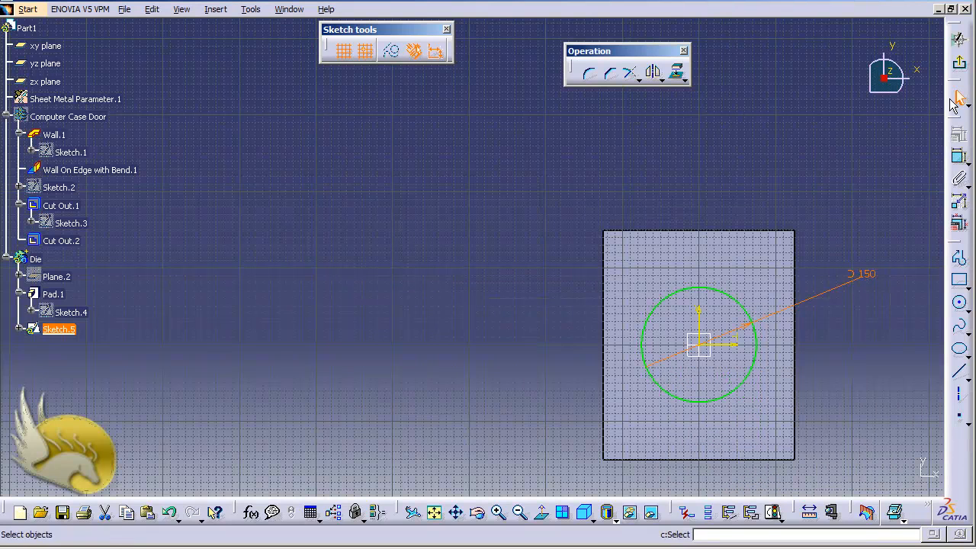
click(959, 62)
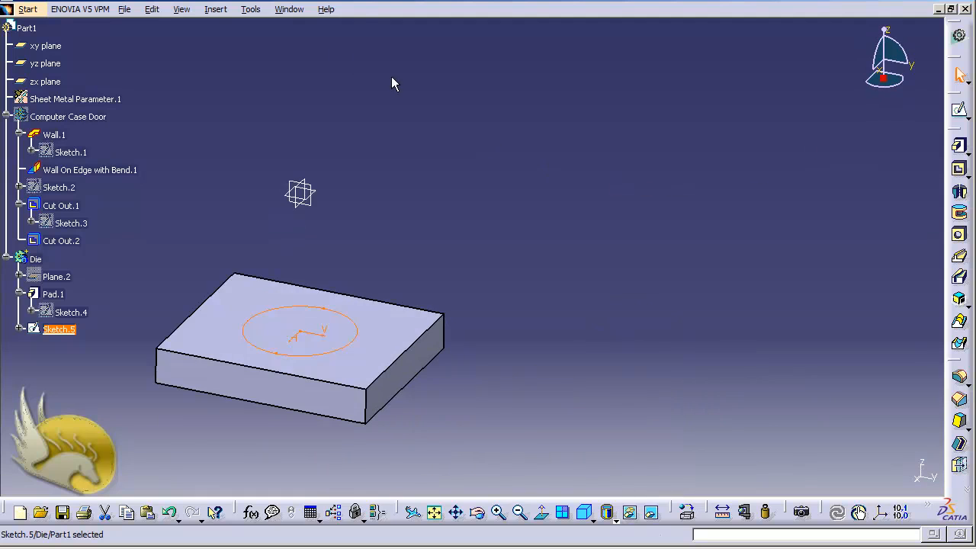
Cut a 5 mm deep pocket into the die block from the circle sketch
click(214, 9)
mouse_move(319, 232)
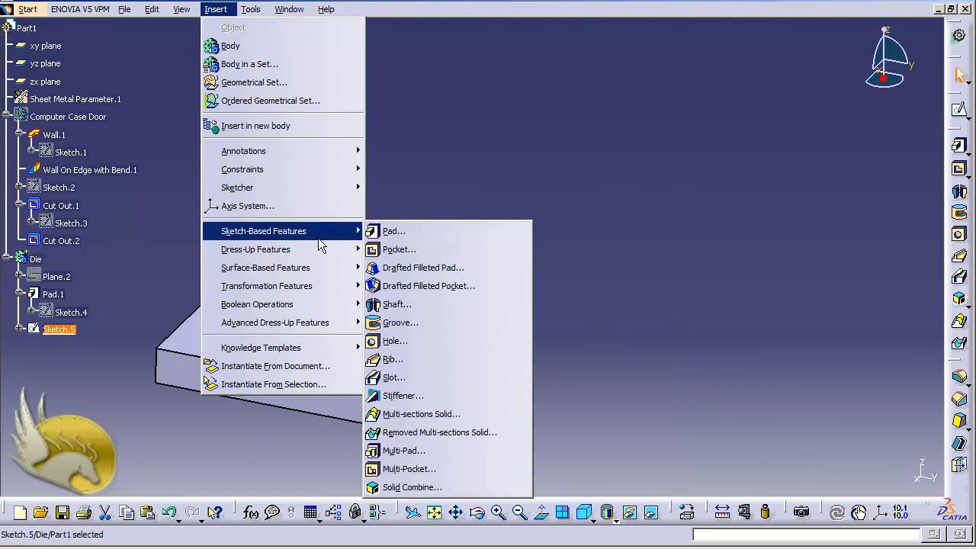
click(390, 249)
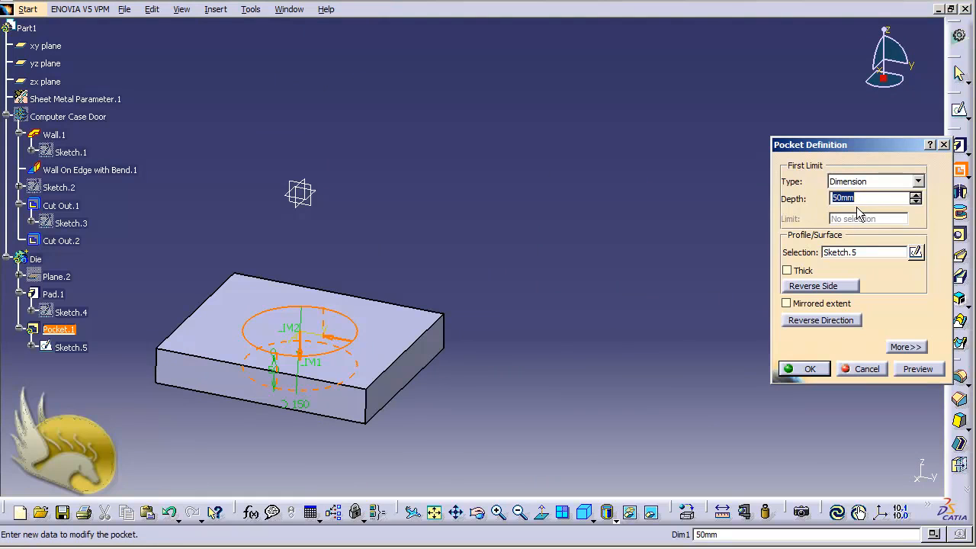
text(5)
click(806, 369)
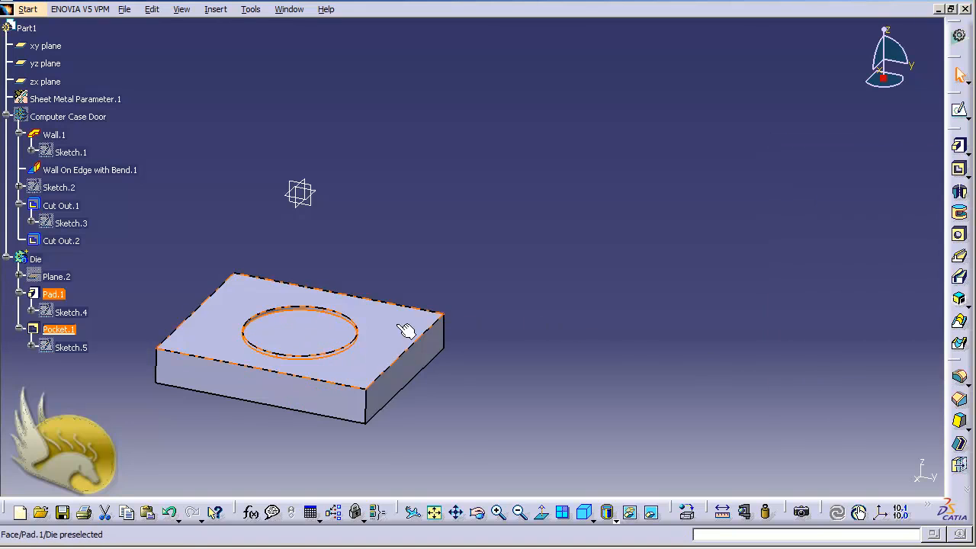
click(223, 417)
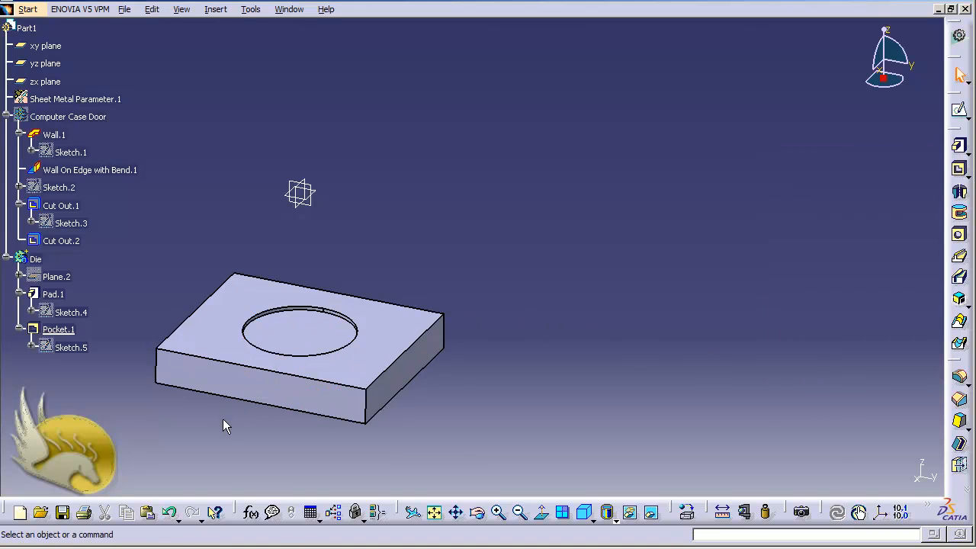
Apply a 2 mm edge fillet to the upper circular edge of the die's pocket
scroll(222, 418, up, 5)
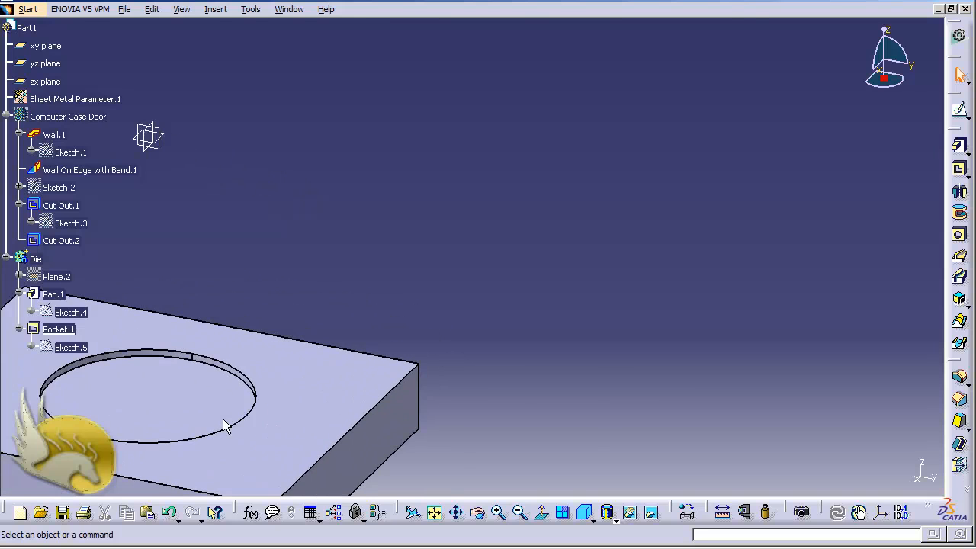
key(ctrl+Right)
key(ctrl+Up)
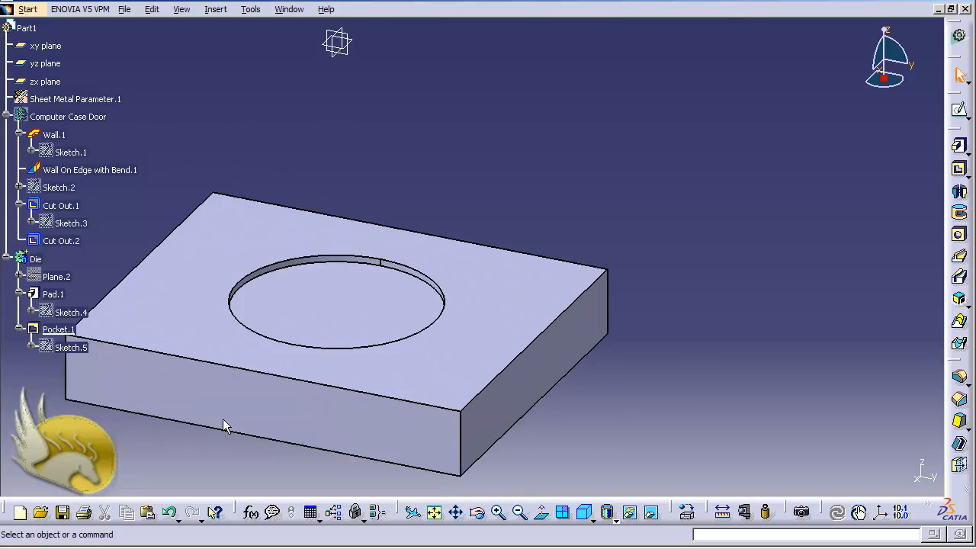
key(ctrl+Right)
key(ctrl+Up)
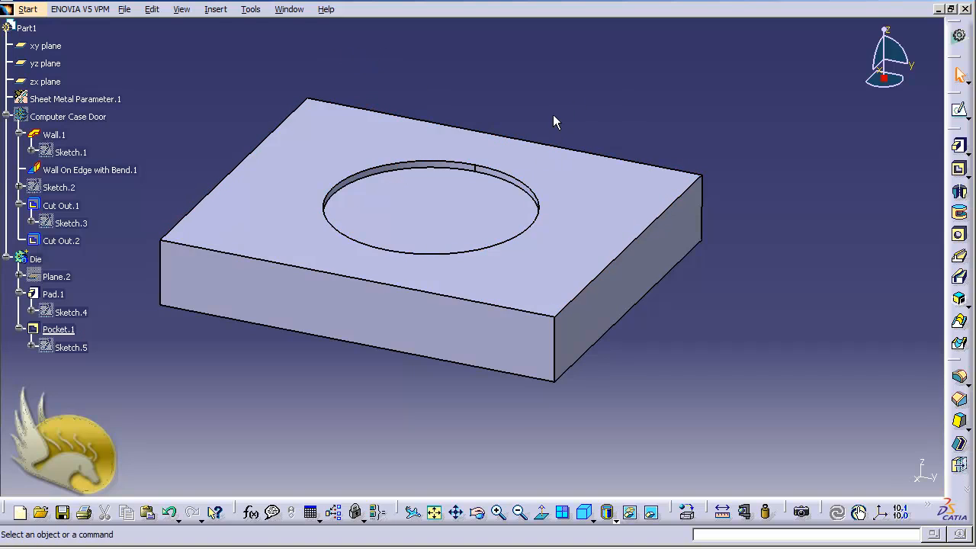
click(219, 11)
mouse_move(342, 252)
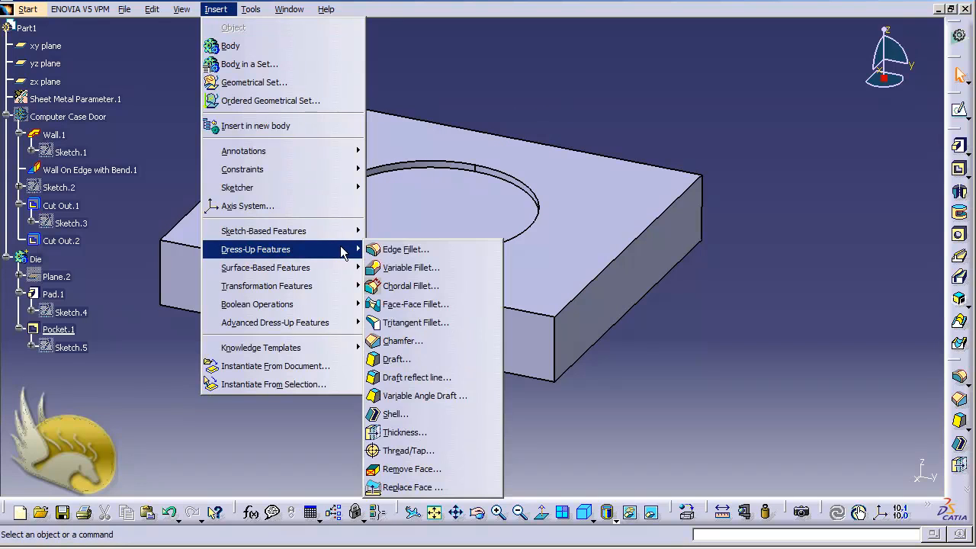
click(403, 250)
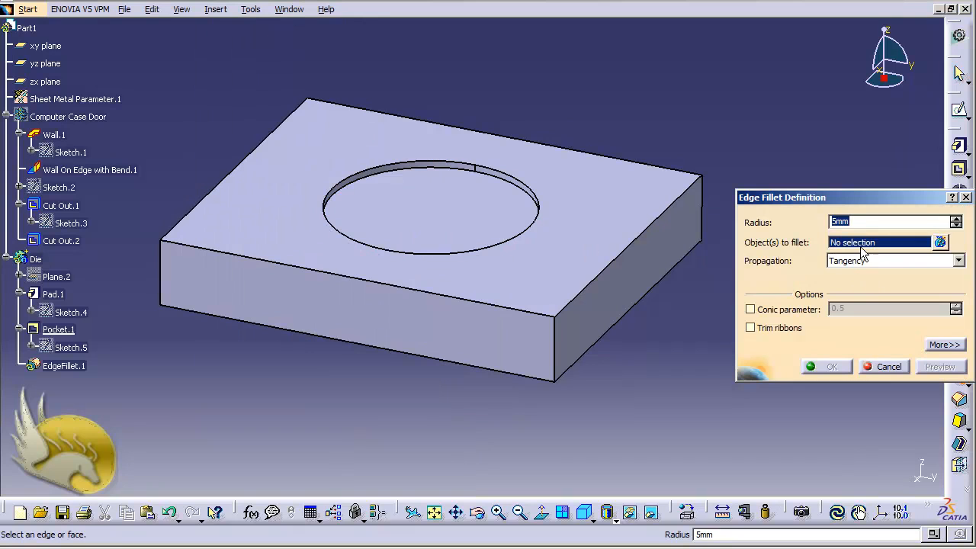
text(2)
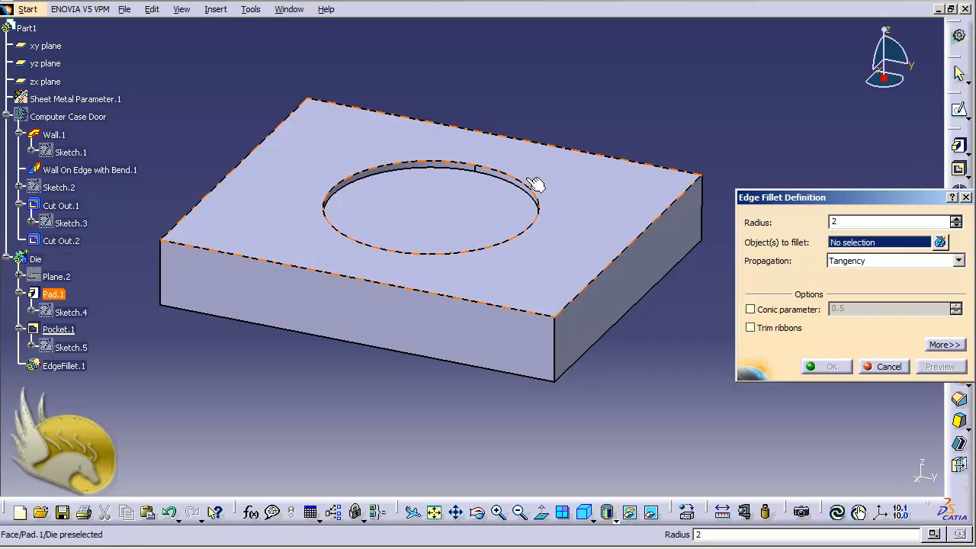
click(532, 224)
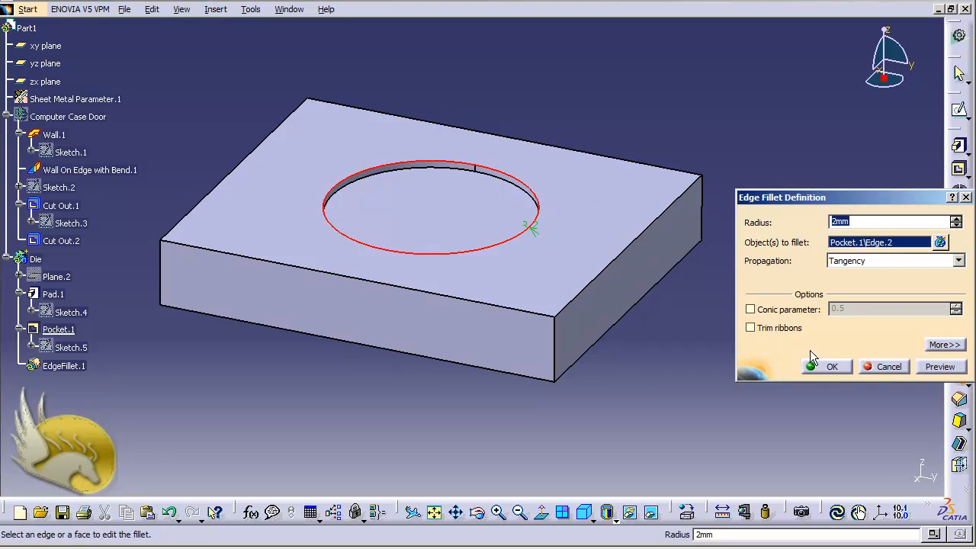
click(824, 367)
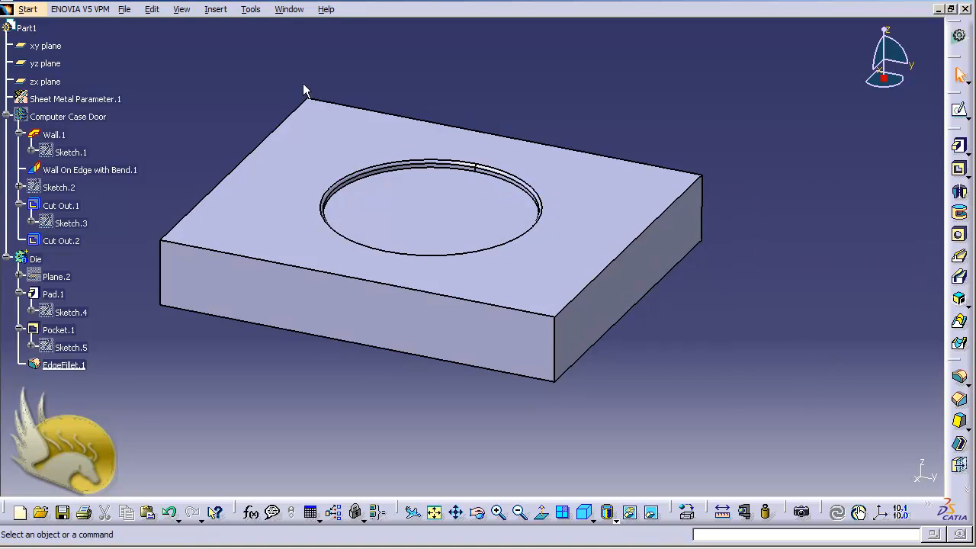
Apply a 2 mm edge fillet to the bottom face of the die's circular pocket
click(217, 11)
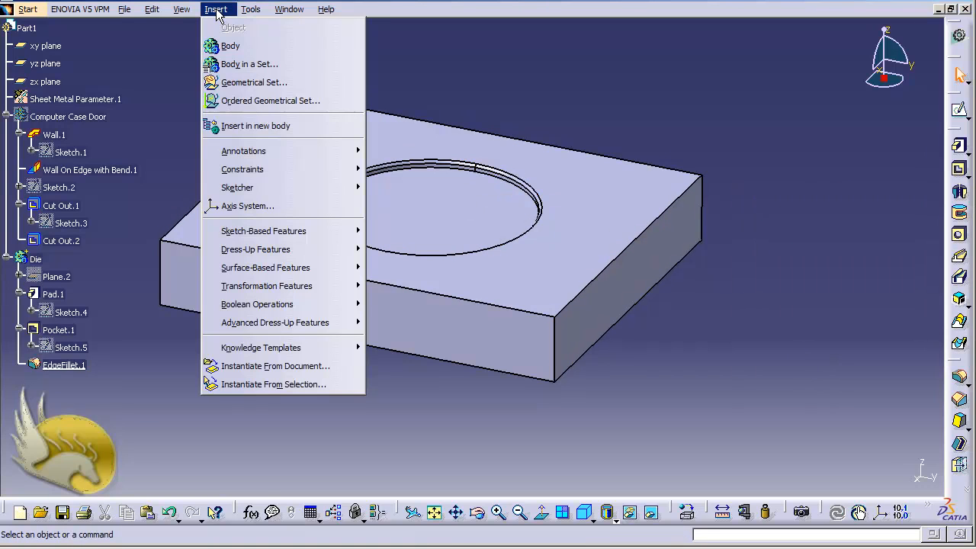
mouse_move(344, 255)
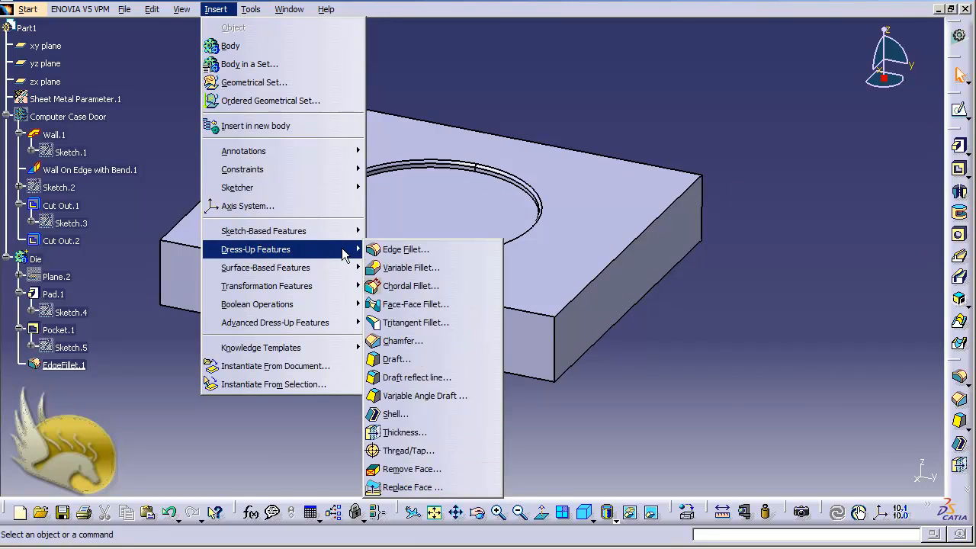
click(389, 251)
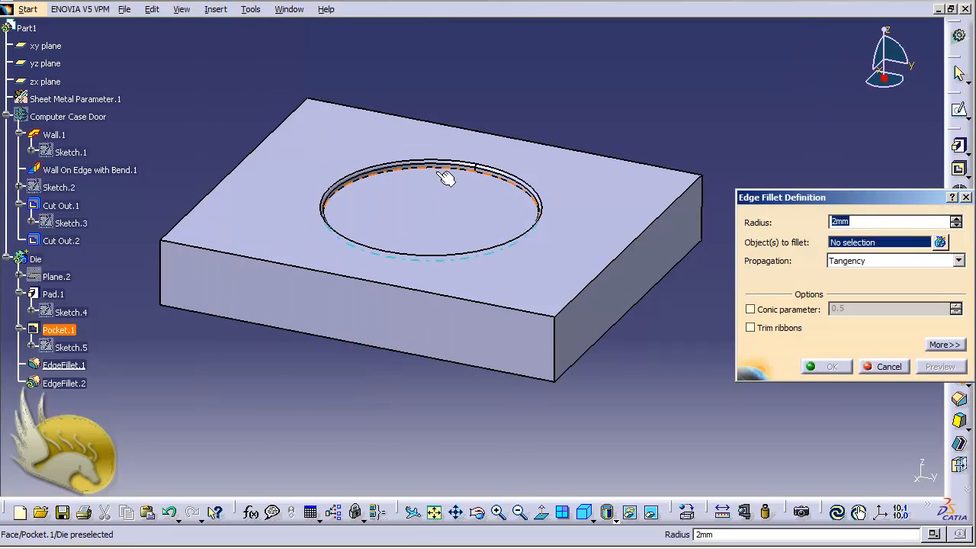
click(446, 176)
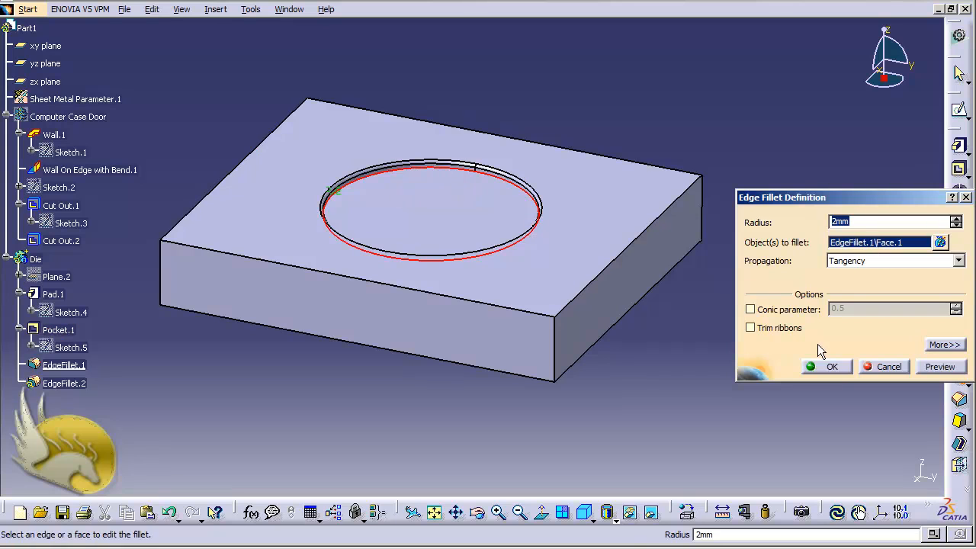
click(831, 367)
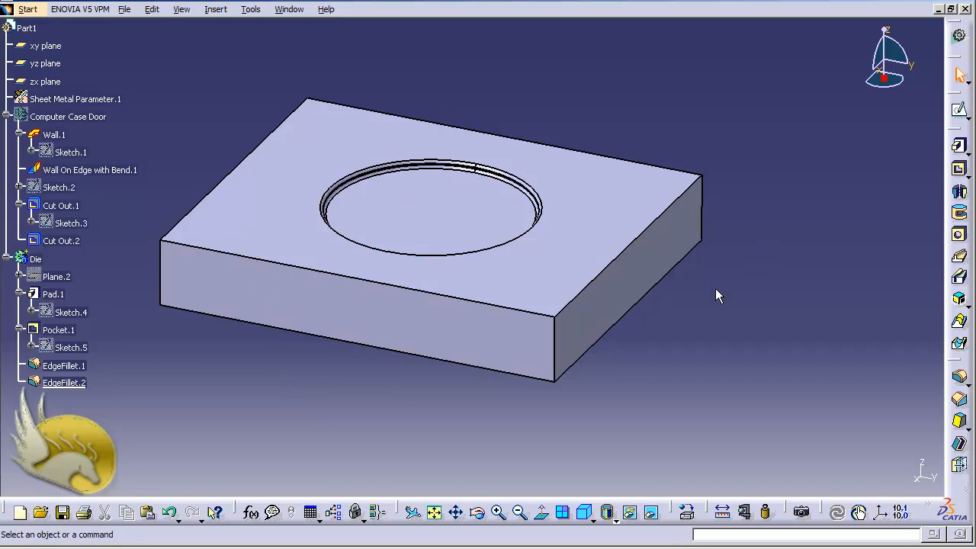
Collapse the Die body in the tree and show the hidden Computer Case Door body together with the die
click(6, 259)
right_click(73, 120)
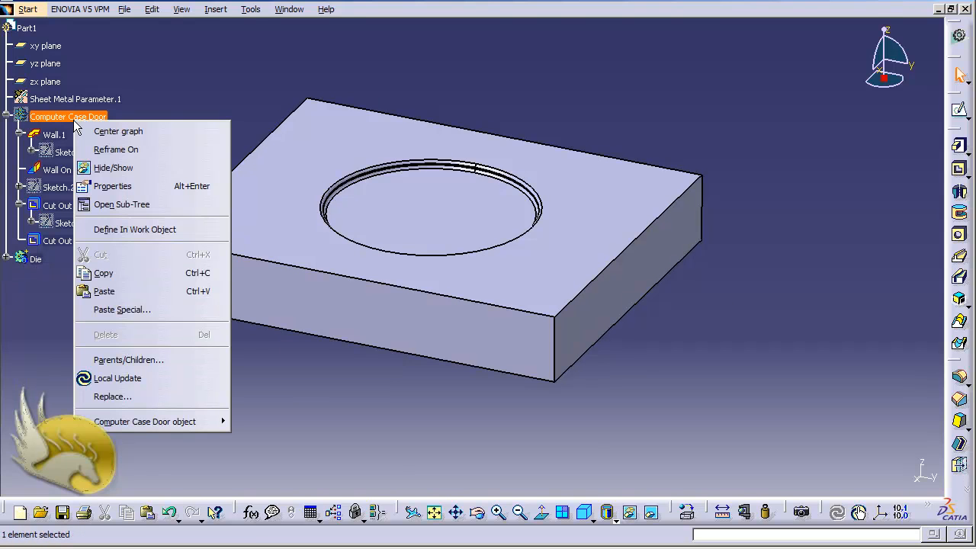
click(123, 168)
scroll(683, 373, up, 1)
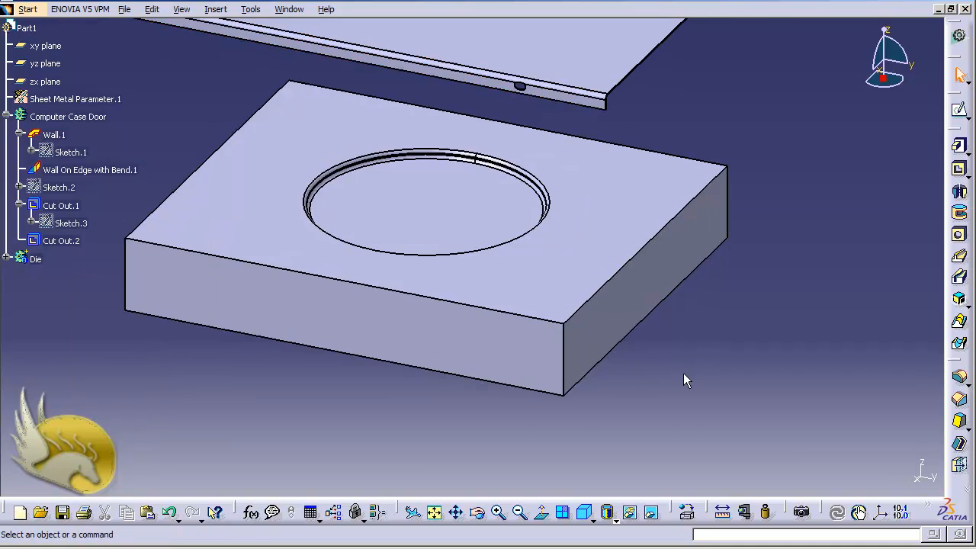
scroll(683, 373, down, 6)
key(ctrl+Page_Down)
key(ctrl+Up)
key(ctrl+Up)
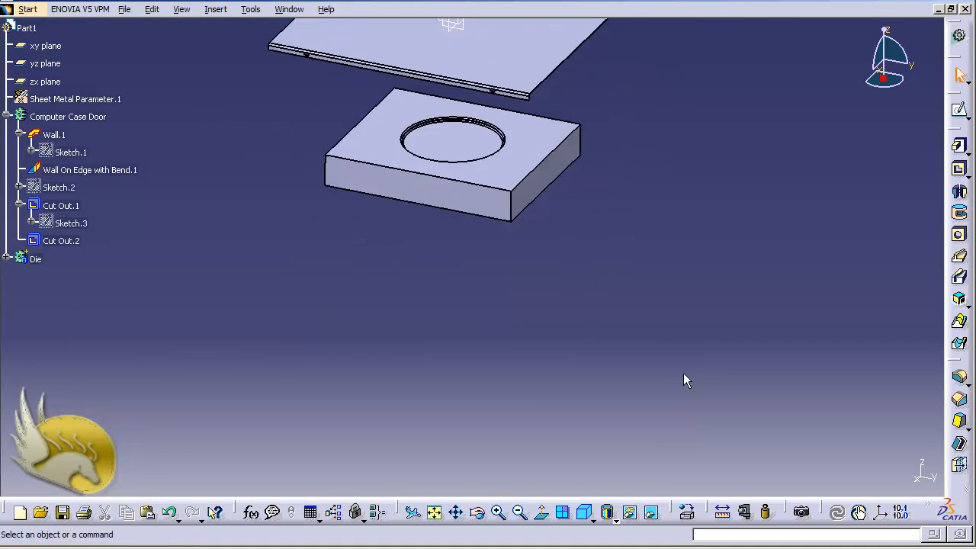
key(ctrl+Down)
key(ctrl+Down)
key(ctrl+Down)
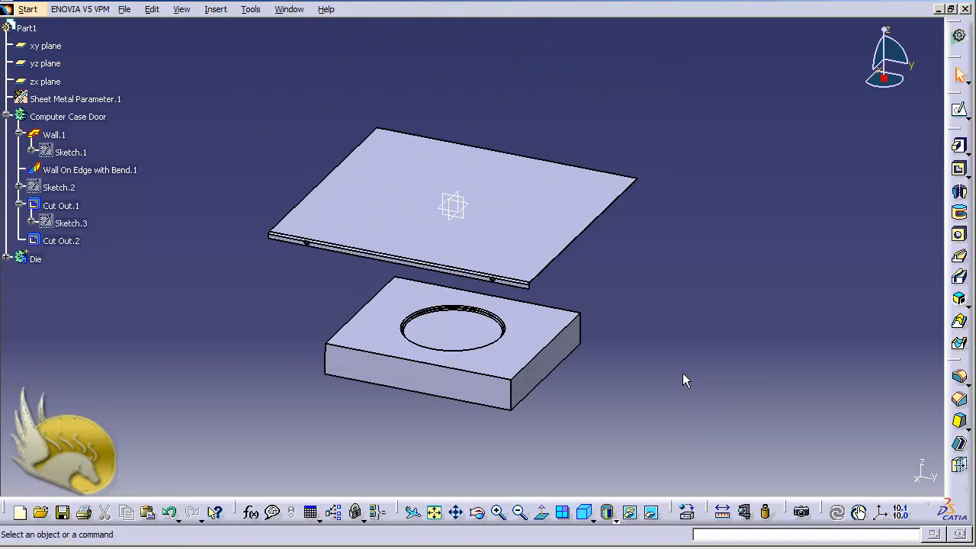